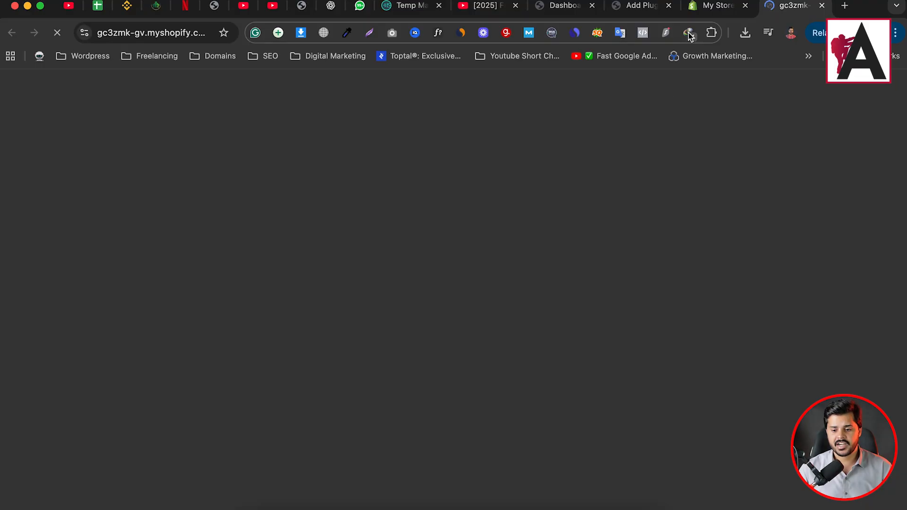
Compare the Shopify storefront's products with those on the WordPress store's front page, opening the WordPress site in a new tab.
scroll(203, 312, down, 6)
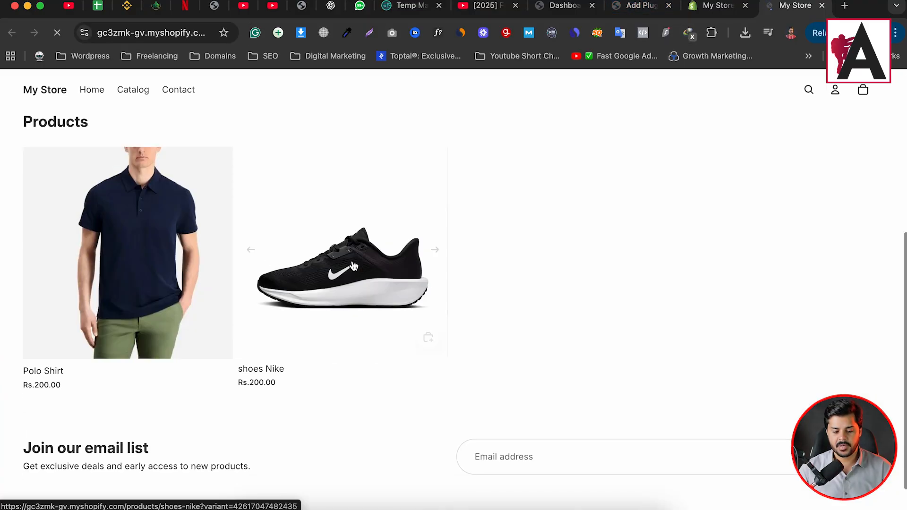
click(547, 14)
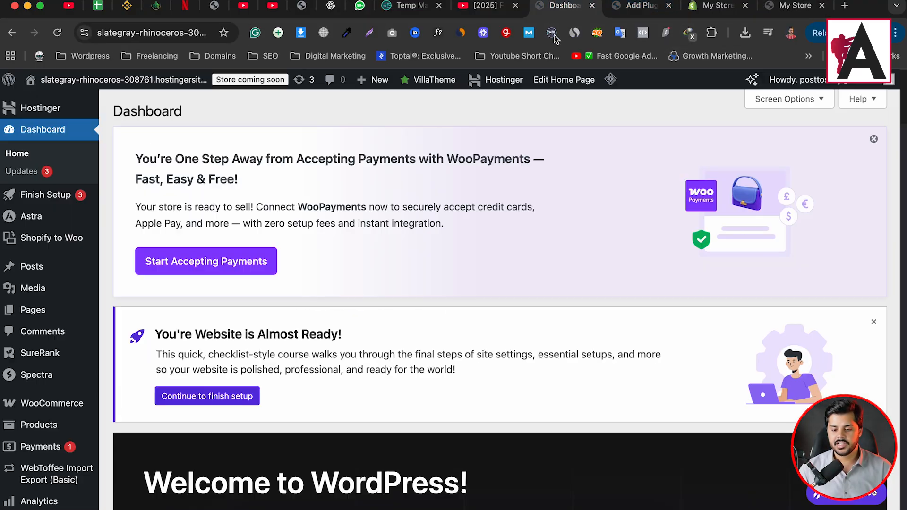
mouse_move(85, 80)
right_click(86, 110)
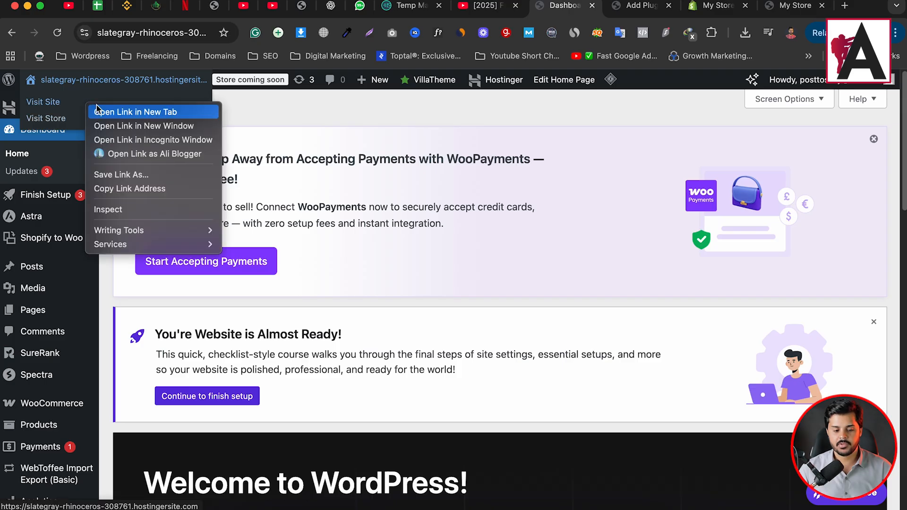
click(107, 111)
click(661, 13)
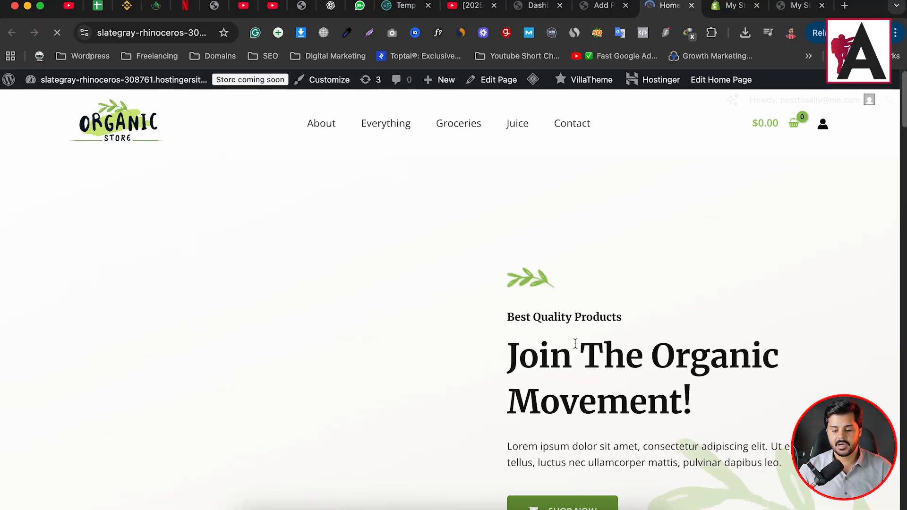
scroll(459, 273, down, 15)
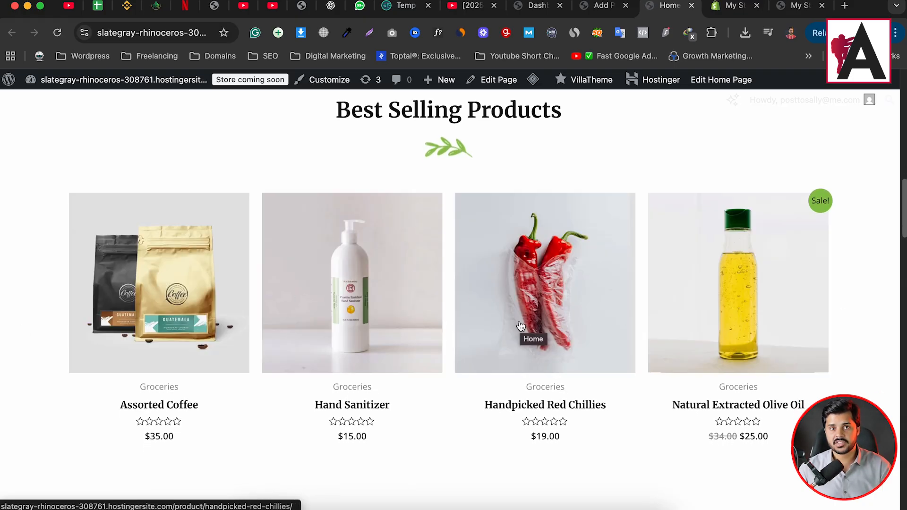
scroll(521, 326, up, 15)
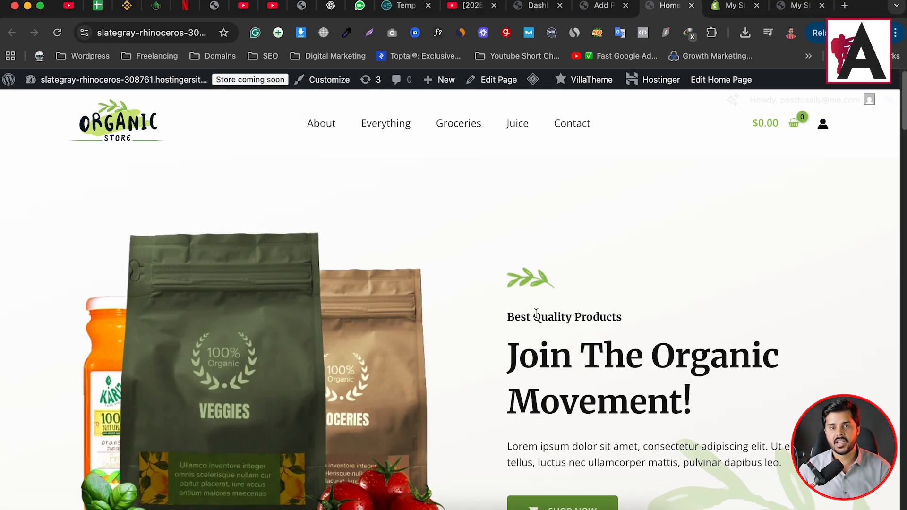
click(796, 7)
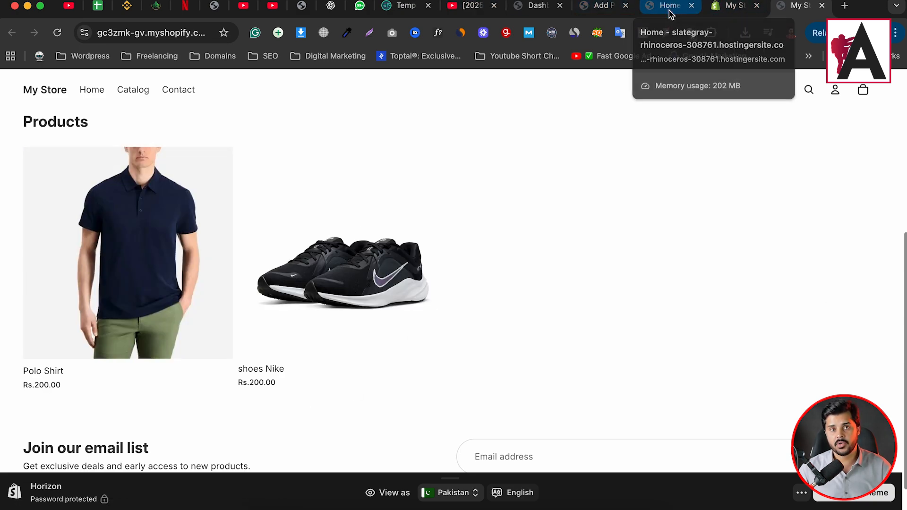
Switch to the Shopify admin and export the current page of products as a CSV file.
click(725, 12)
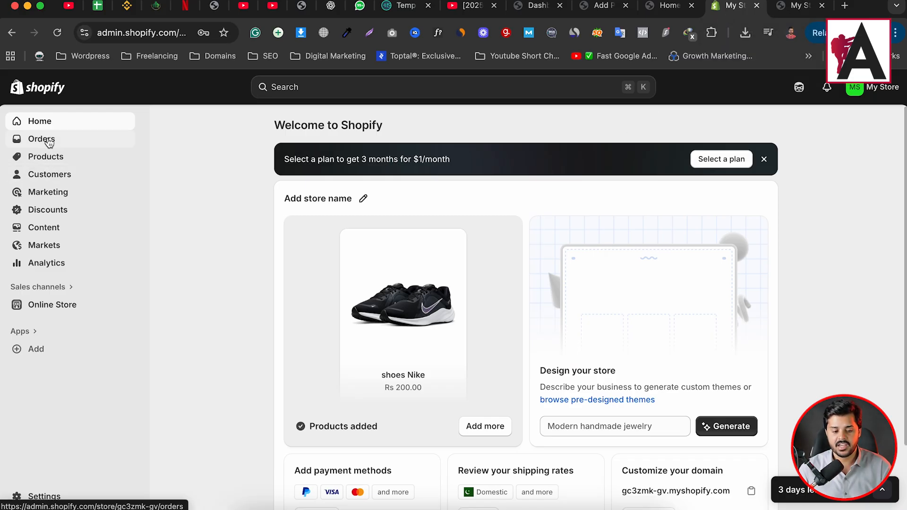
click(52, 163)
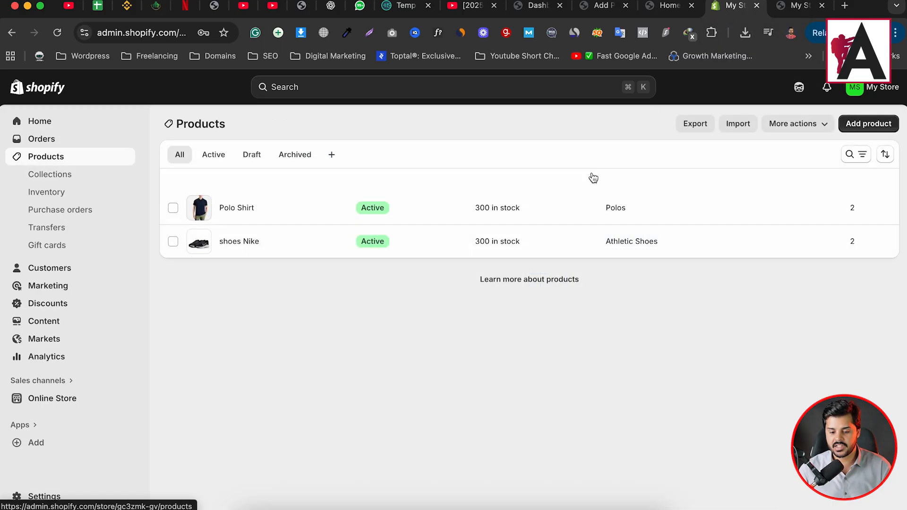
click(700, 124)
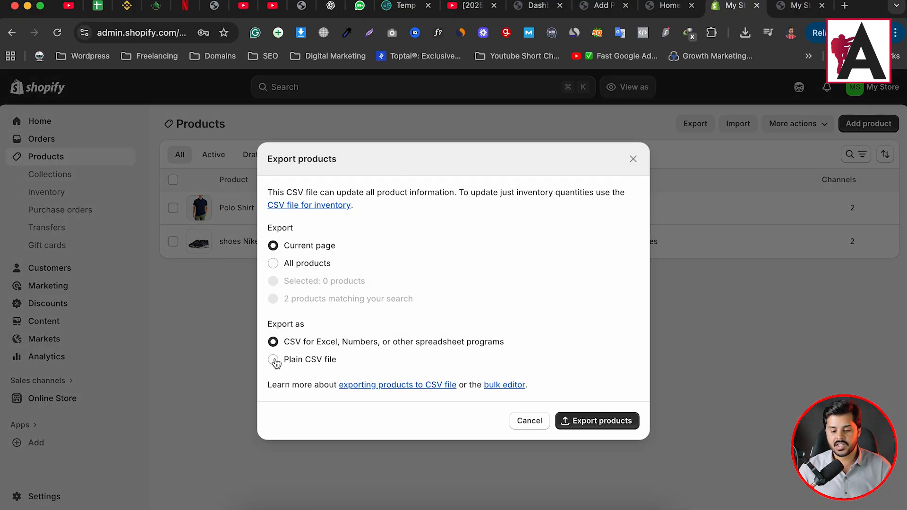
click(592, 426)
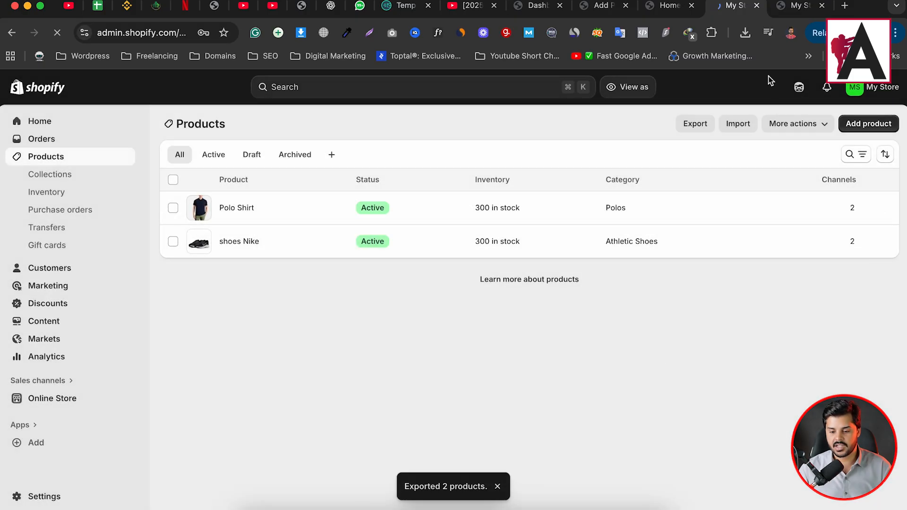
click(746, 34)
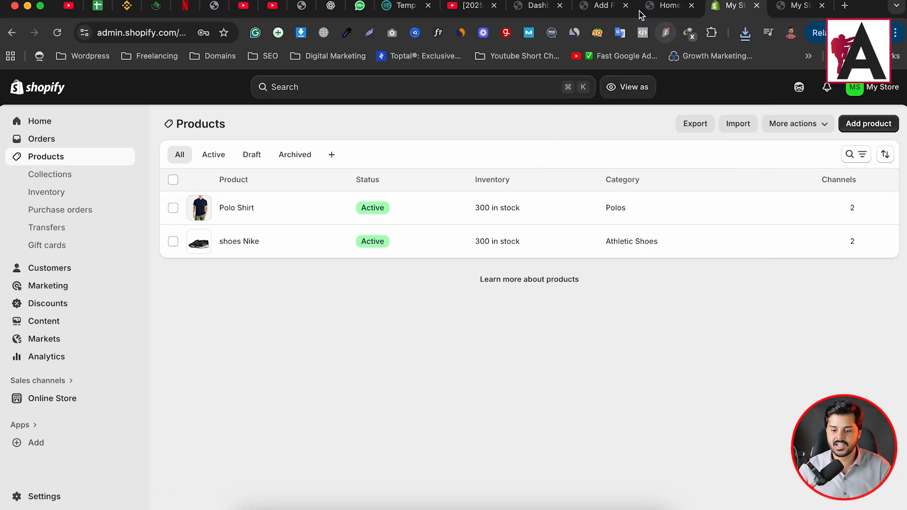
Switch to the WordPress admin and open the WooCommerce product importer from the list of all products.
click(609, 6)
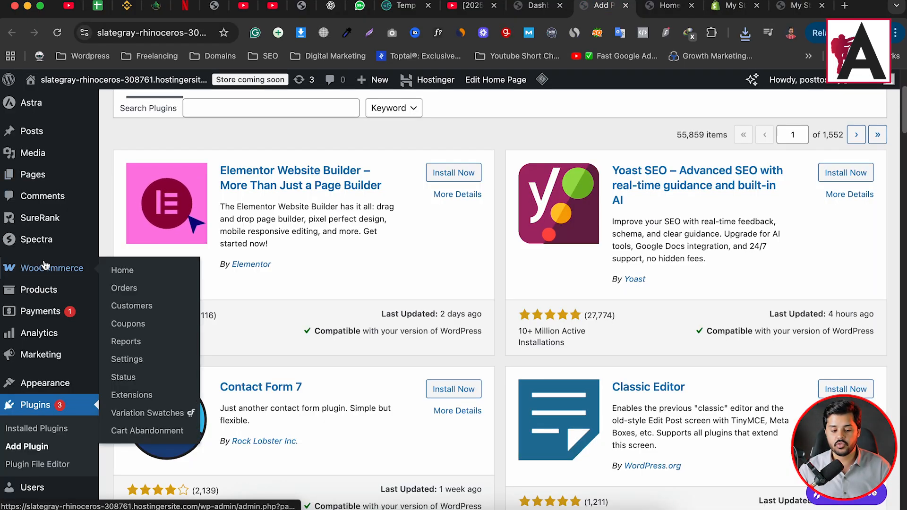
mouse_move(88, 291)
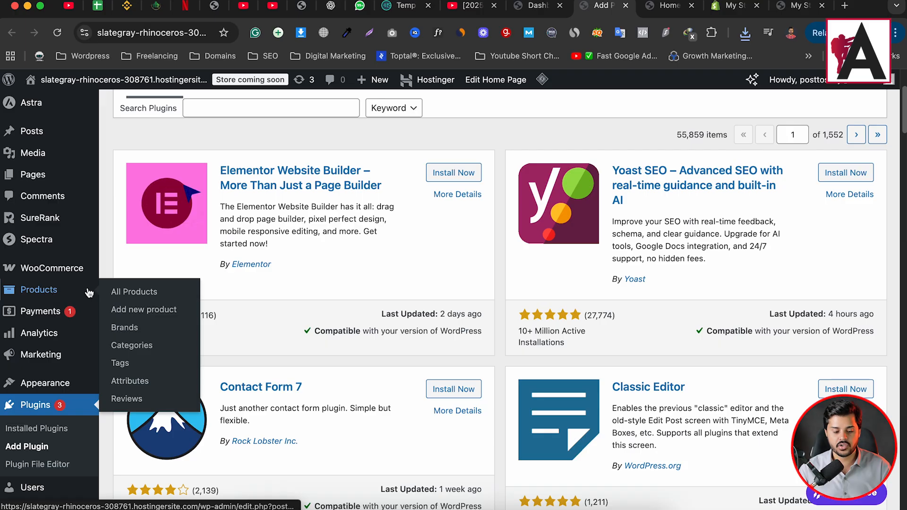
click(147, 293)
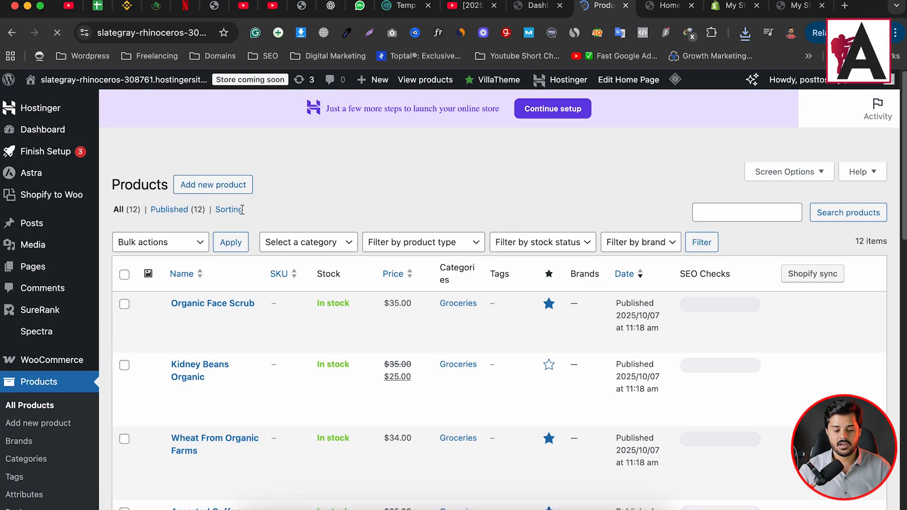
scroll(123, 330, down, 1)
scroll(312, 169, up, 1)
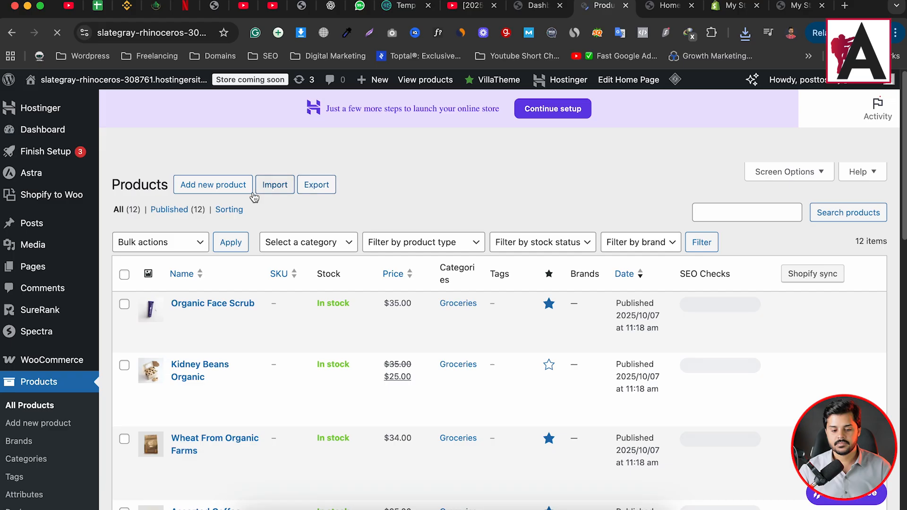
click(276, 188)
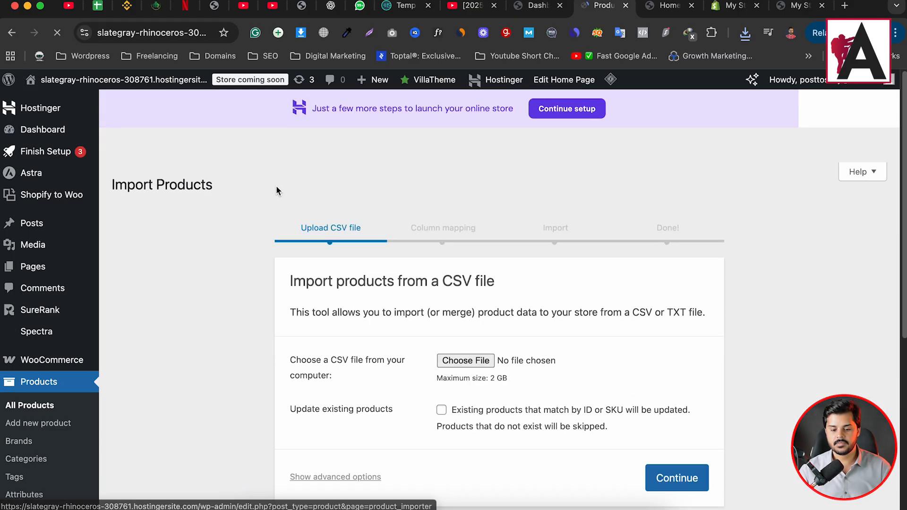
Supply the downloaded products_export.csv as the import file and continue to column mapping.
scroll(491, 319, down, 1)
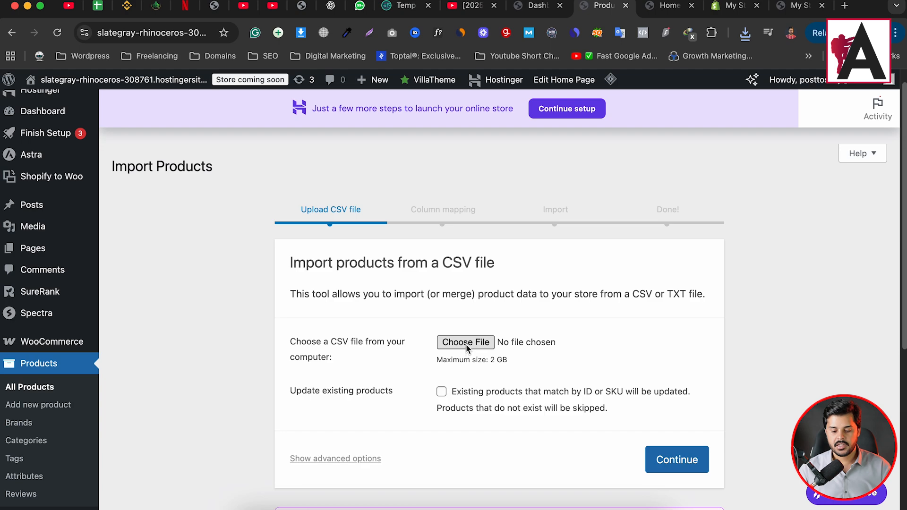
click(745, 32)
drag(633, 87, 463, 336)
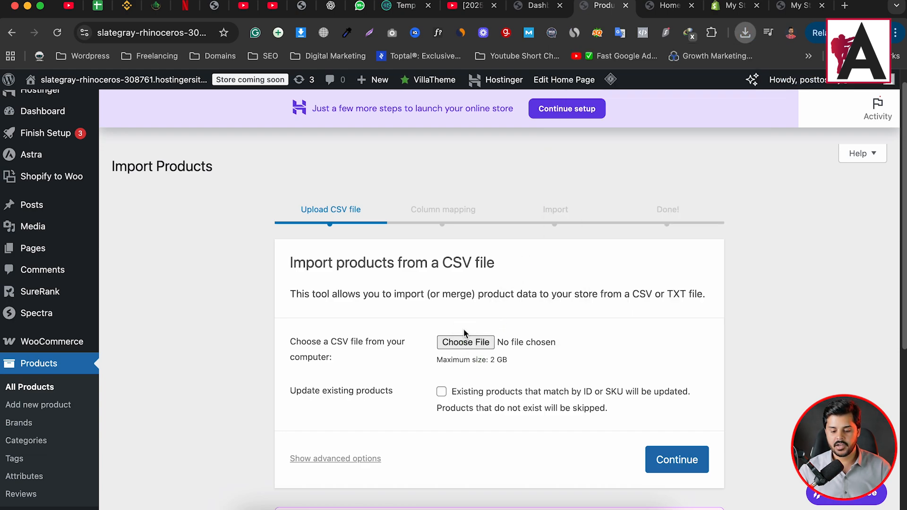
click(745, 32)
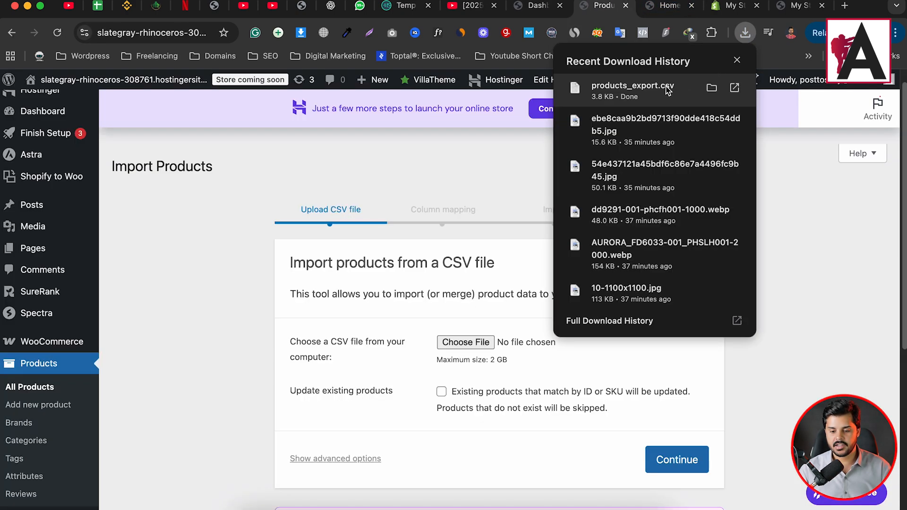
drag(633, 88, 473, 342)
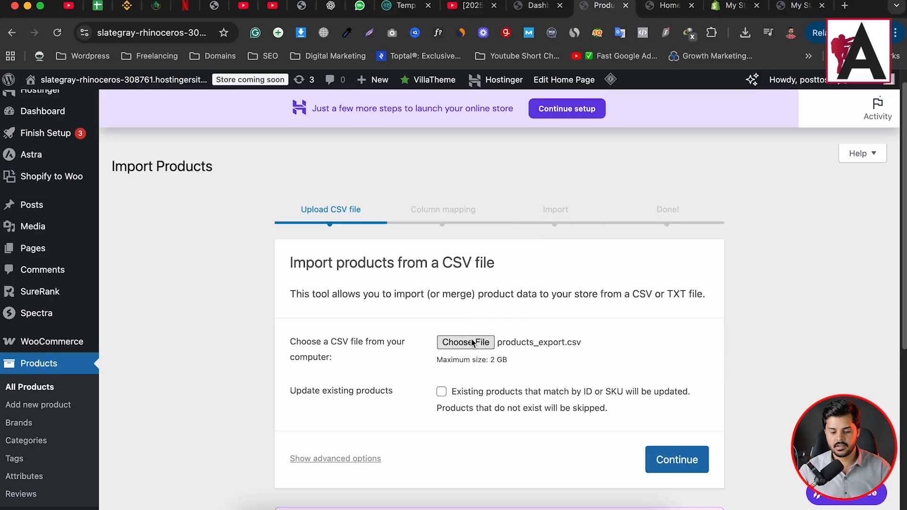
click(668, 460)
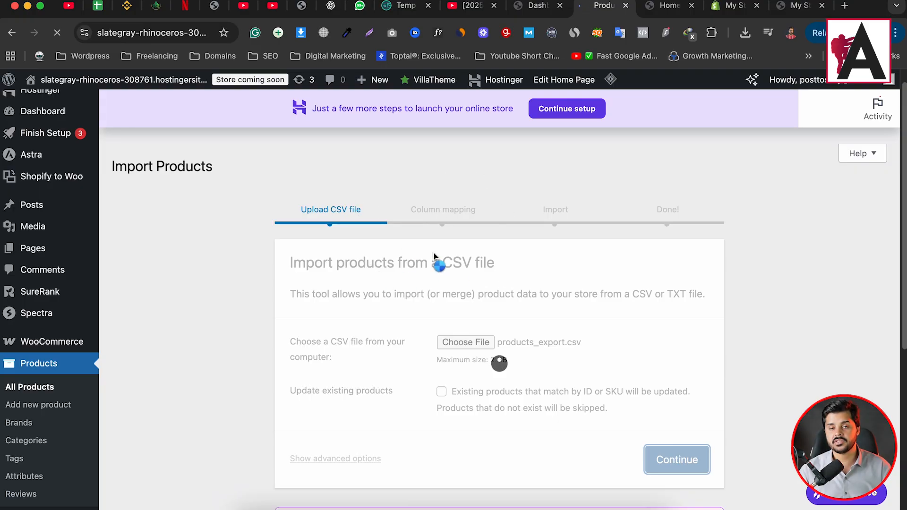
Review the suggested CSV column mappings and run the product import with them.
scroll(523, 310, down, 3)
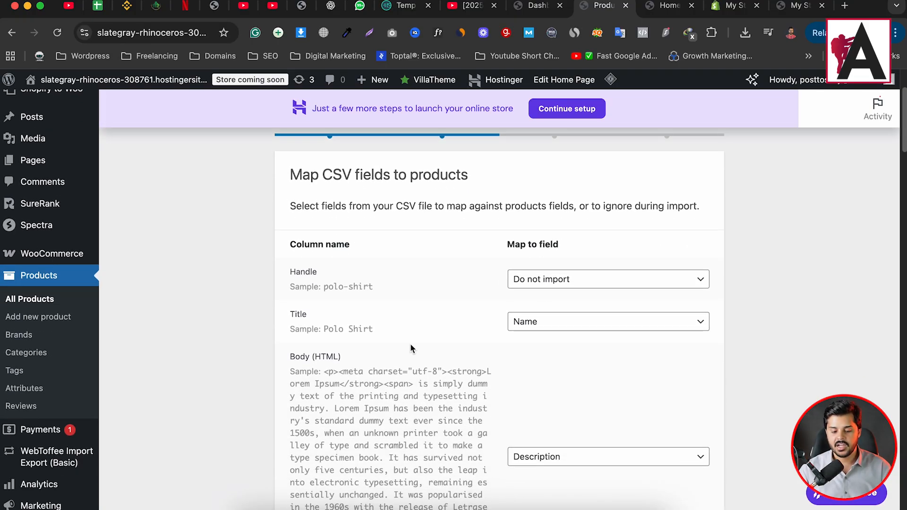
scroll(410, 344, down, 5)
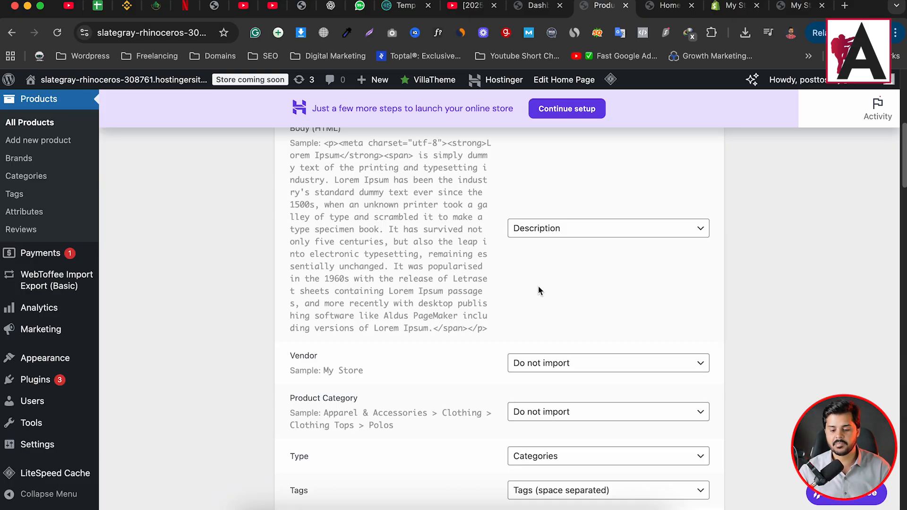
scroll(547, 287, down, 4)
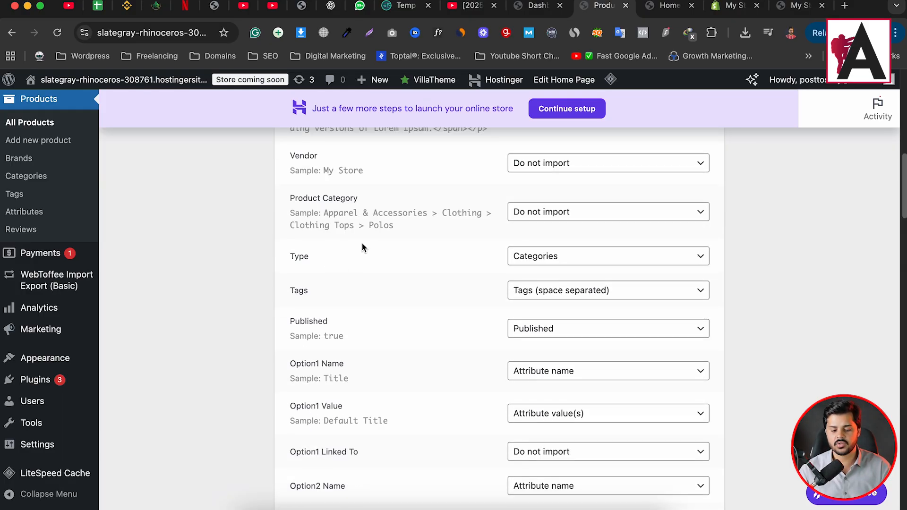
scroll(466, 254, down, 20)
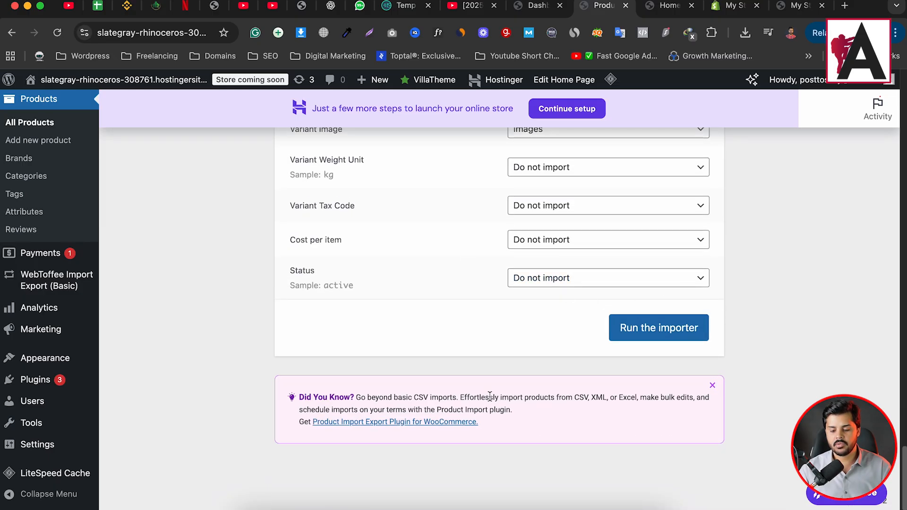
click(645, 333)
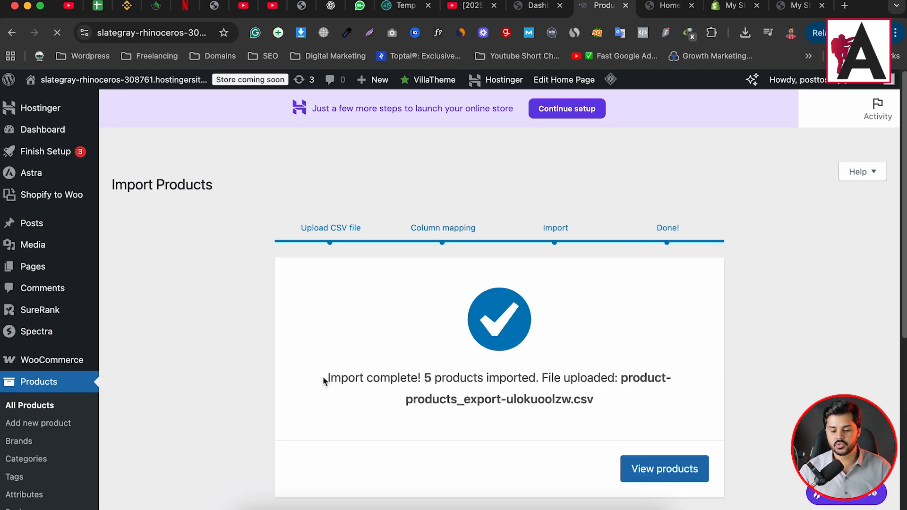
Read the import summary and examine the imported entries in the WooCommerce product list for images, prices and categories.
drag(324, 381, 619, 376)
click(623, 373)
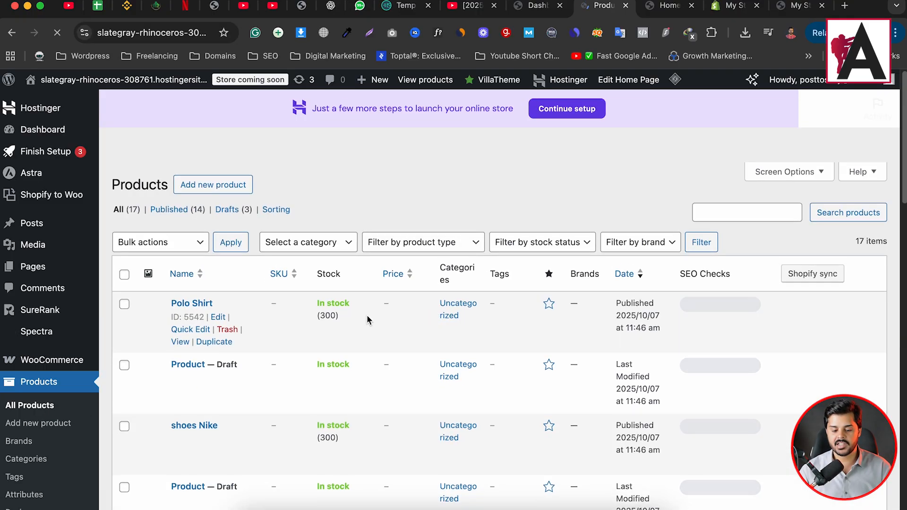
scroll(236, 330, down, 1)
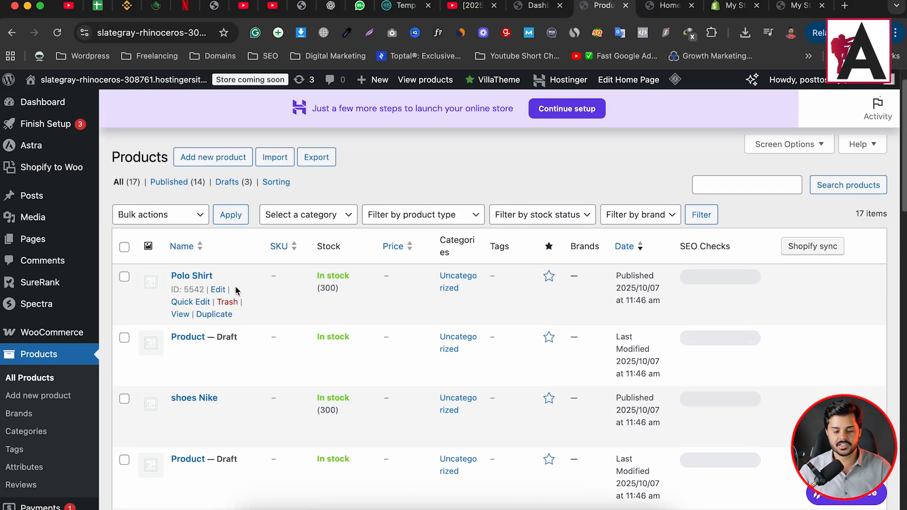
scroll(210, 304, down, 4)
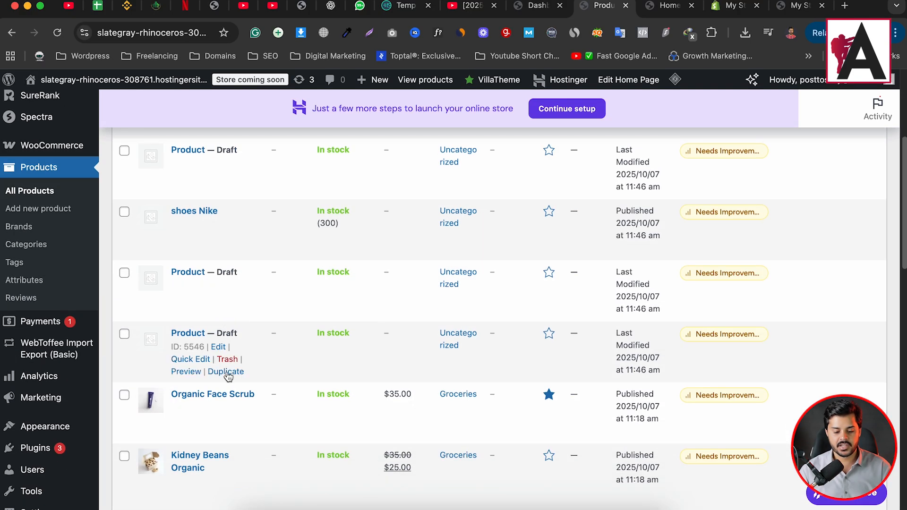
scroll(231, 376, down, 5)
scroll(240, 400, down, 10)
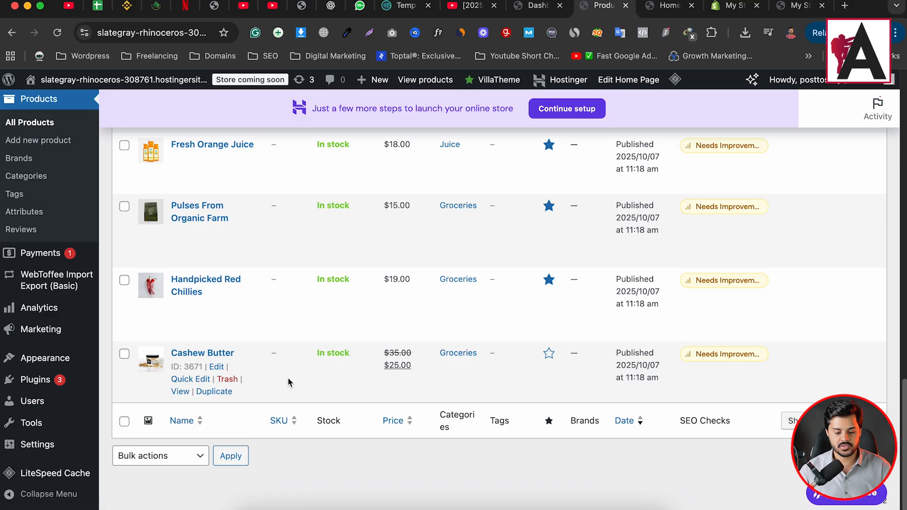
scroll(731, 412, up, 15)
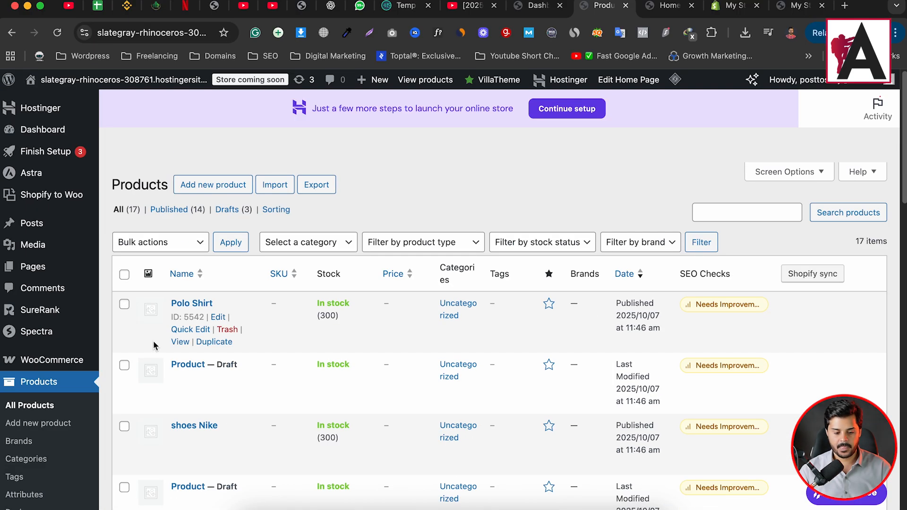
Move the imported Polo Shirt and shoes Nike products to the trash with a bulk action.
scroll(187, 303, down, 2)
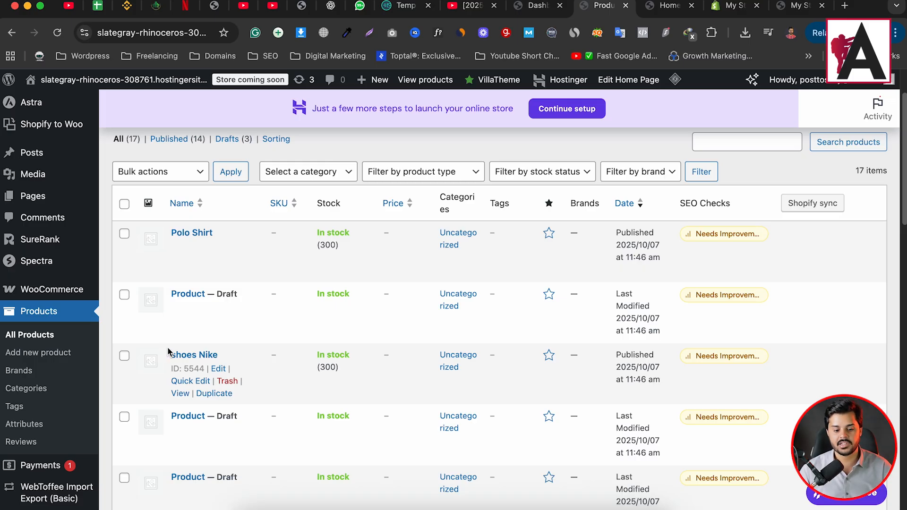
click(124, 234)
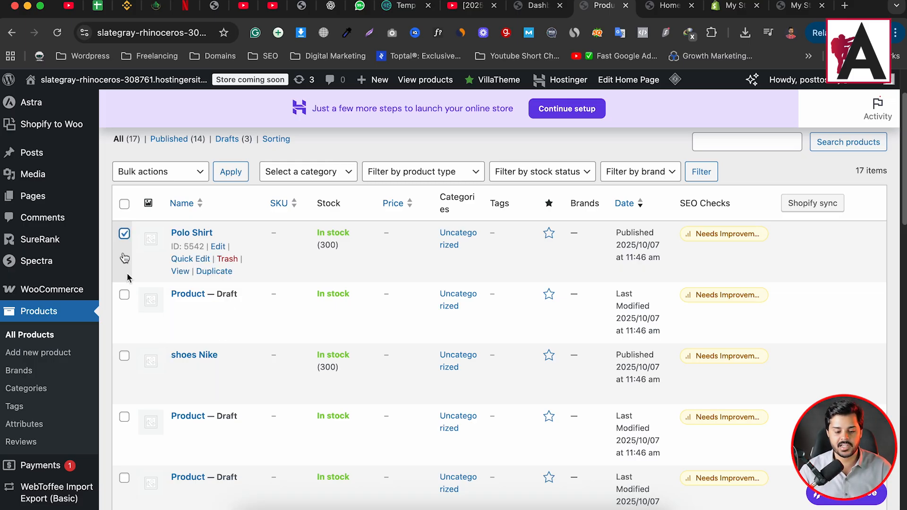
click(124, 356)
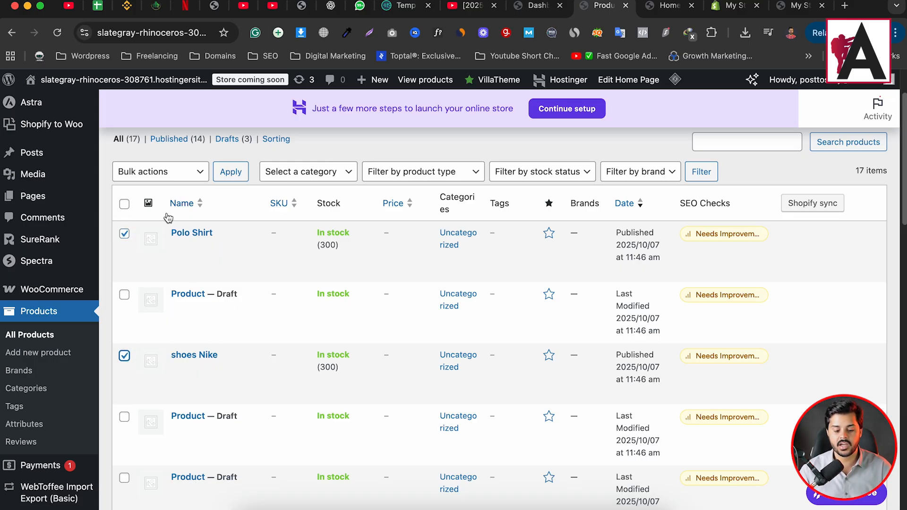
click(170, 173)
click(171, 201)
click(230, 172)
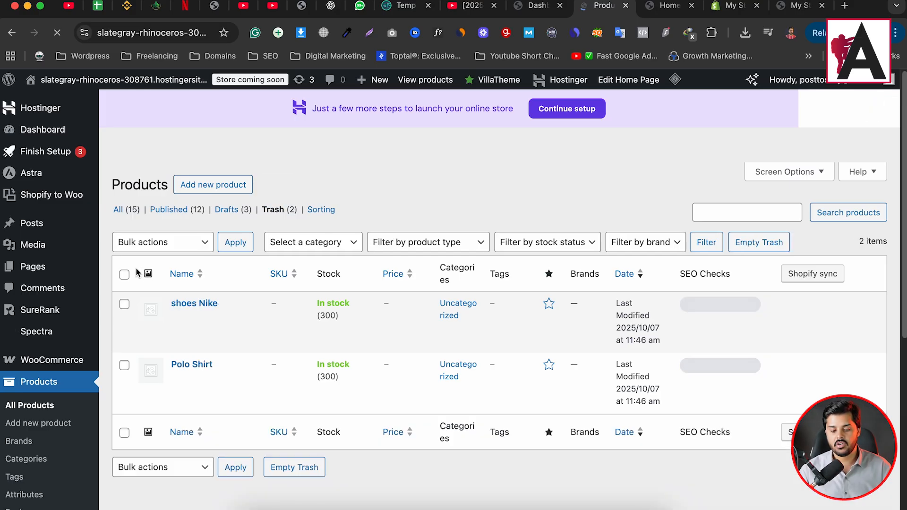
Permanently delete both trashed products, shoes Nike and Polo Shirt.
click(124, 275)
click(150, 250)
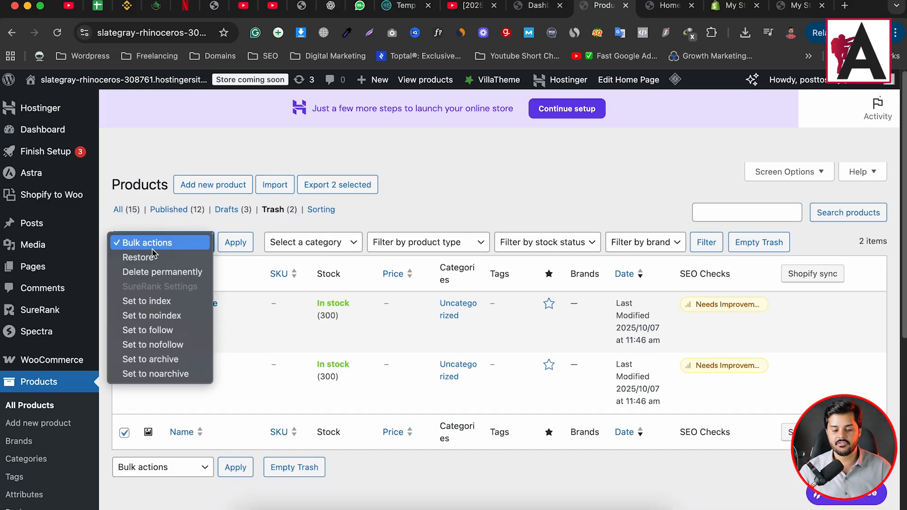
click(161, 269)
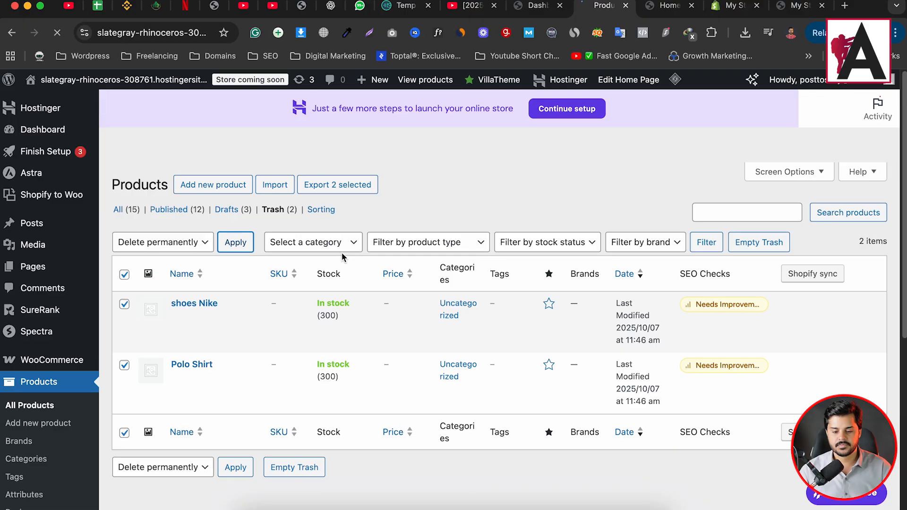
scroll(354, 237, down, 1)
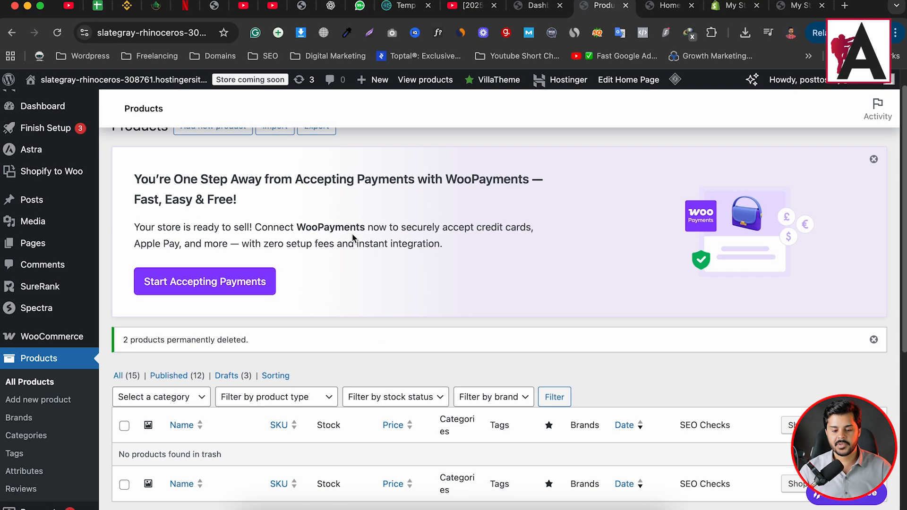
scroll(378, 340, down, 1)
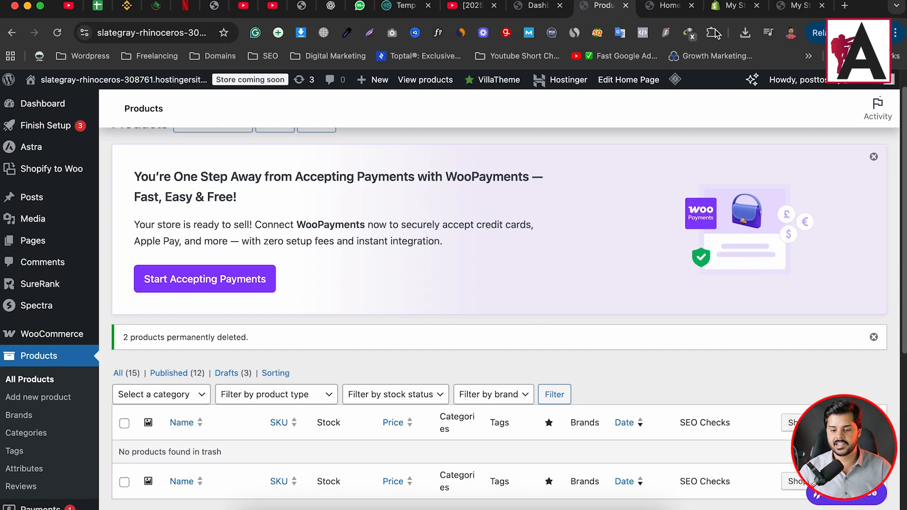
Switch to the Shopify admin and open the app development page within the apps and sales channels settings.
click(732, 5)
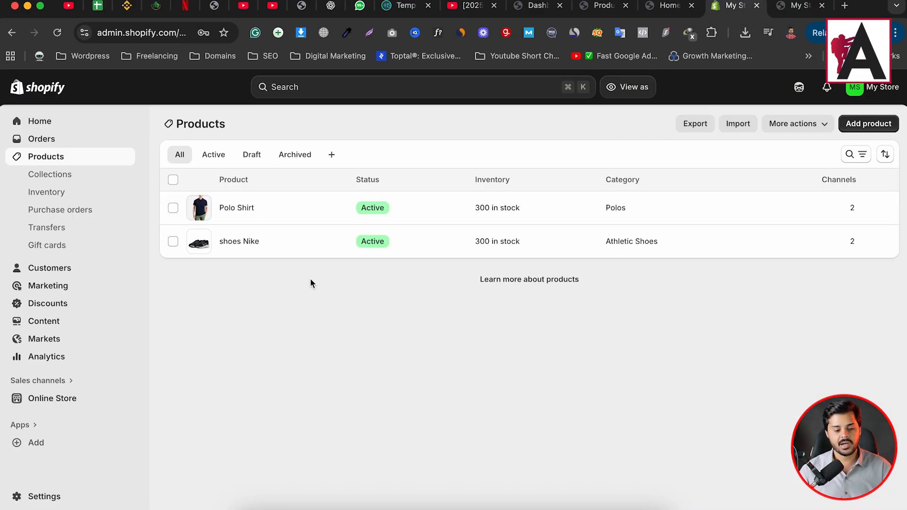
click(283, 88)
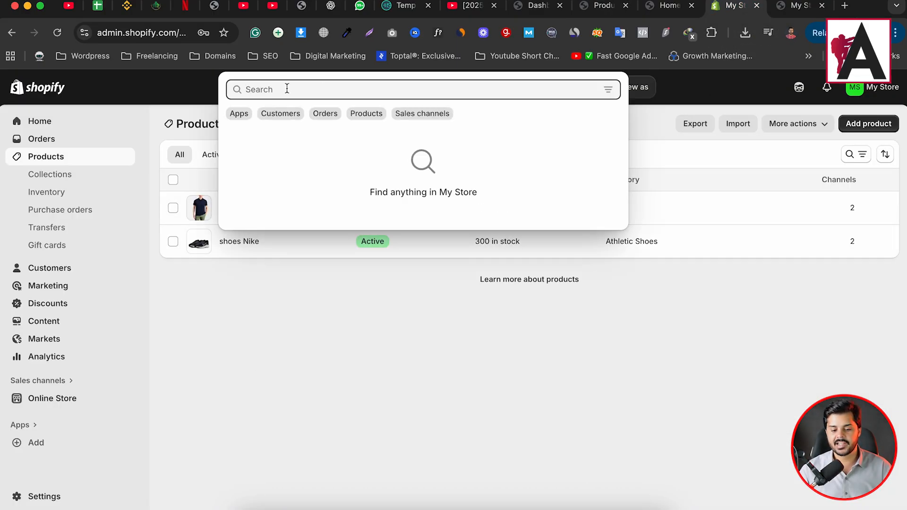
click(240, 114)
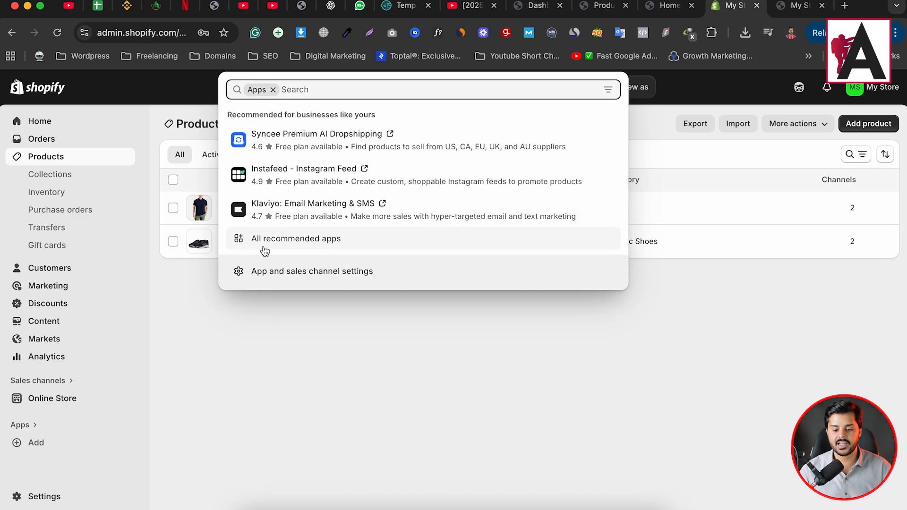
click(292, 280)
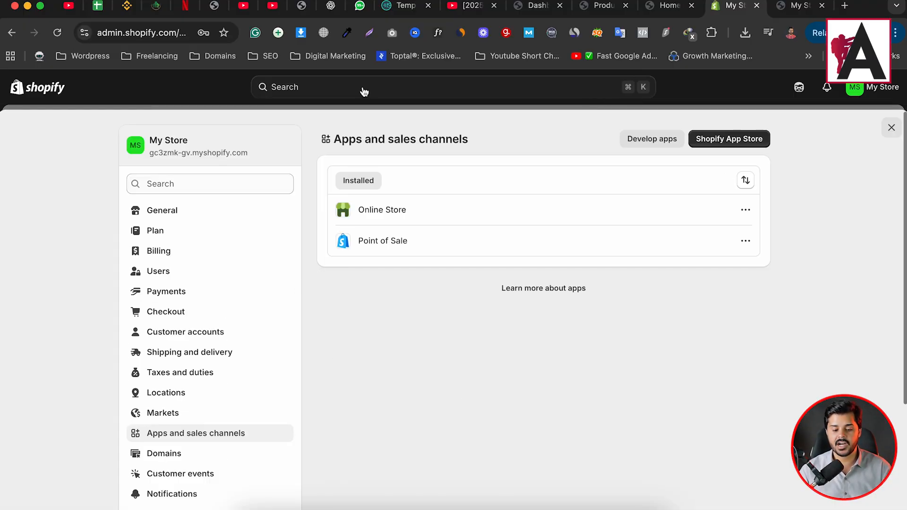
click(655, 140)
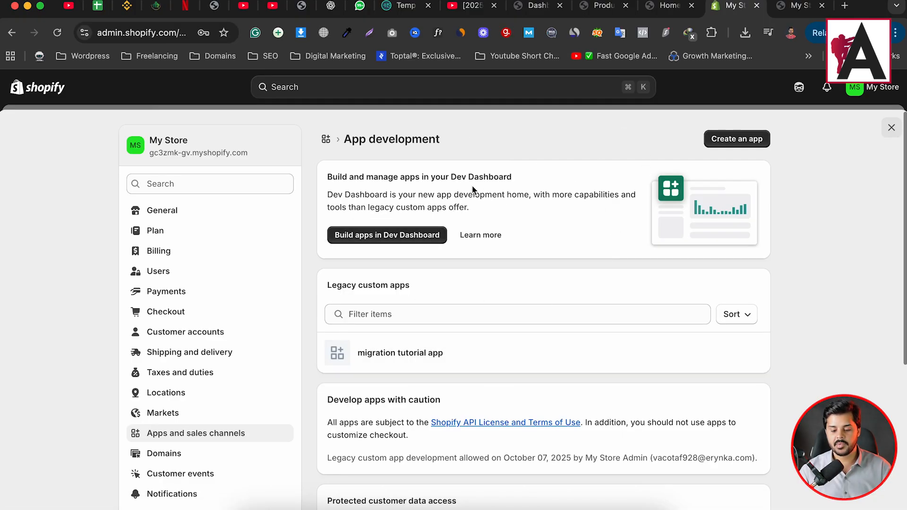
scroll(722, 395, down, 4)
scroll(787, 221, up, 4)
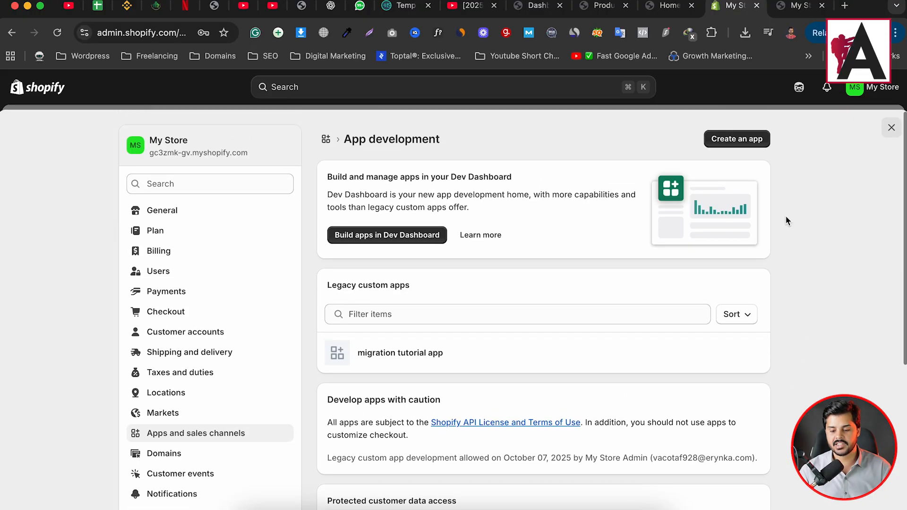
Create a custom app named "product migration to woo", keeping the store admin as its developer.
click(737, 140)
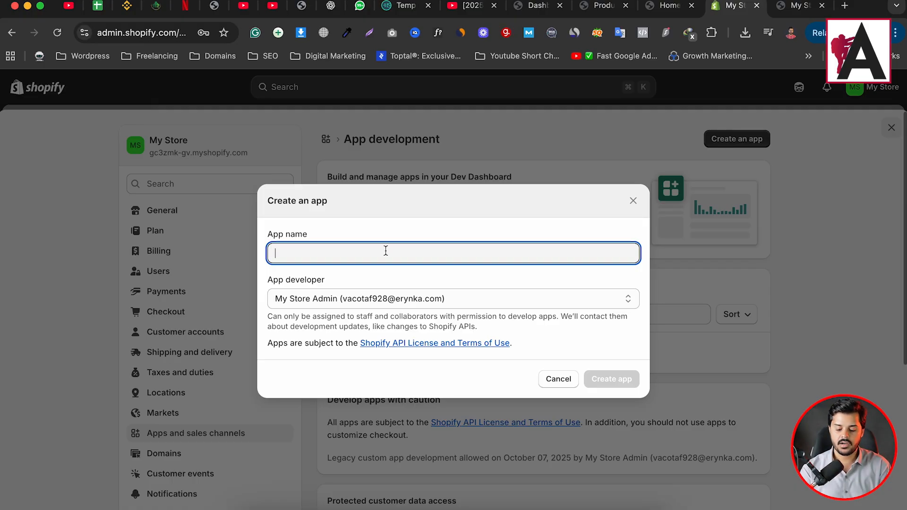
text(product migration to woo)
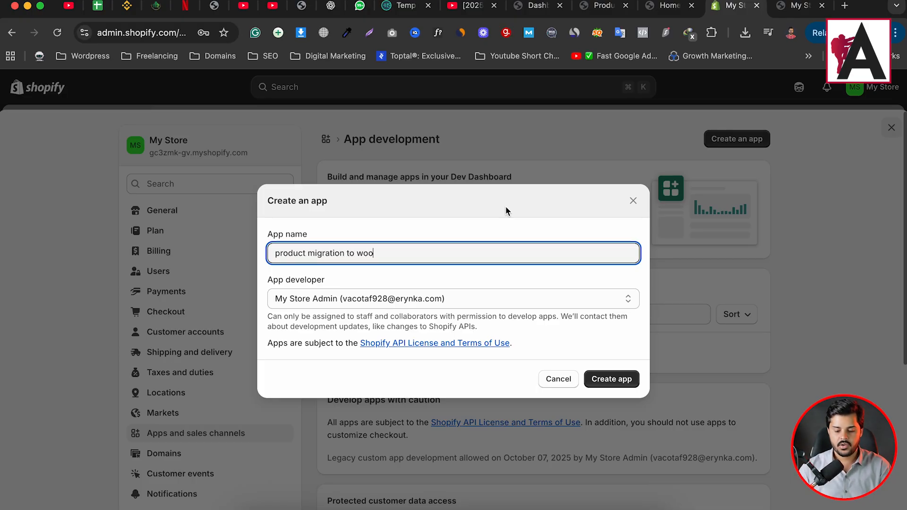
click(626, 380)
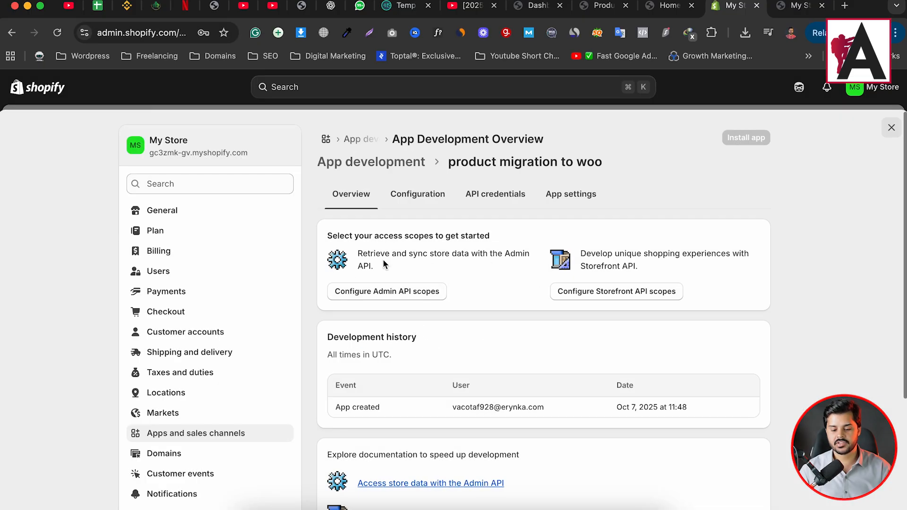
Open the Admin API scope configuration of the new product migration to woo app.
scroll(389, 298, down, 3)
scroll(390, 298, up, 3)
click(390, 296)
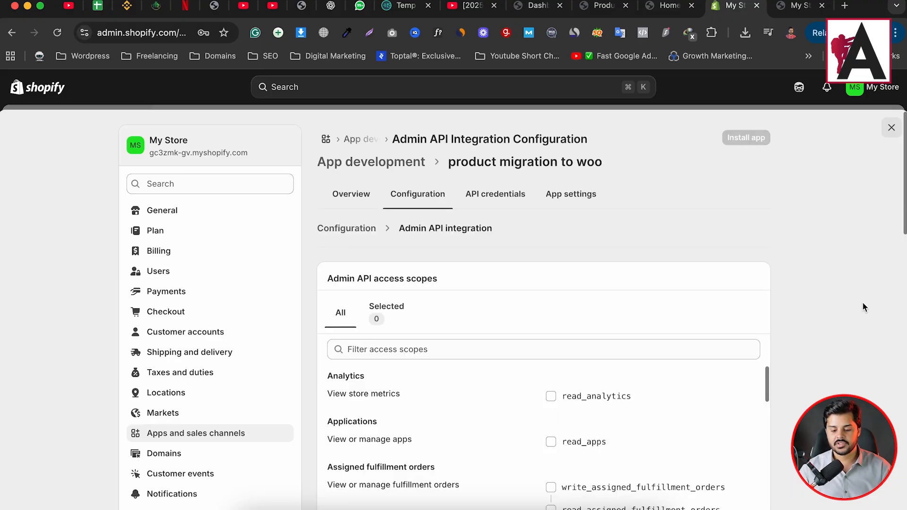
Grant the Admin API scopes for analytics, apps, assigned fulfillment orders, customer events, customers, discounts, discovery and draft orders.
scroll(820, 239, down, 5)
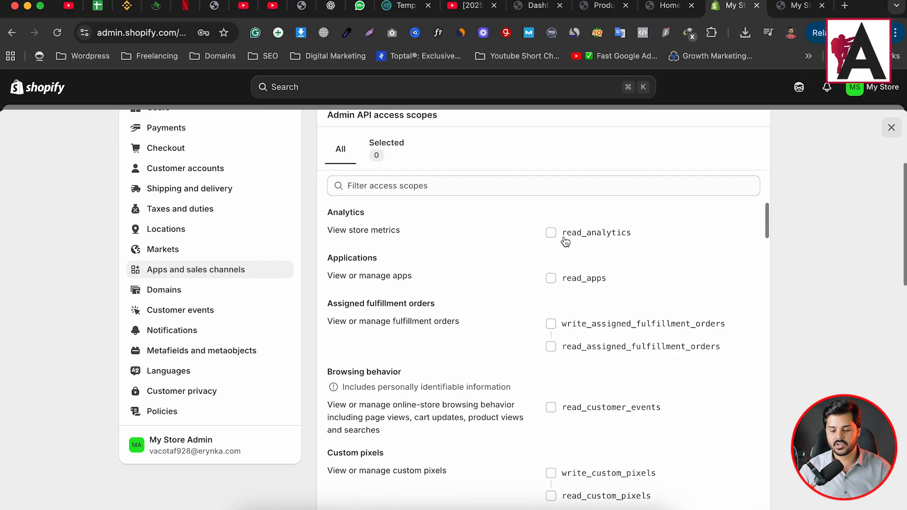
click(554, 233)
click(552, 280)
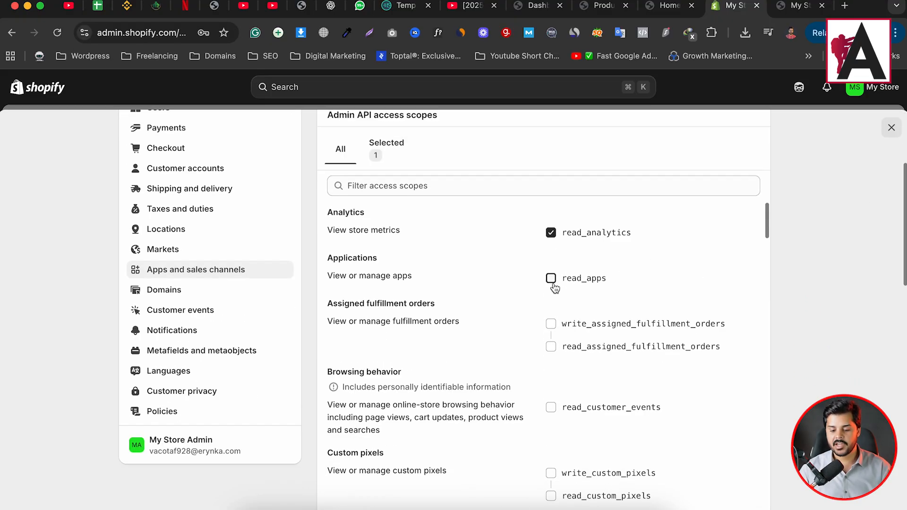
click(552, 325)
click(551, 407)
scroll(570, 399, down, 5)
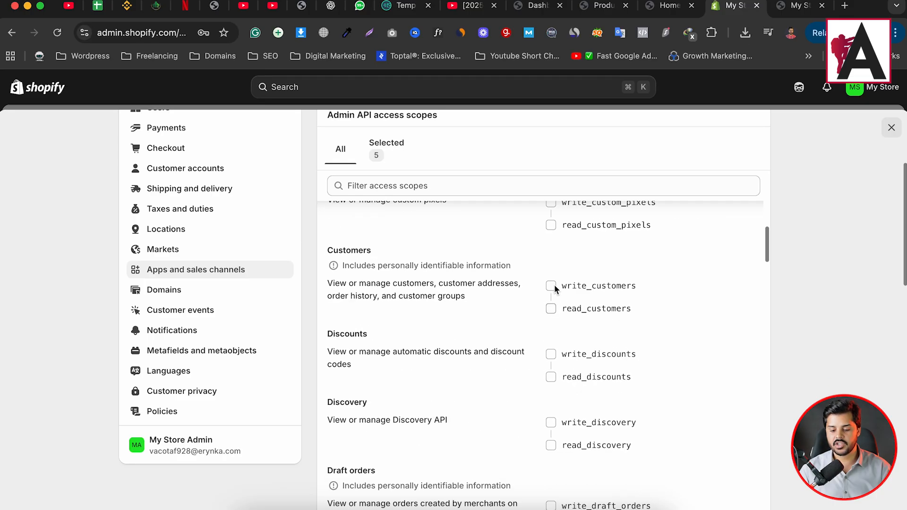
click(552, 354)
scroll(566, 354, down, 2)
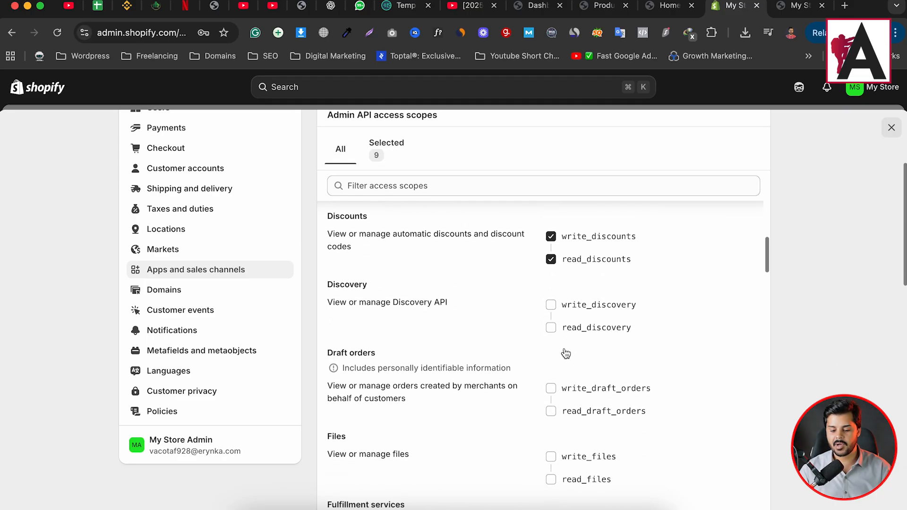
click(552, 306)
click(554, 388)
Grant the write and read scopes for files, fulfillments, gift card transactions, gift cards, inventory, legal policies, locations and the groups that follow.
scroll(553, 401, down, 4)
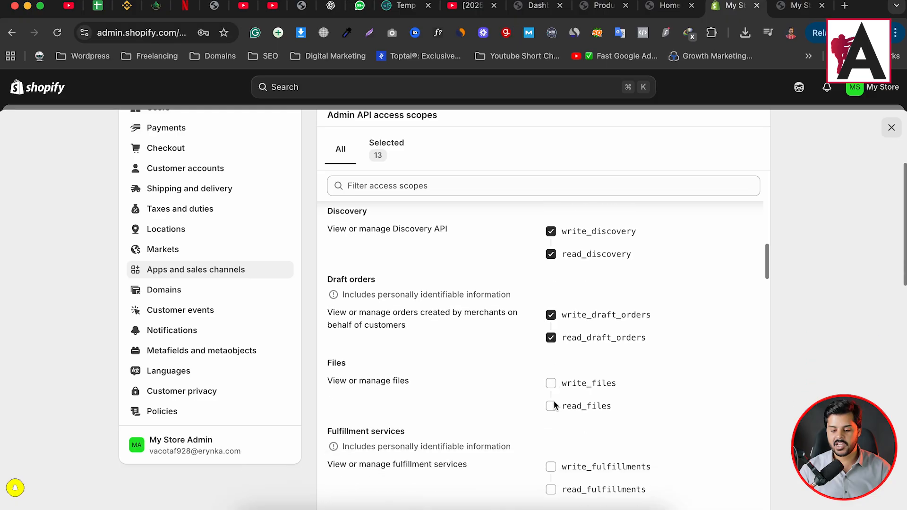
click(551, 260)
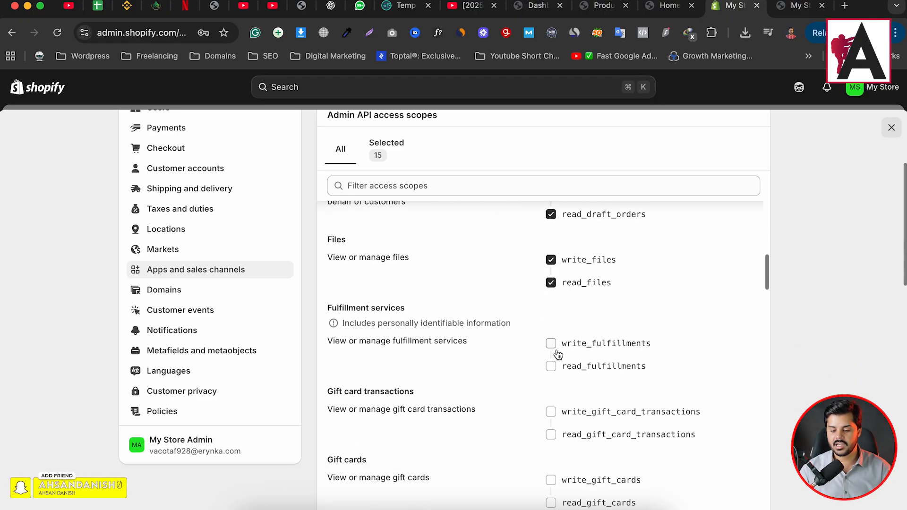
click(552, 367)
click(552, 412)
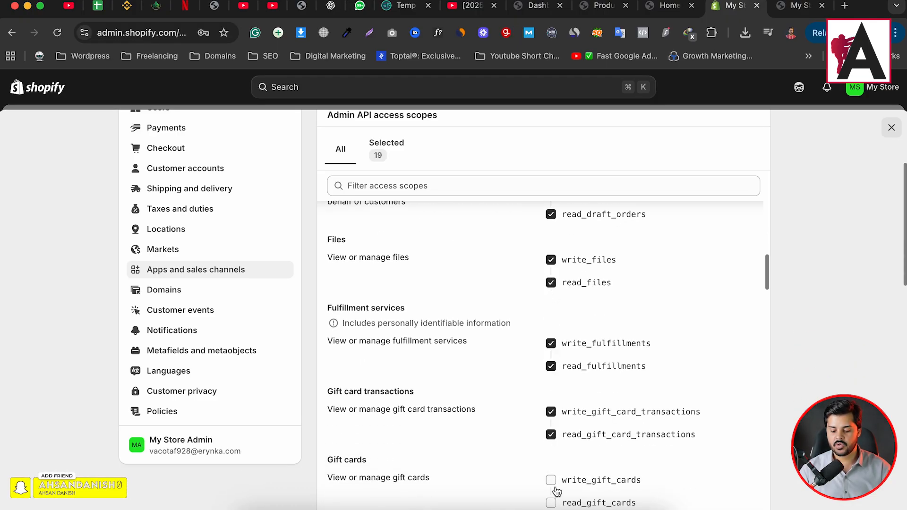
click(552, 480)
scroll(625, 397, down, 4)
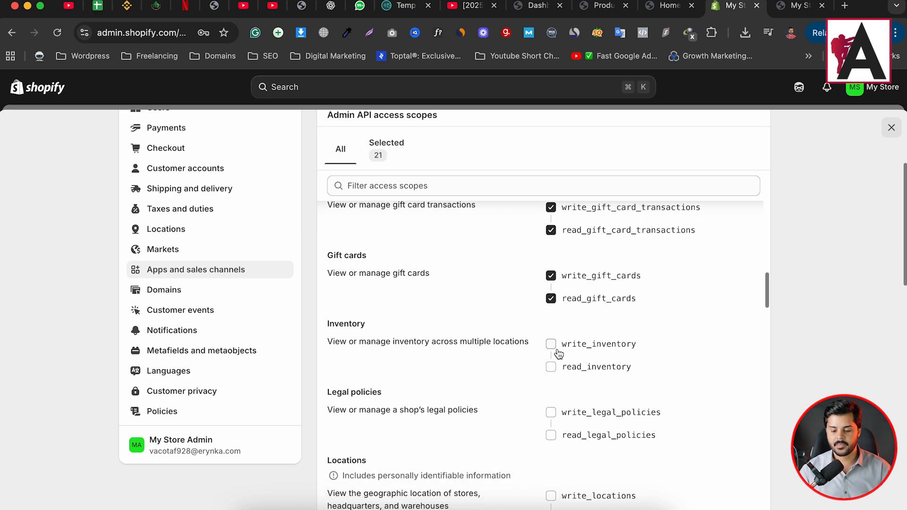
click(551, 344)
click(551, 412)
click(551, 496)
scroll(543, 402, down, 5)
click(552, 372)
click(552, 465)
Grant the write and read scopes from online store navigation through price rules, including pages, orders, packing slips, payment customizations, payment terms and pixels.
scroll(614, 387, down, 8)
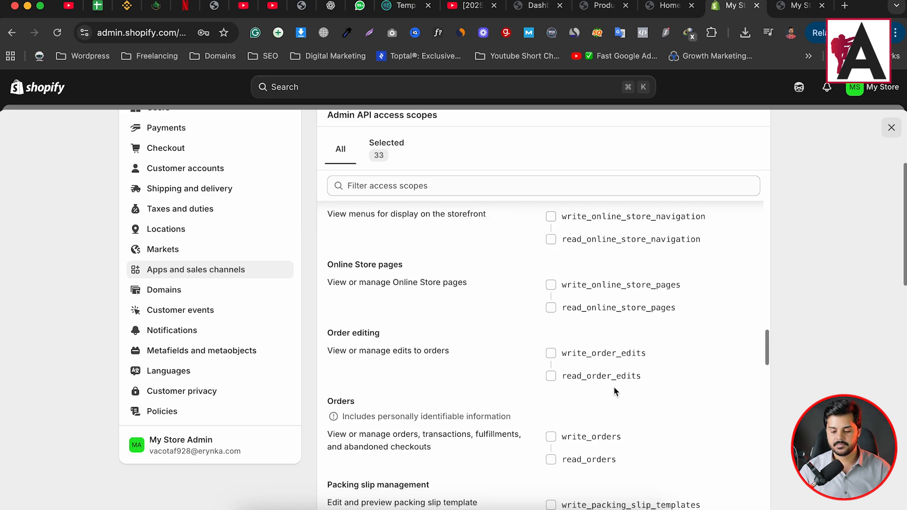
scroll(611, 384, up, 2)
click(552, 248)
click(552, 317)
click(552, 385)
click(551, 453)
scroll(551, 416, down, 4)
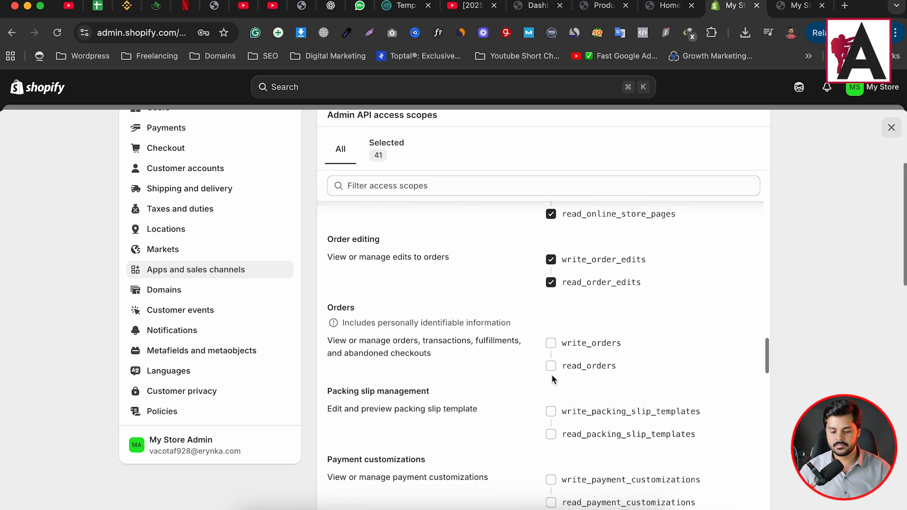
scroll(551, 378, down, 1)
click(551, 318)
click(551, 455)
scroll(552, 425, down, 5)
click(551, 263)
click(551, 330)
click(550, 401)
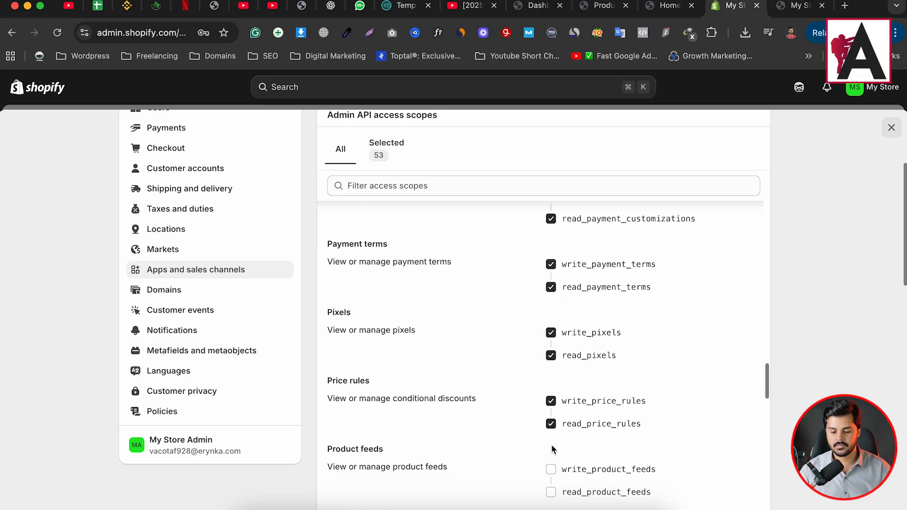
Grant the write and read scopes from product feeds through shipping, including products, publications, purchase options, reports, sales channels and script tags.
click(551, 468)
scroll(567, 401, down, 5)
click(551, 441)
scroll(551, 425, down, 3)
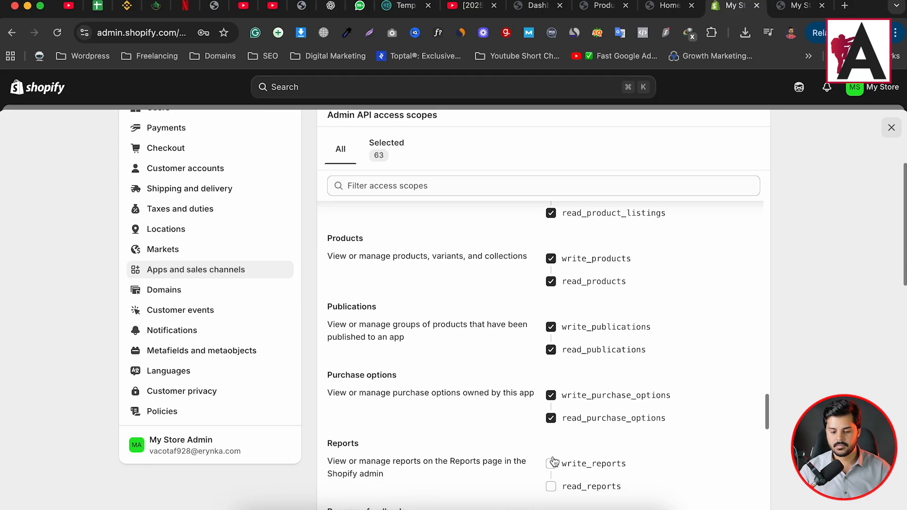
click(551, 461)
scroll(551, 425, down, 5)
click(551, 307)
click(551, 374)
click(551, 443)
scroll(551, 426, down, 5)
click(551, 310)
click(551, 394)
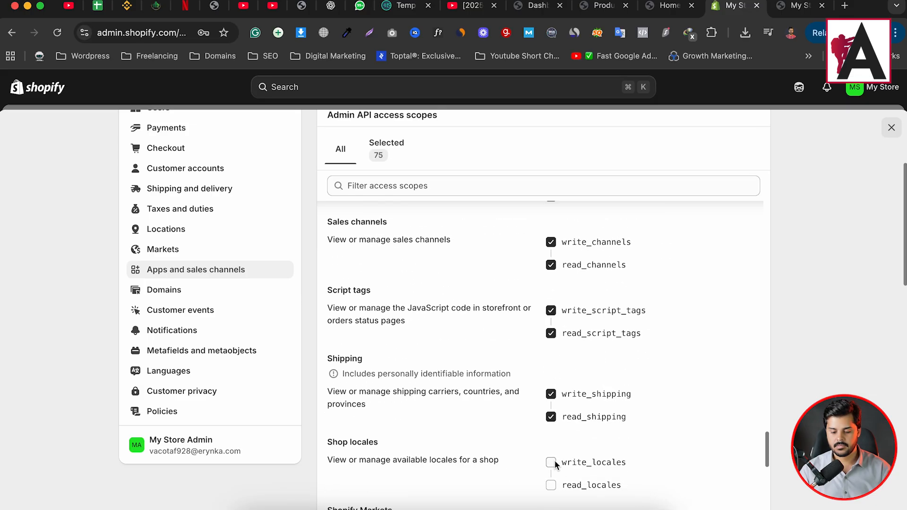
Grant the scopes for shop locales, Shopify Payments disputes and payouts, store content, store credit transactions, store credit accounts and their neighbouring groups.
click(551, 462)
scroll(551, 426, down, 5)
click(551, 292)
click(551, 361)
click(551, 405)
click(551, 460)
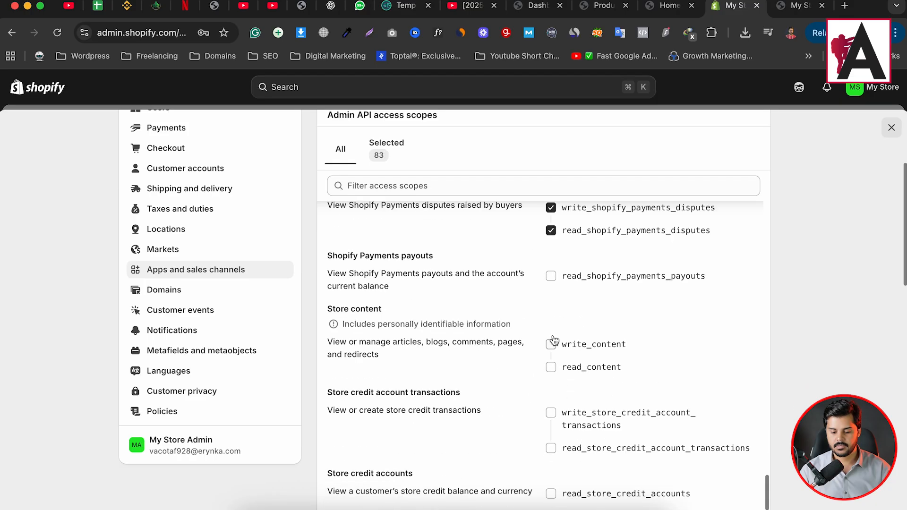
click(551, 413)
click(551, 493)
scroll(551, 425, down, 3)
click(551, 411)
scroll(550, 425, down, 3)
click(551, 366)
click(550, 431)
Grant the scopes from all_cart_transforms through companies, including app_proxy, cart_transforms and cash_tracking.
scroll(551, 425, down, 5)
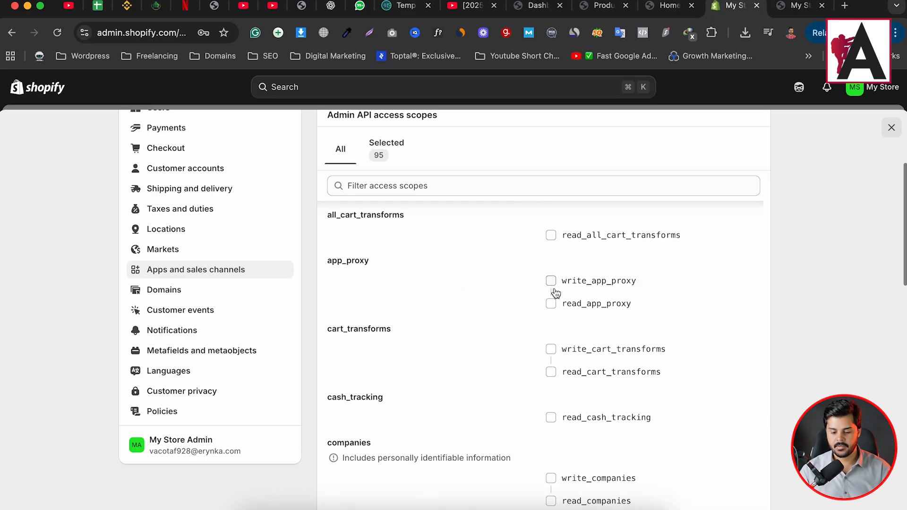
scroll(556, 293, up, 1)
click(551, 274)
click(551, 320)
click(551, 387)
click(551, 456)
scroll(551, 426, down, 5)
click(551, 253)
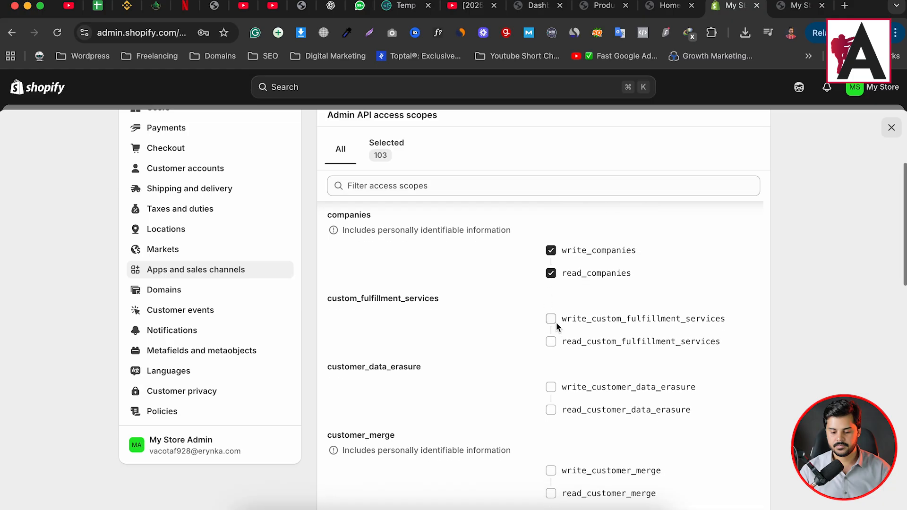
Grant the write and read scopes from custom_fulfillment_services through fulfillment_constraint_rules, including customer merge, delivery customizations, delivery option generators and discounts allocator functions.
click(551, 470)
scroll(567, 378, down, 6)
scroll(562, 307, up, 2)
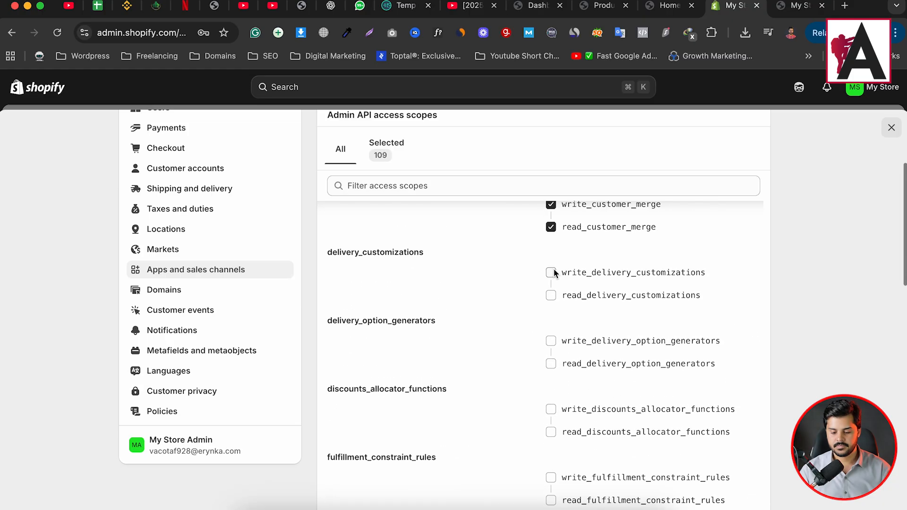
click(551, 272)
click(551, 341)
click(551, 409)
click(551, 477)
Grant the scopes for the groups after fulfillment_constraint_rules up to and including inventory_transfers.
scroll(553, 449, down, 6)
click(551, 284)
click(551, 352)
click(551, 446)
scroll(557, 378, down, 5)
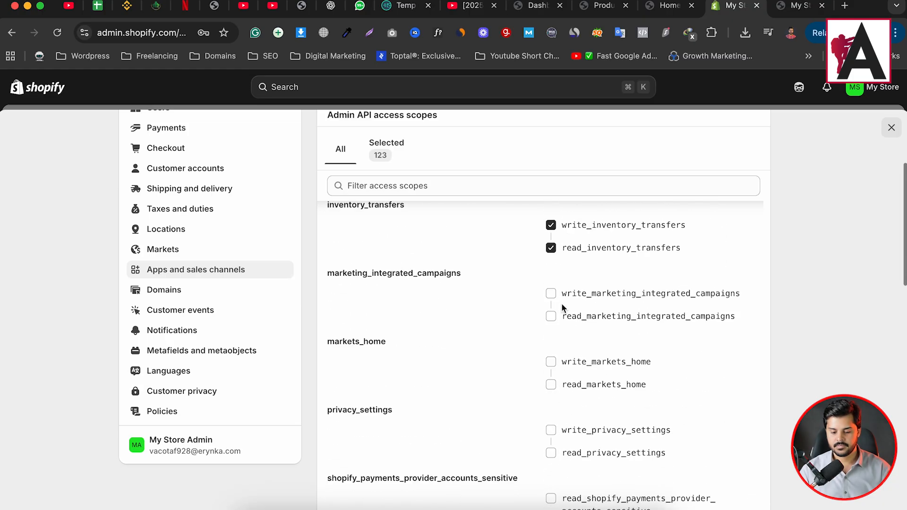
Grant the remaining scopes from marketing_integrated_campaigns through validations, including markets_home, privacy_settings, shopify_payments_provider_accounts_sensitive and write_theme_code.
click(551, 499)
scroll(552, 472, down, 5)
click(551, 309)
click(551, 355)
click(551, 378)
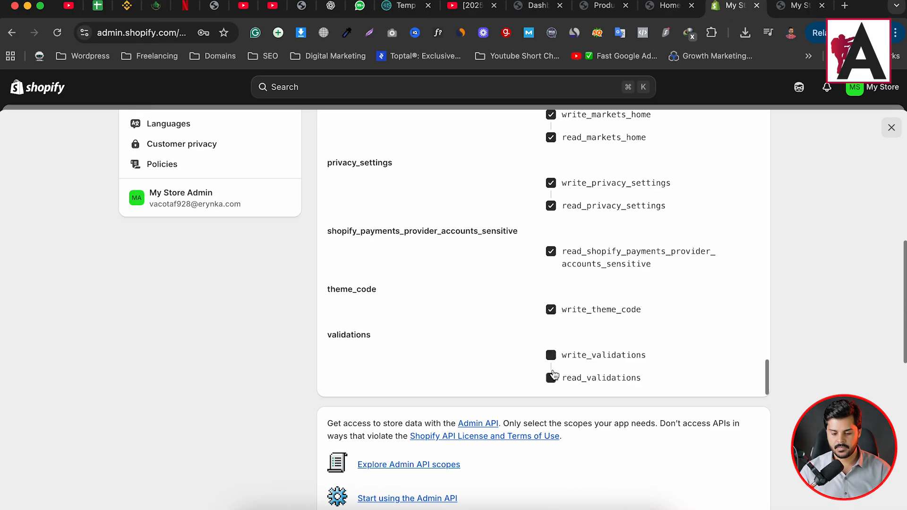
click(551, 376)
click(612, 353)
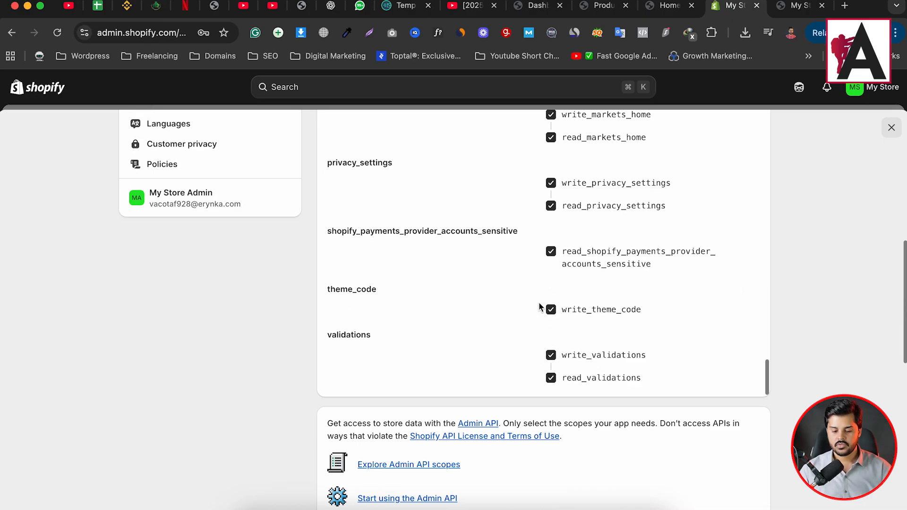
Keep the webhook event version at 2025-10 (Latest) and save the Admin API integration configuration.
scroll(553, 275, up, 4)
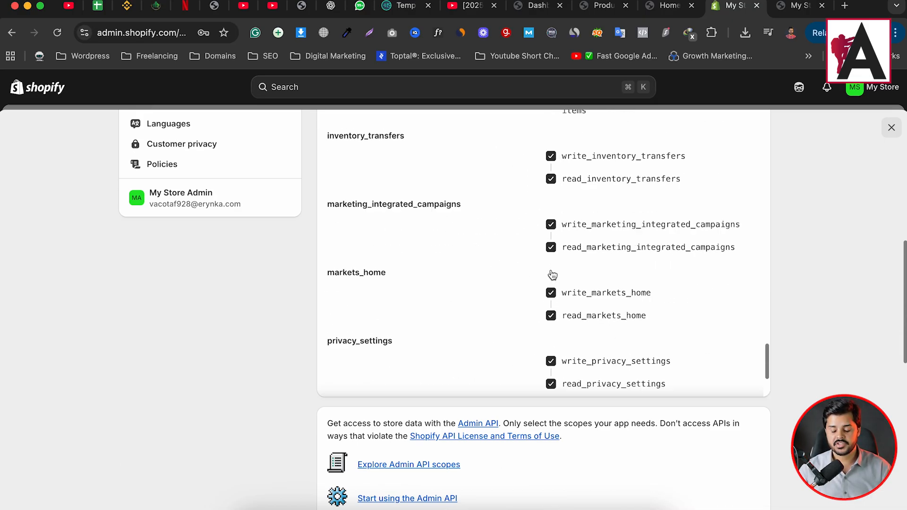
scroll(553, 276, up, 10)
scroll(809, 229, up, 8)
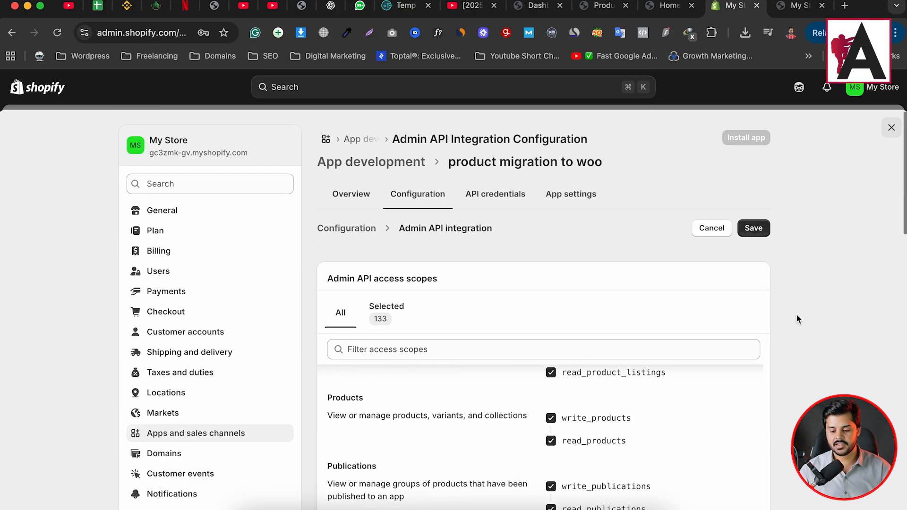
scroll(779, 322, down, 20)
scroll(792, 307, up, 3)
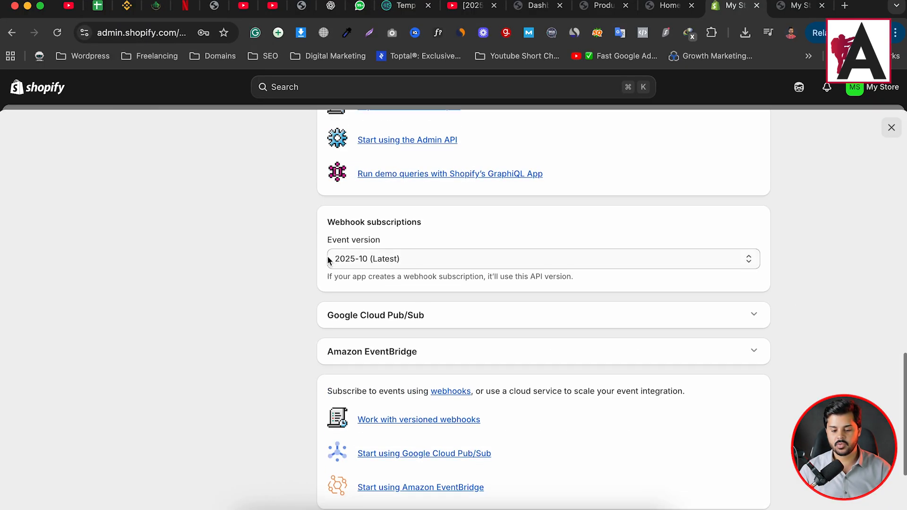
click(394, 260)
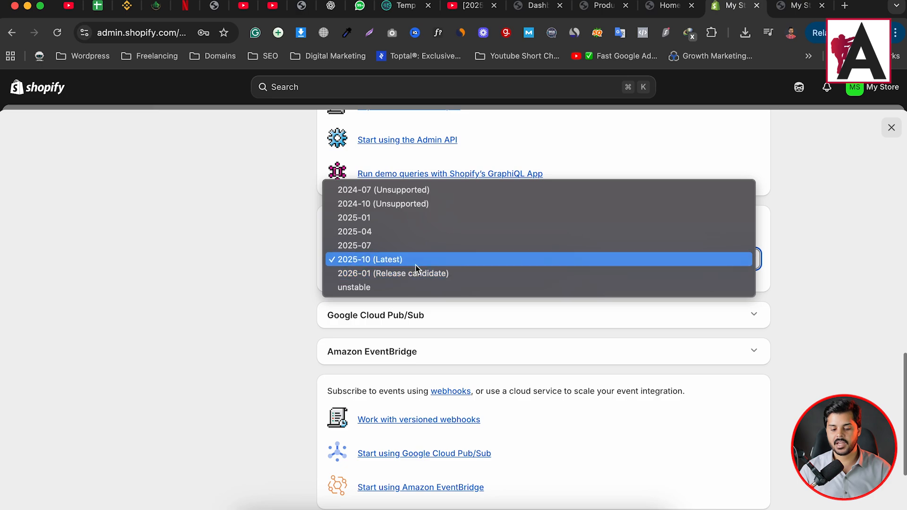
click(420, 261)
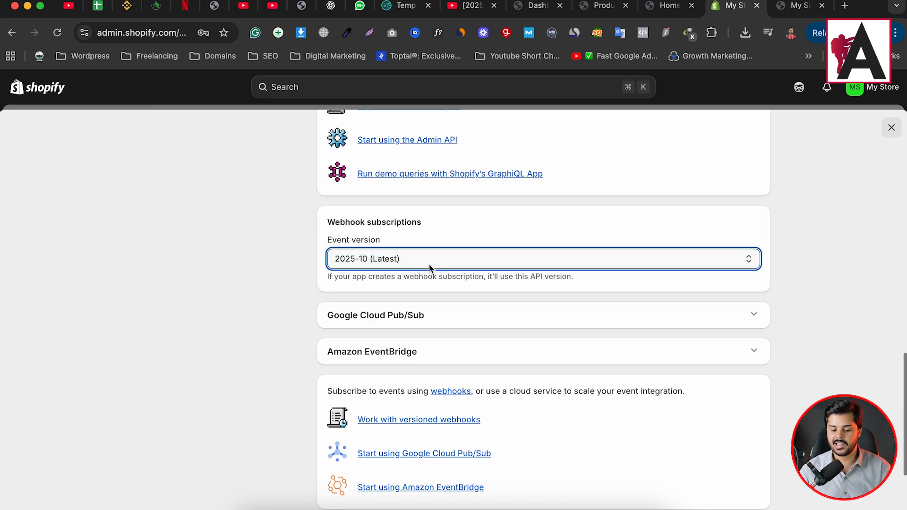
scroll(500, 302, down, 3)
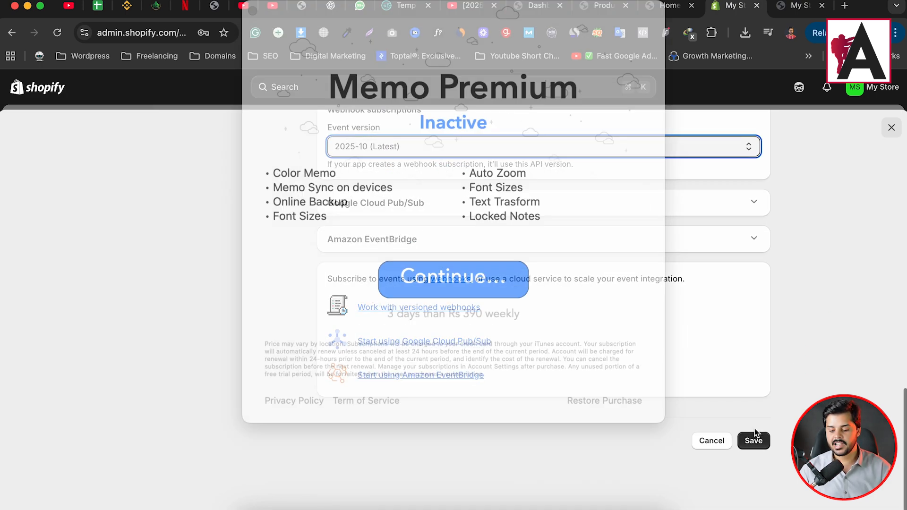
click(285, 43)
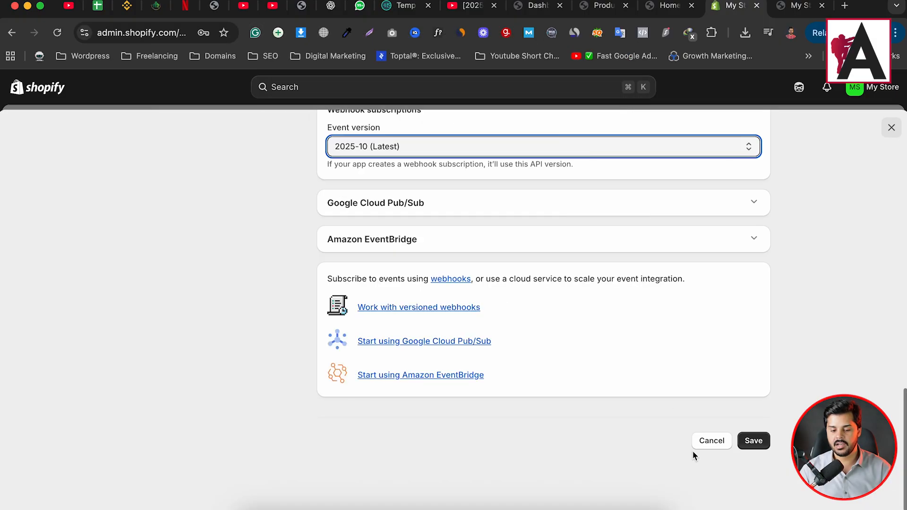
click(769, 447)
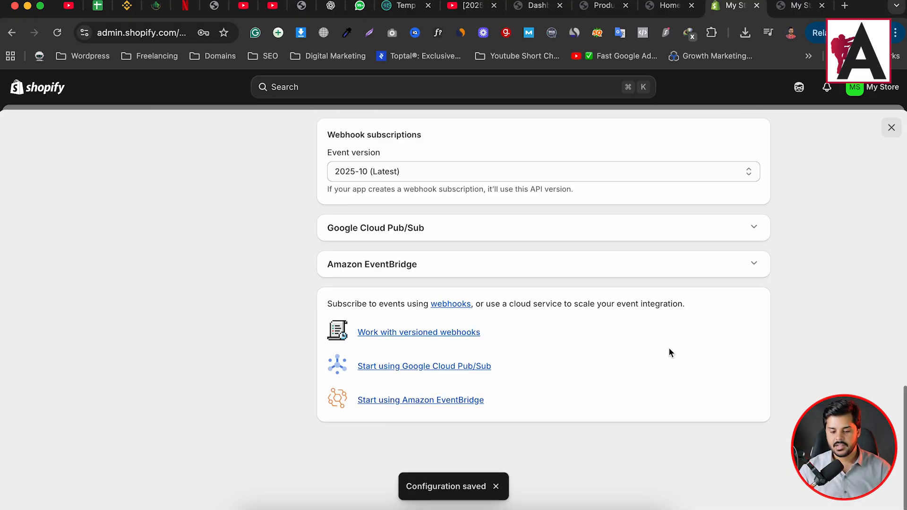
Install the product migration to woo app on the store from its API credentials page.
scroll(515, 259, up, 15)
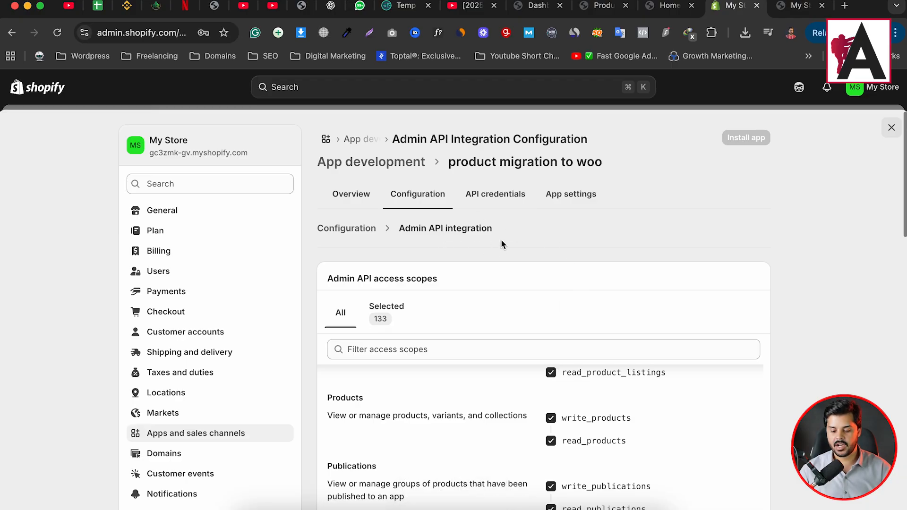
click(492, 196)
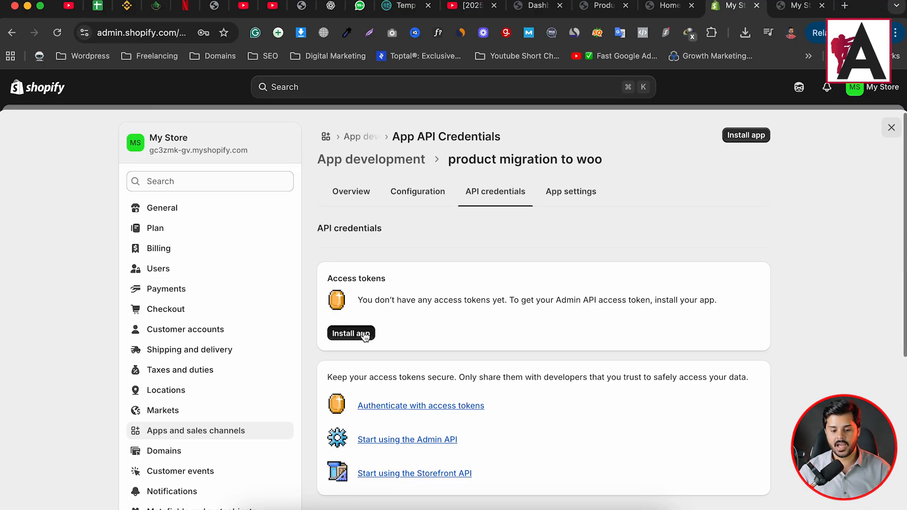
click(366, 334)
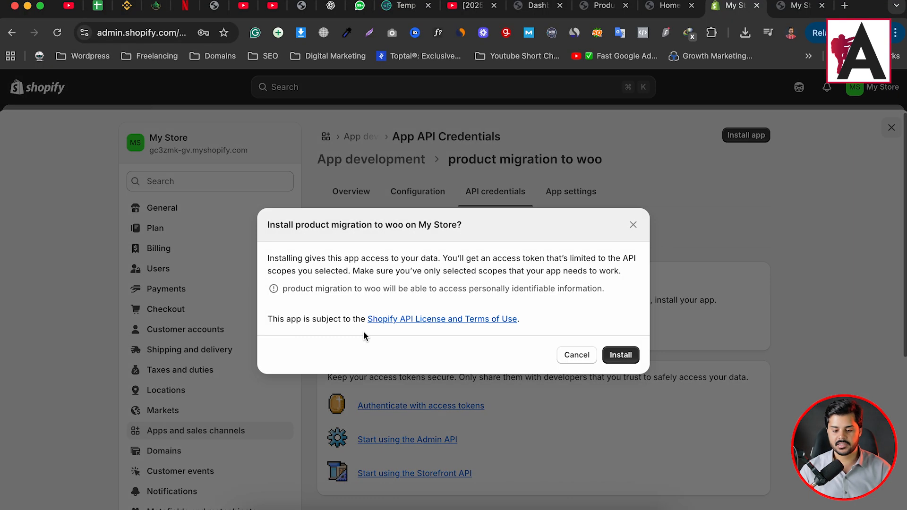
click(620, 358)
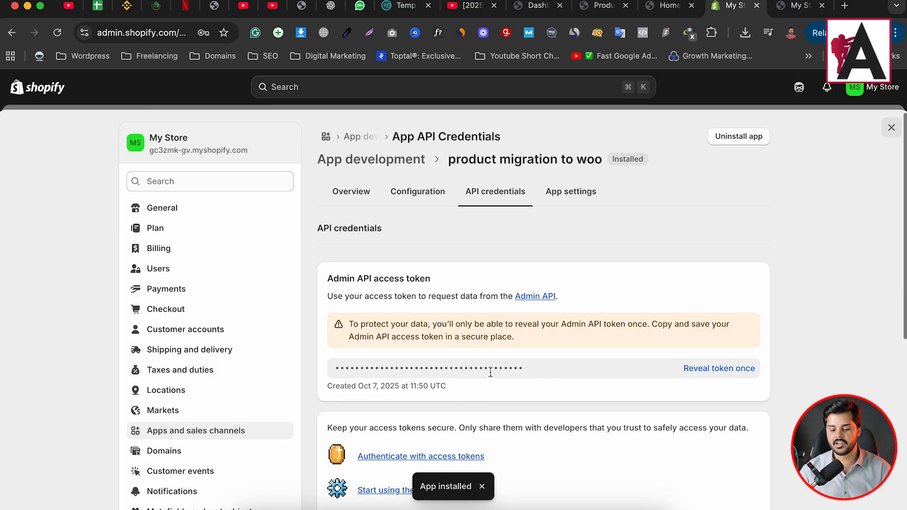
Switch to the WordPress admin and search for s2w among the plugins that can be added.
click(665, 8)
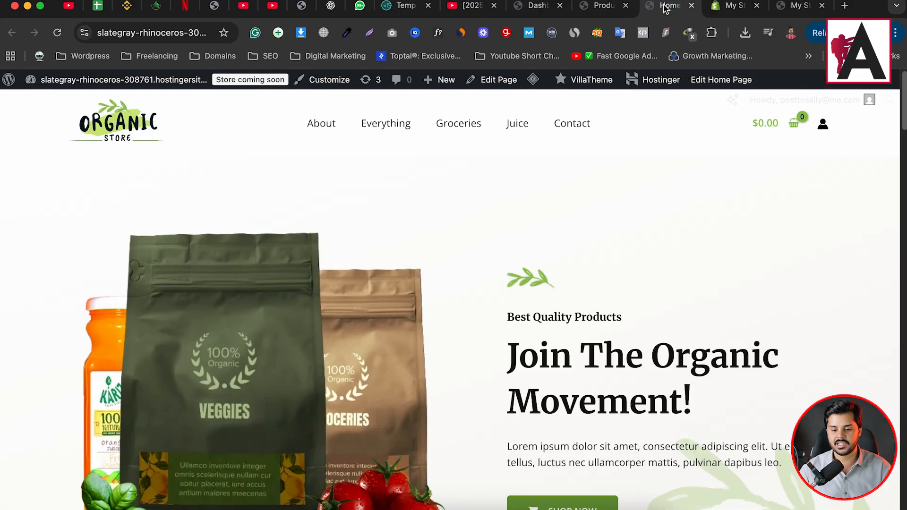
click(607, 5)
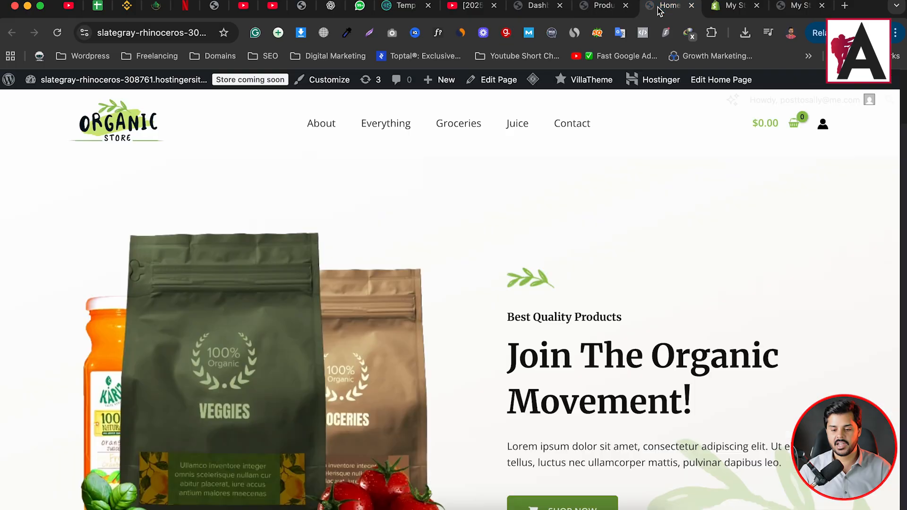
click(667, 6)
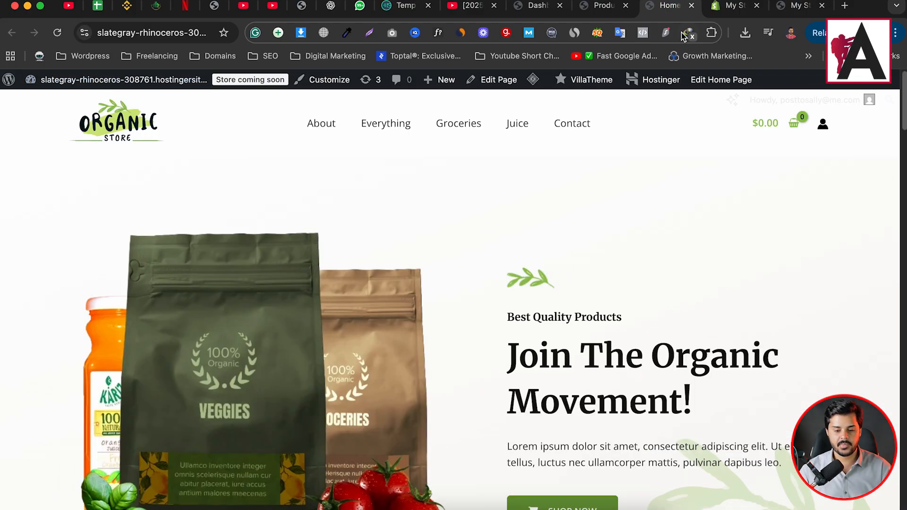
click(600, 7)
scroll(8, 422, down, 3)
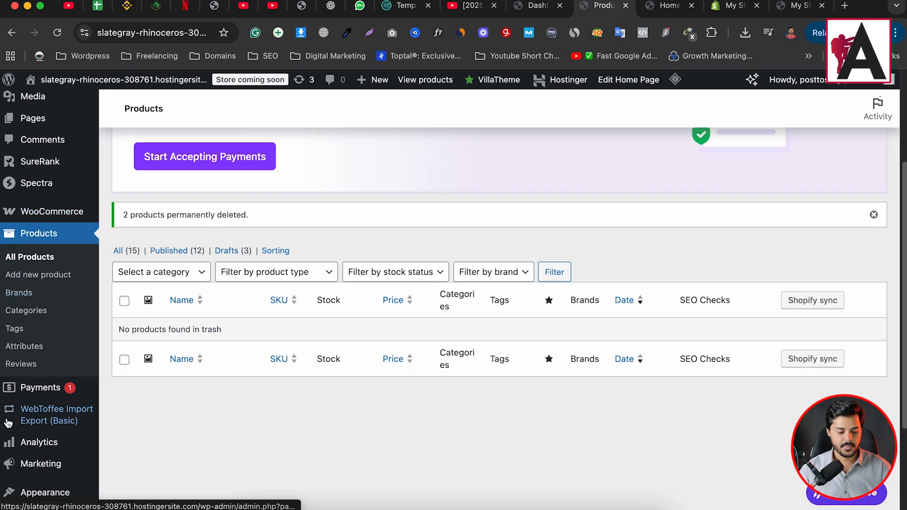
scroll(28, 421, down, 3)
mouse_move(26, 395)
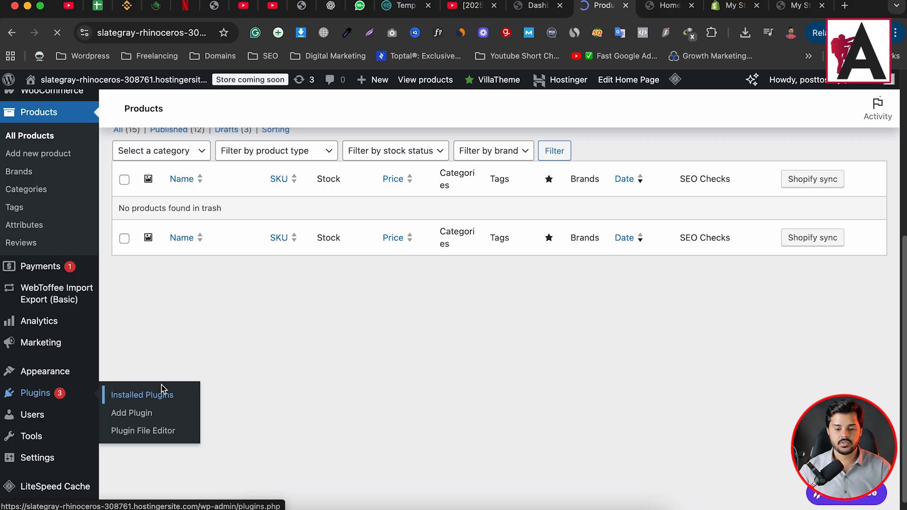
scroll(38, 352, down, 8)
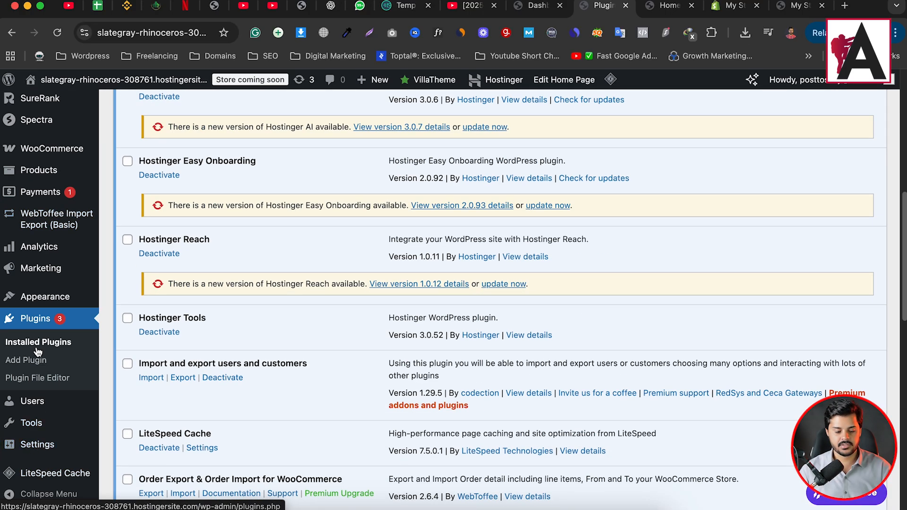
click(36, 359)
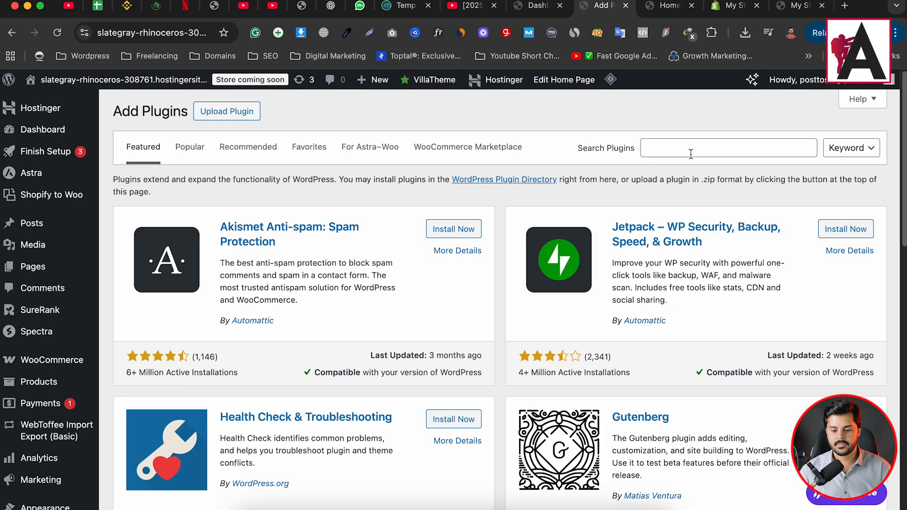
click(691, 152)
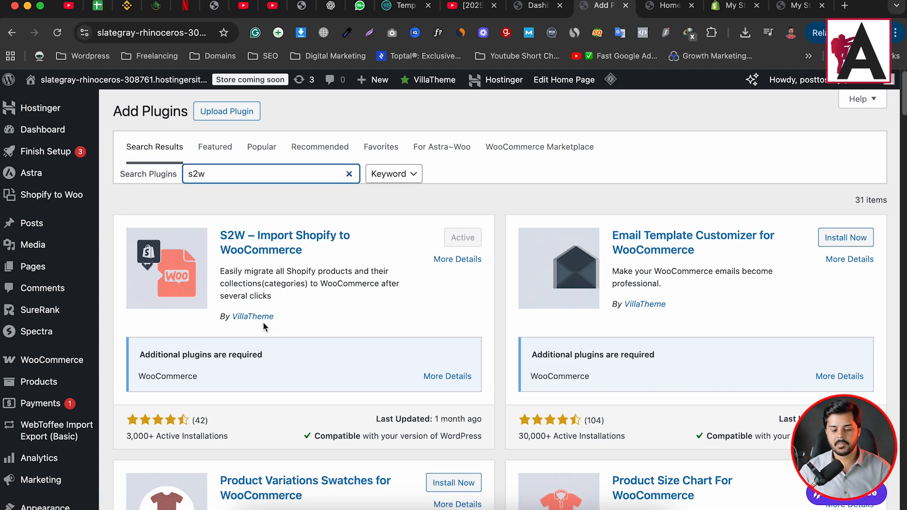
Search the plugin directory for "import and export" and check the user, product and order import plugins among the results.
double_click(229, 174)
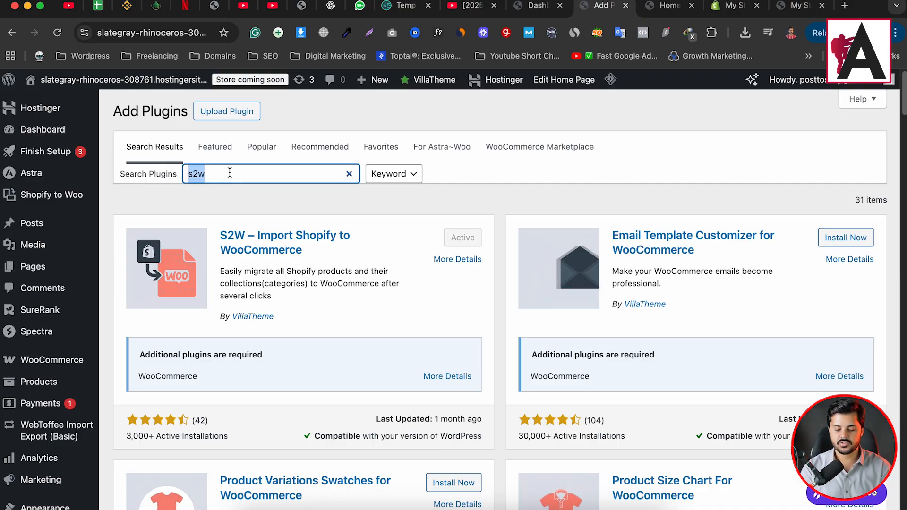
text(import and expoer)
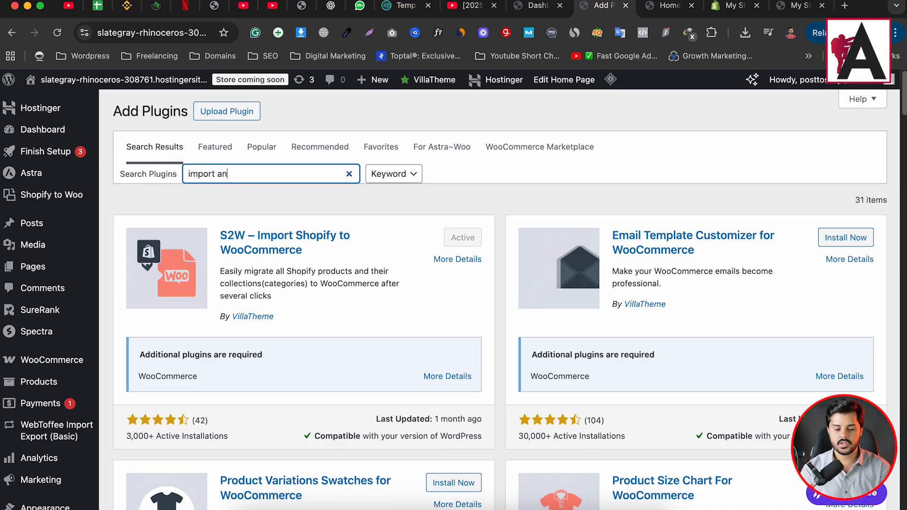
key(BackSpace)
key(BackSpace)
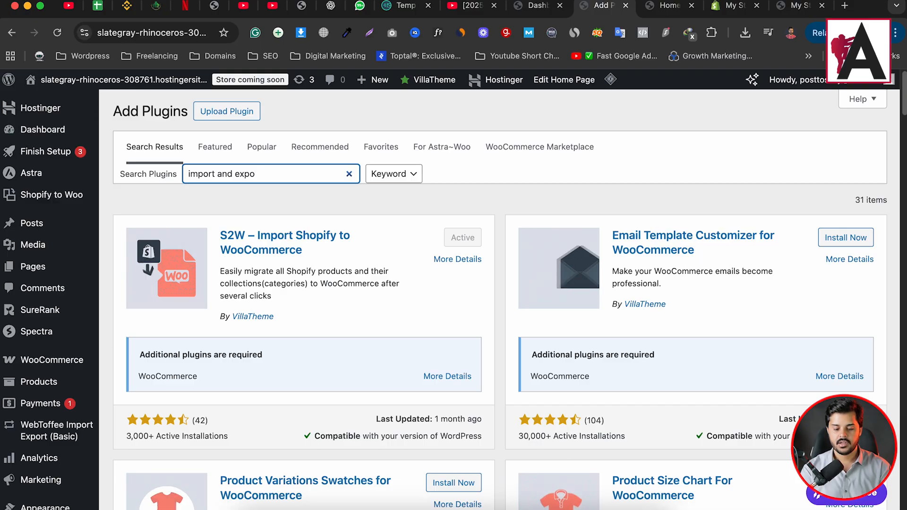
text(rt)
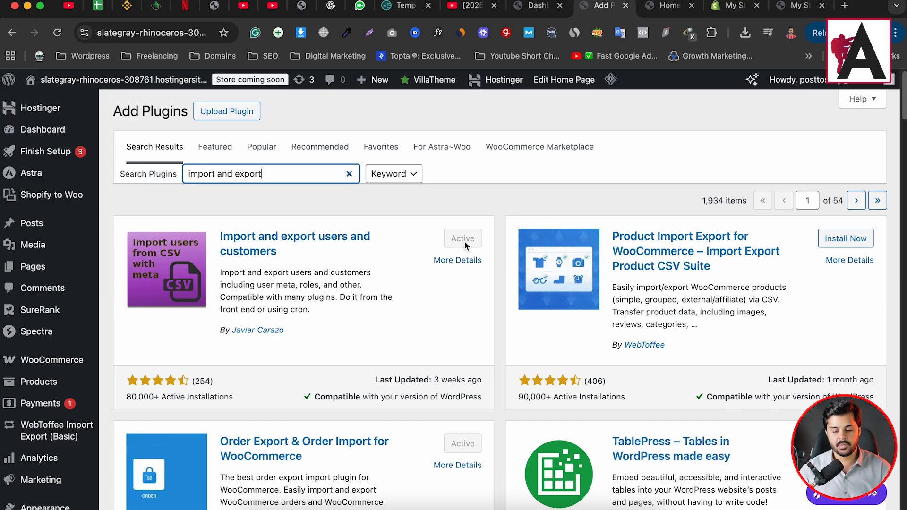
scroll(466, 241, down, 7)
scroll(274, 191, up, 2)
scroll(275, 191, up, 1)
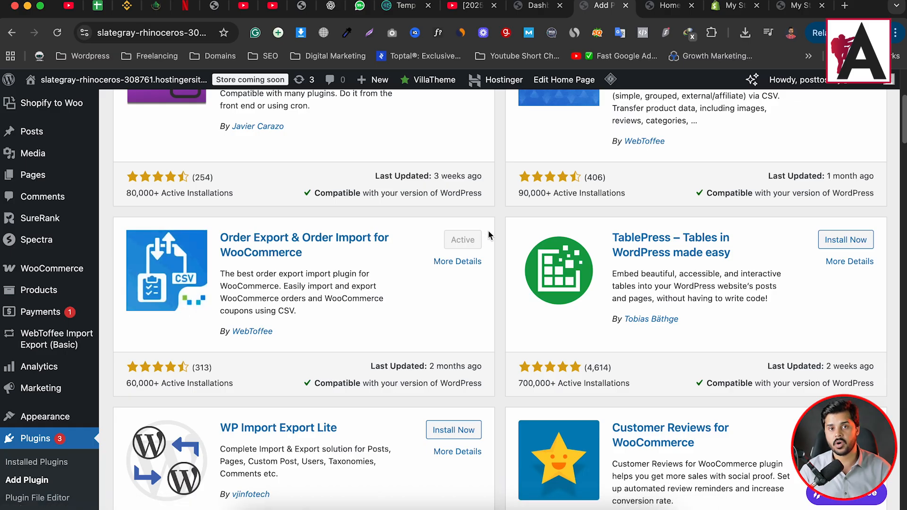
scroll(391, 296, up, 5)
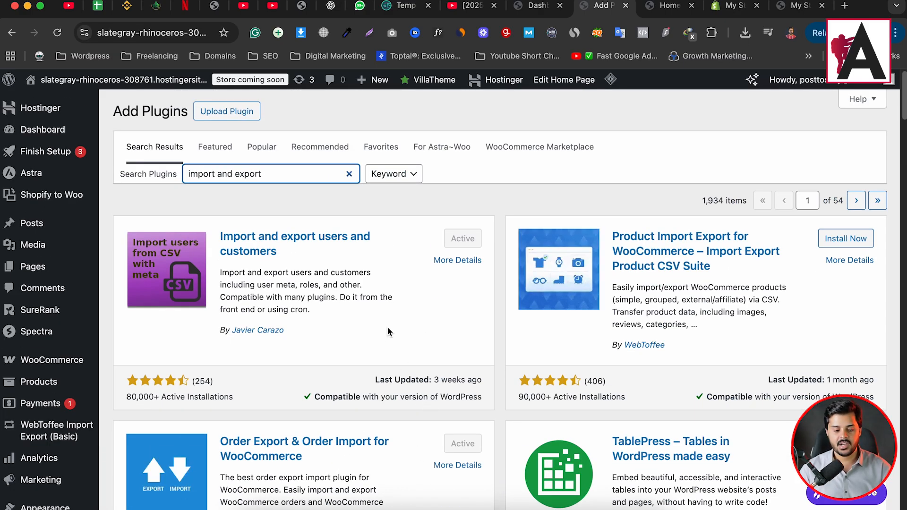
Open the Shopify to Woo import page at its general settings with the store address and access token fields.
mouse_move(74, 199)
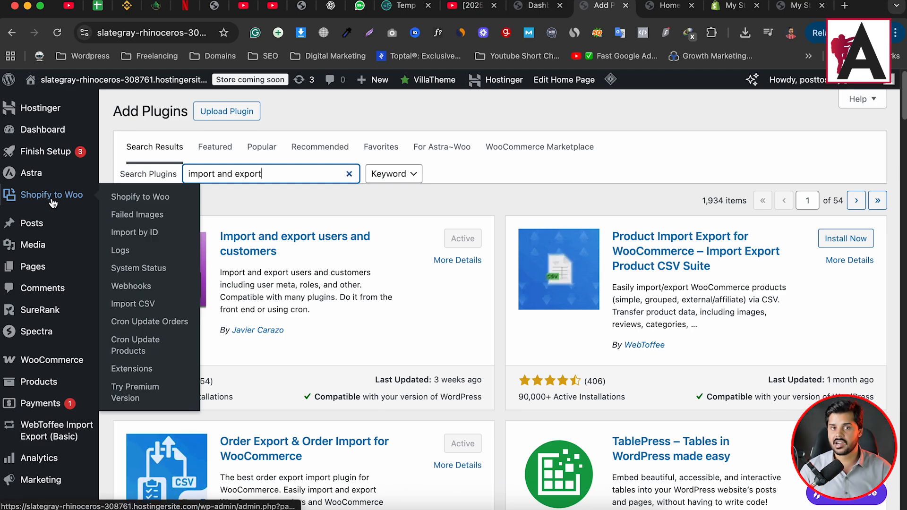
click(156, 199)
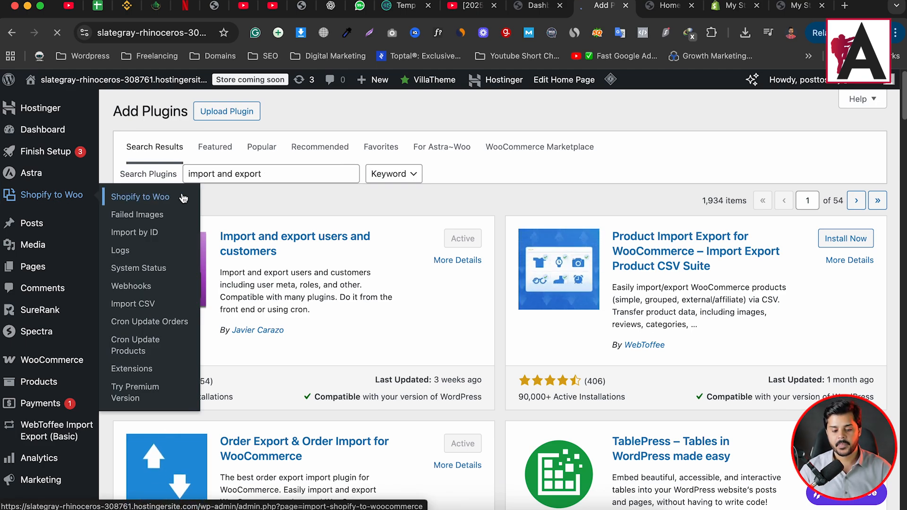
scroll(339, 230, down, 3)
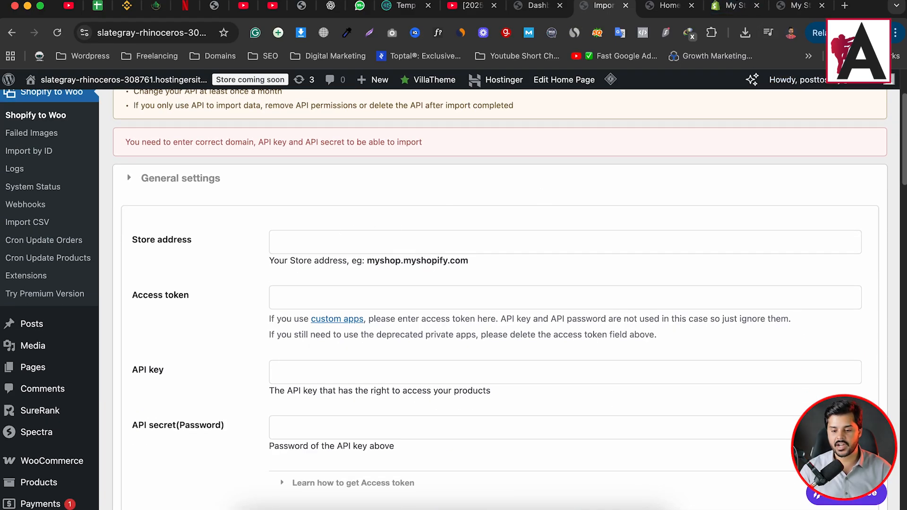
Switch to the Shopify admin, open the online store's storefront and copy its web address.
click(733, 6)
scroll(225, 397, down, 6)
scroll(247, 345, up, 2)
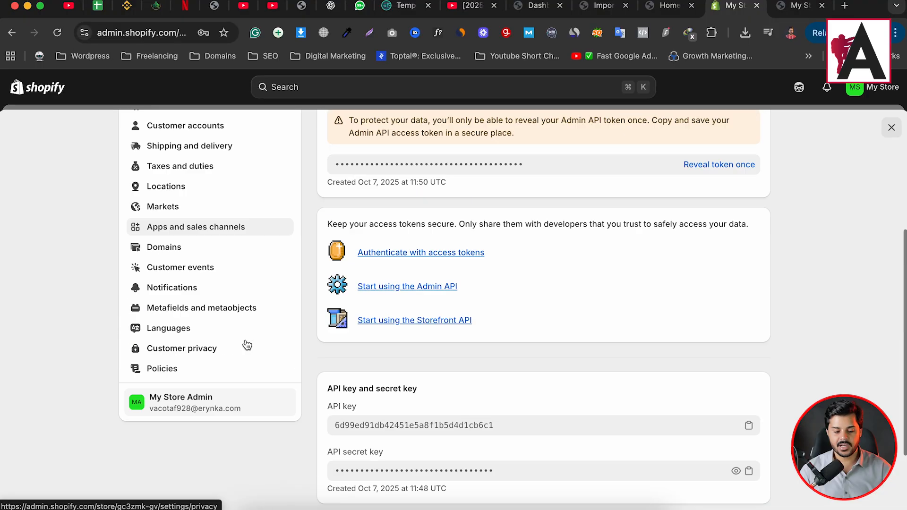
scroll(247, 345, up, 5)
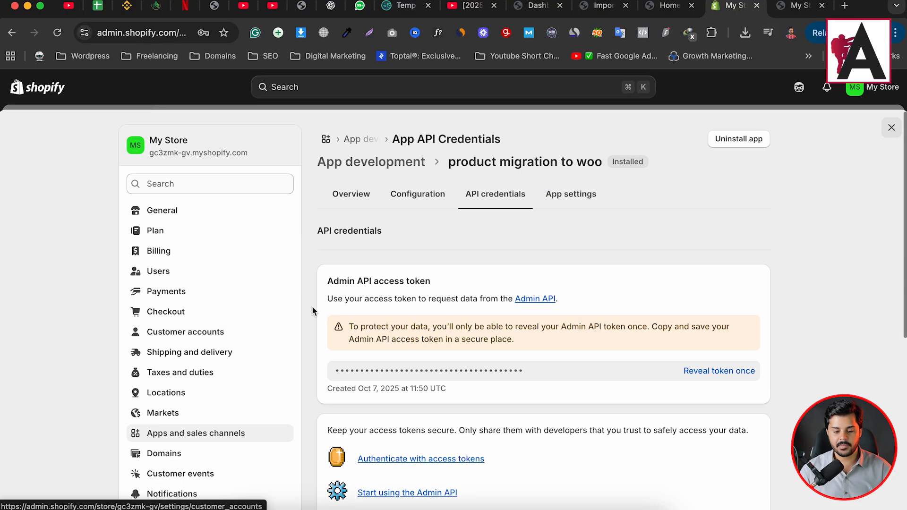
super+click(238, 156)
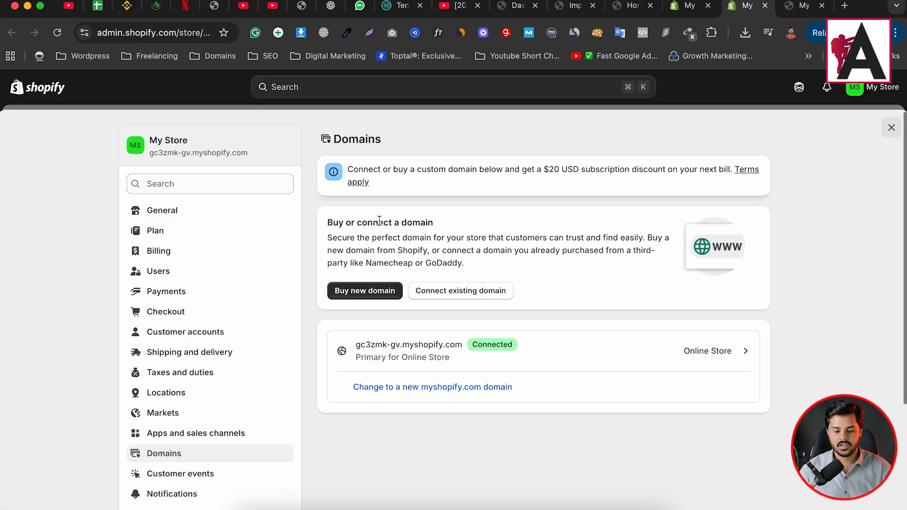
click(887, 128)
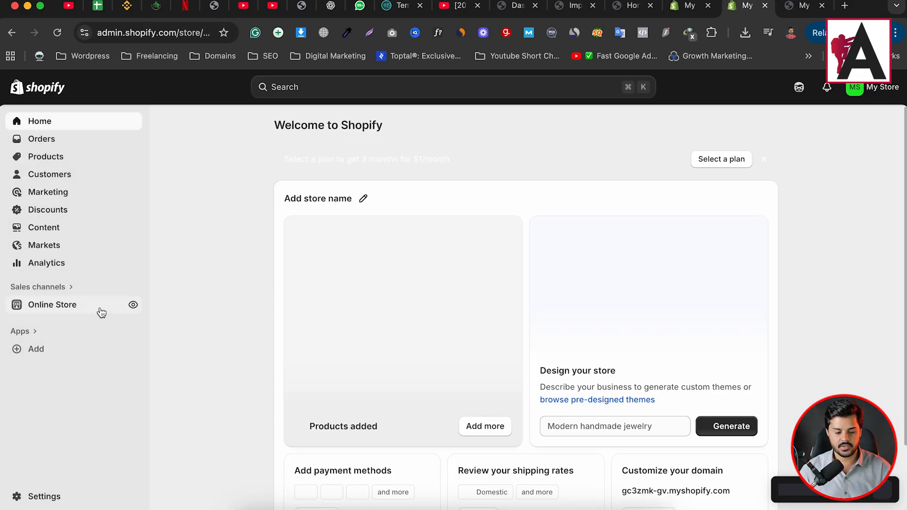
click(134, 306)
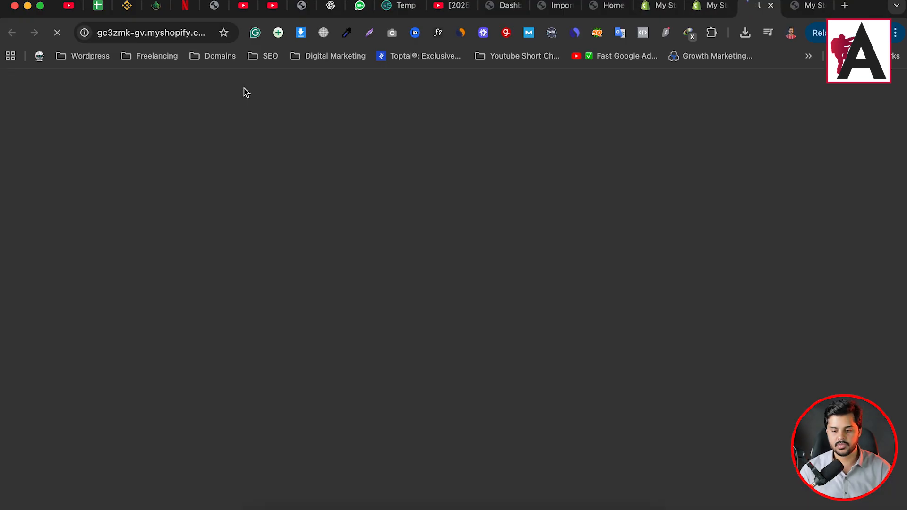
click(154, 38)
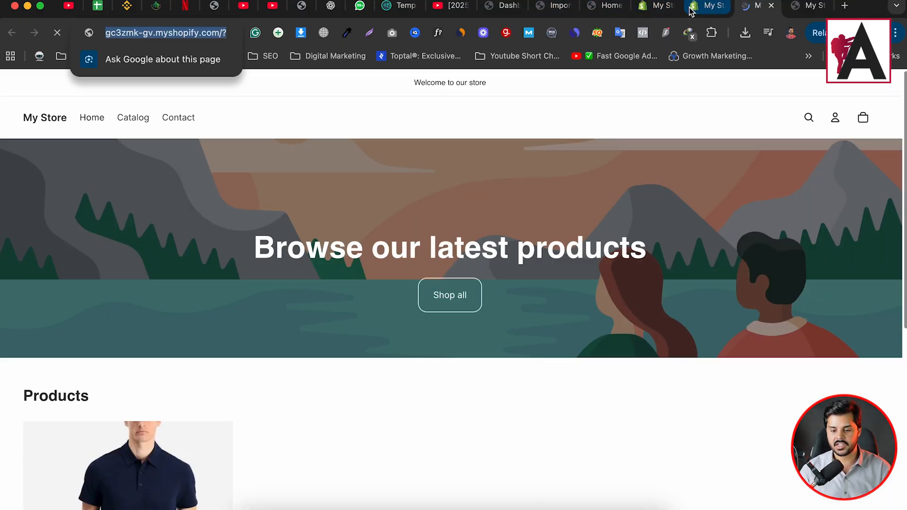
click(690, 11)
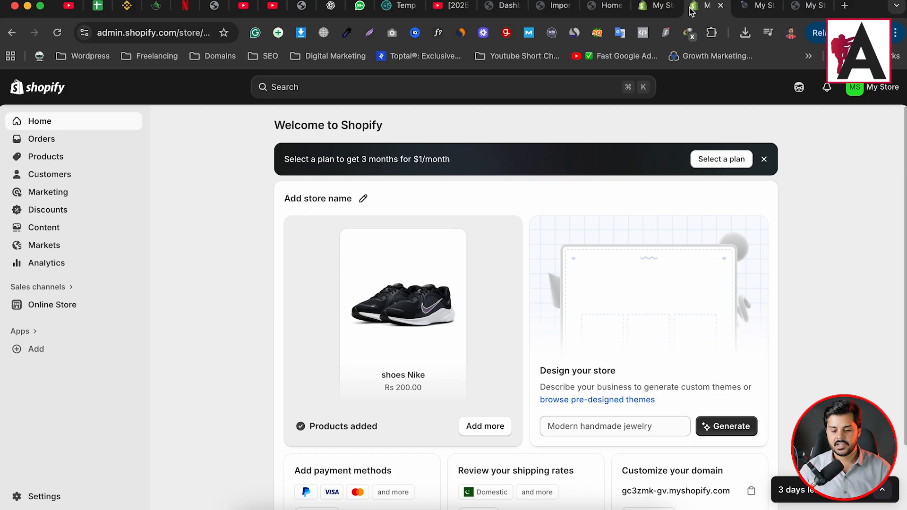
click(598, 6)
click(574, 10)
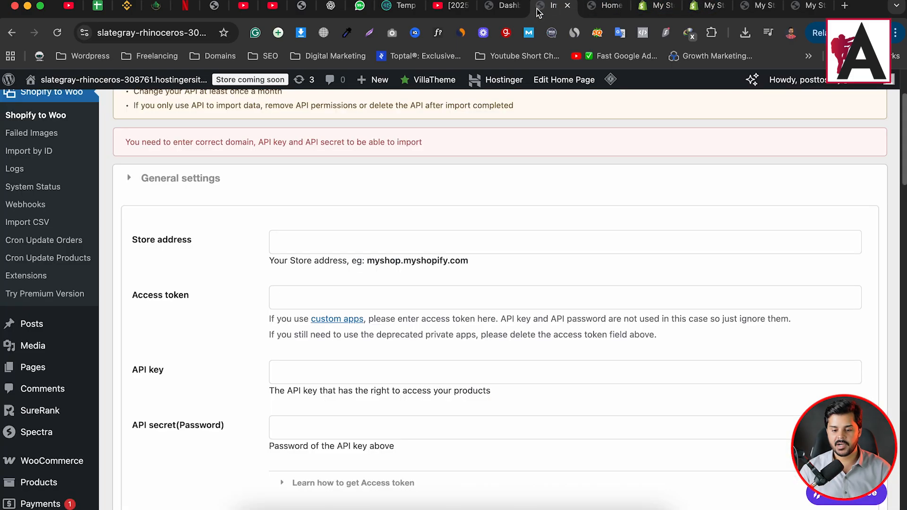
click(325, 243)
key(super+v)
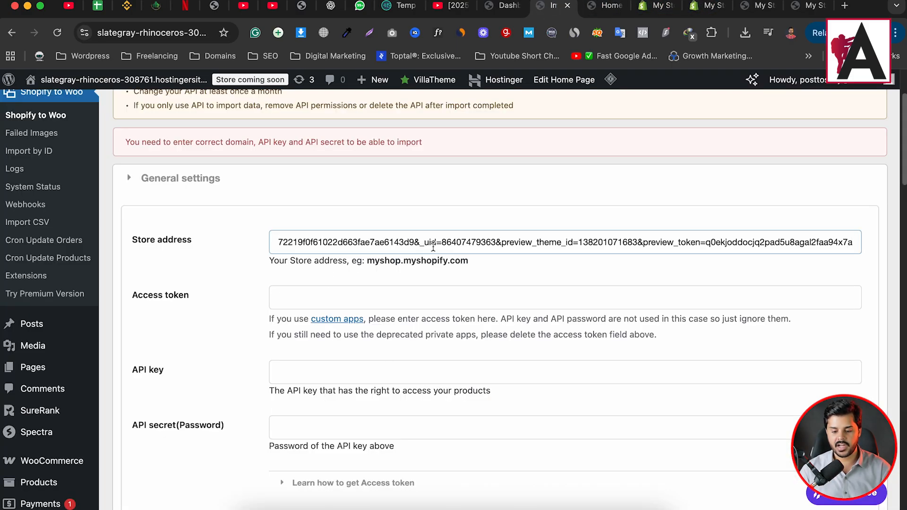
drag(414, 243, 231, 241)
key(Left)
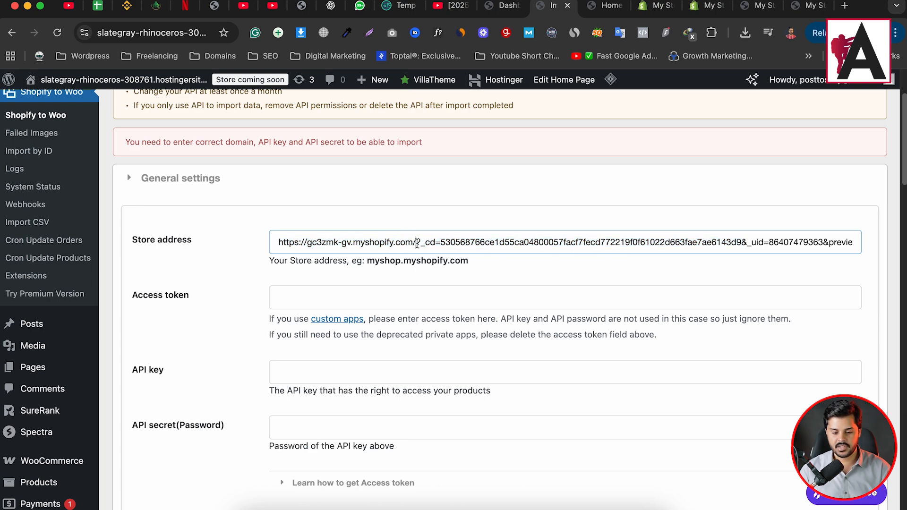
drag(416, 243, 875, 242)
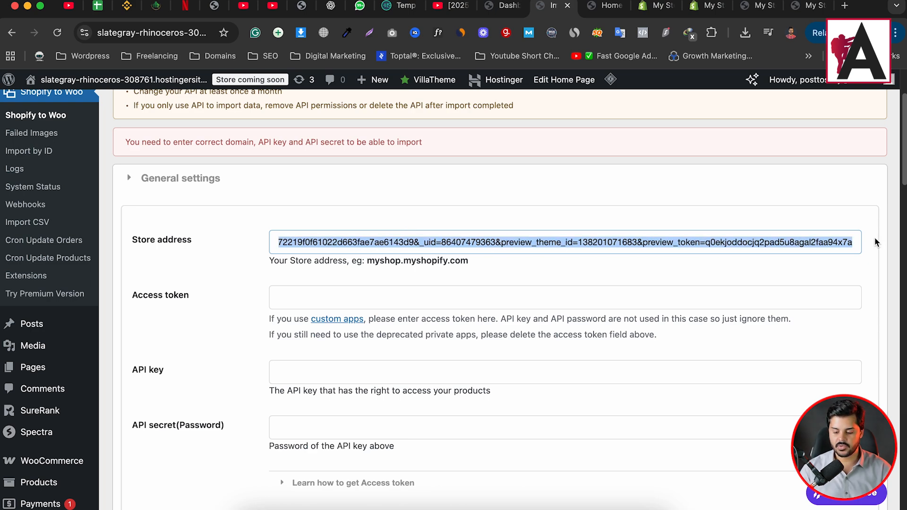
key(BackSpace)
key(super+a)
key(super+c)
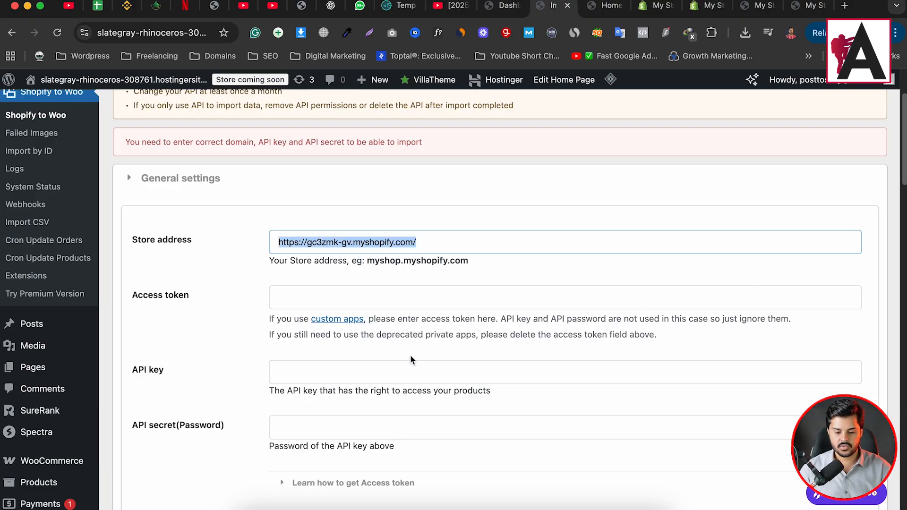
Check the copied store address in a new incognito window, then close that window.
click(895, 32)
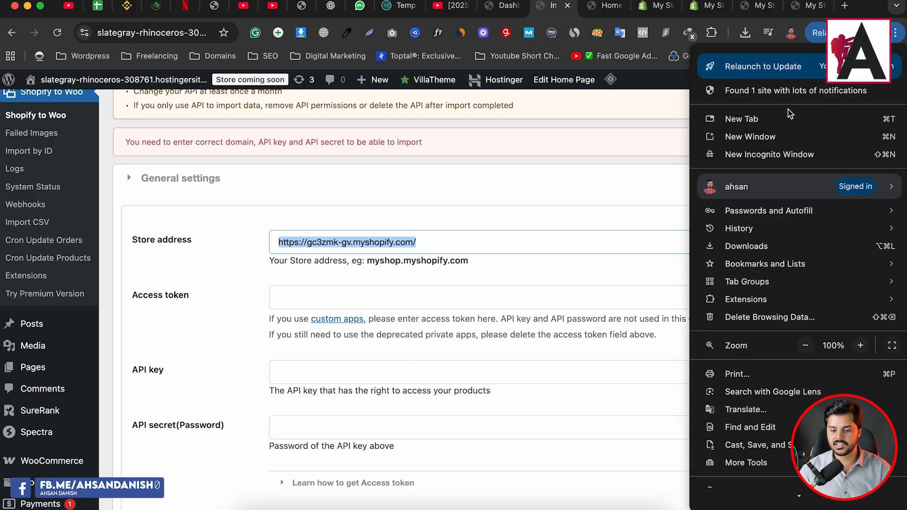
click(775, 155)
key(super+v)
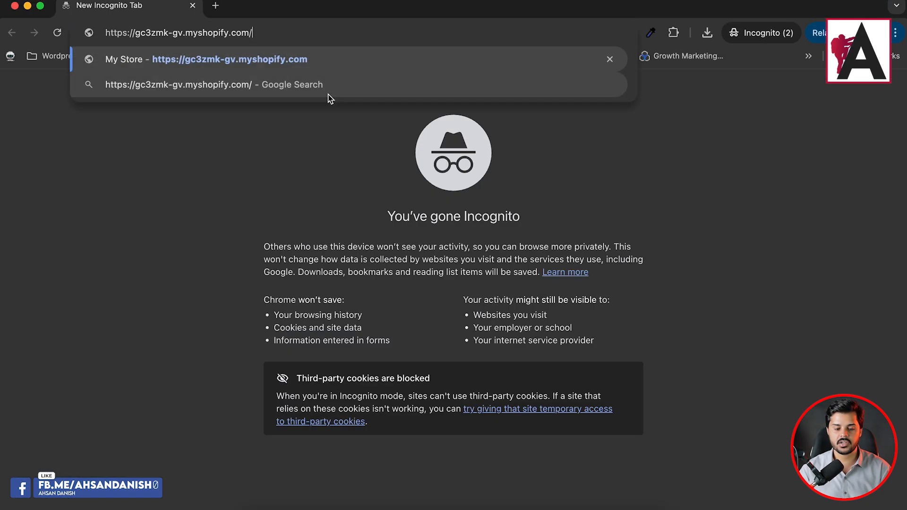
key(Return)
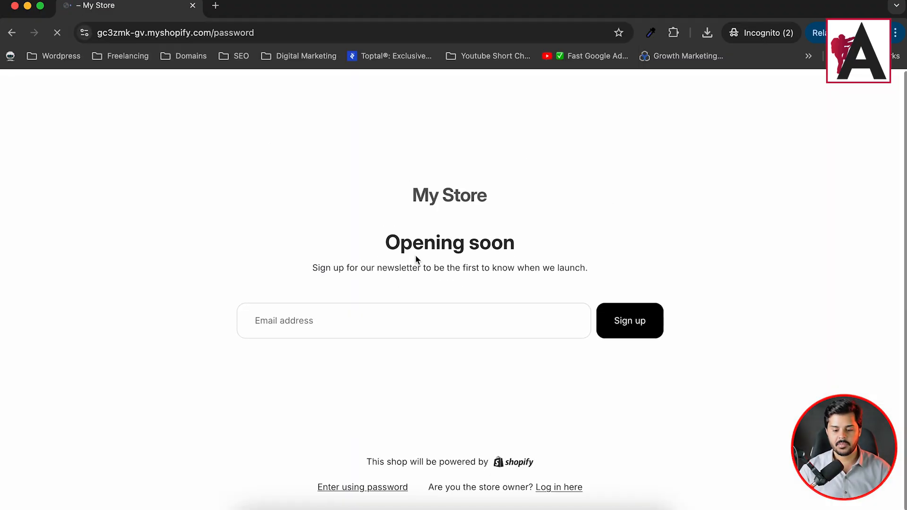
drag(416, 257, 591, 271)
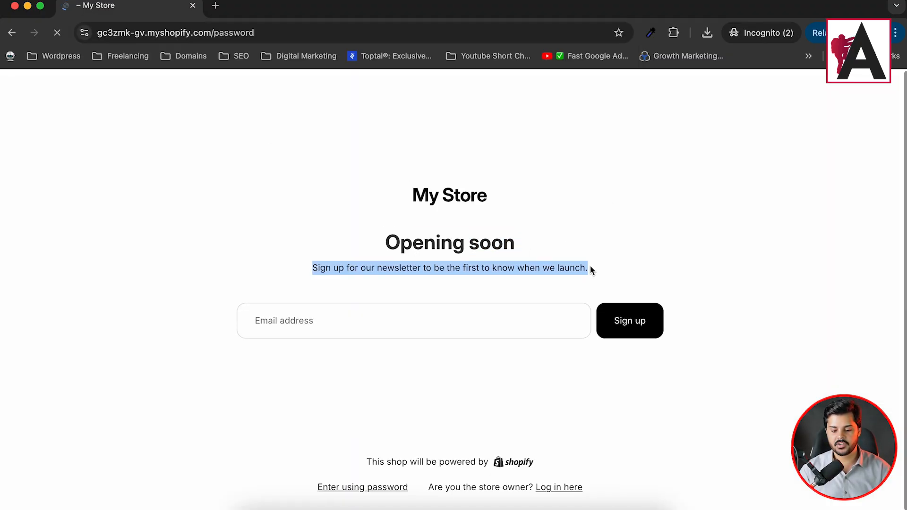
click(14, 6)
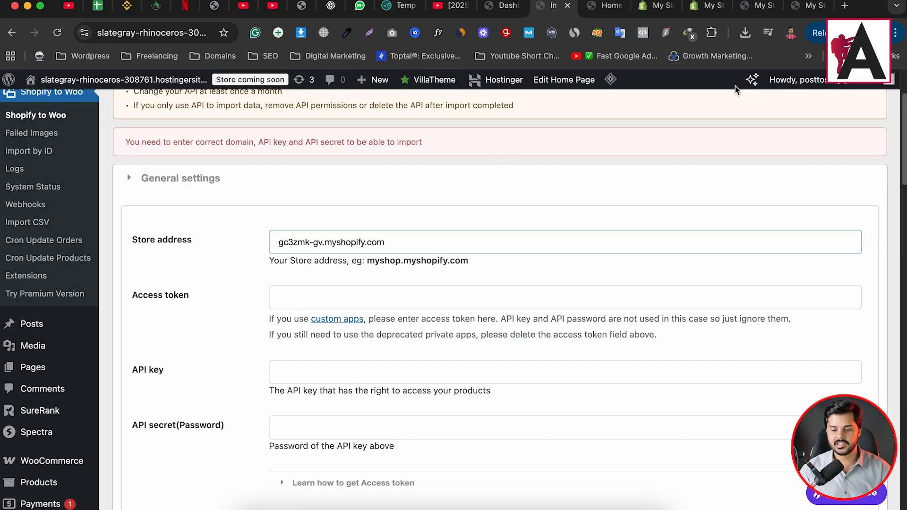
Reveal and copy the Admin API access token in Shopify, and paste it into the import plugin's access token field.
click(656, 8)
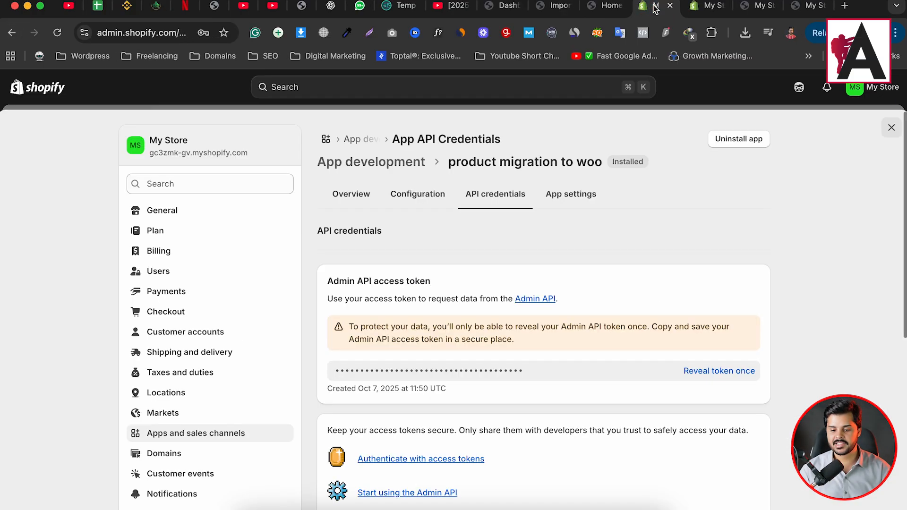
click(698, 373)
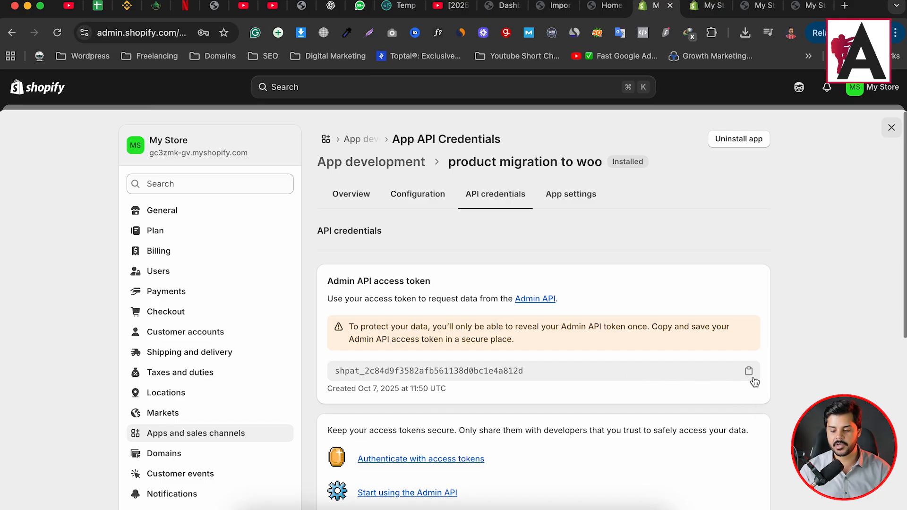
click(753, 378)
click(565, 9)
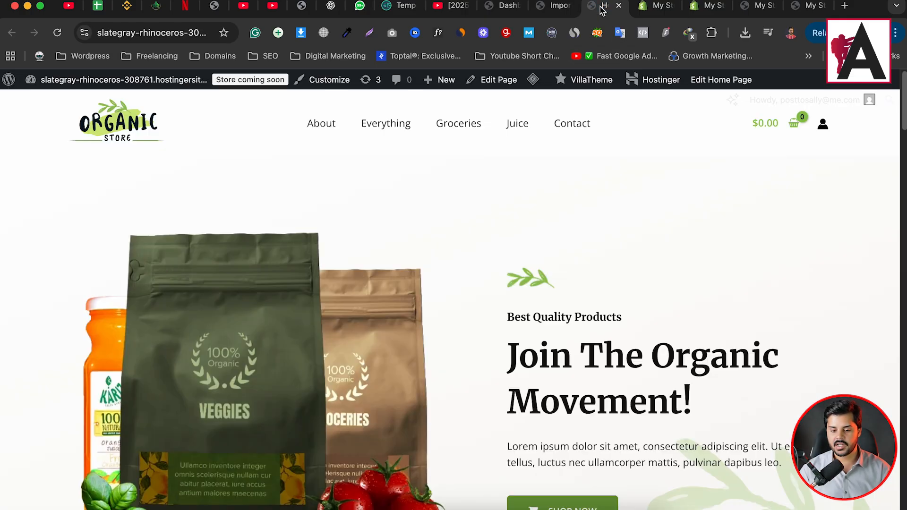
click(567, 10)
click(316, 299)
key(super+v)
Save the import plugin's general settings, leaving the API key and API secret fields empty.
scroll(373, 287, down, 2)
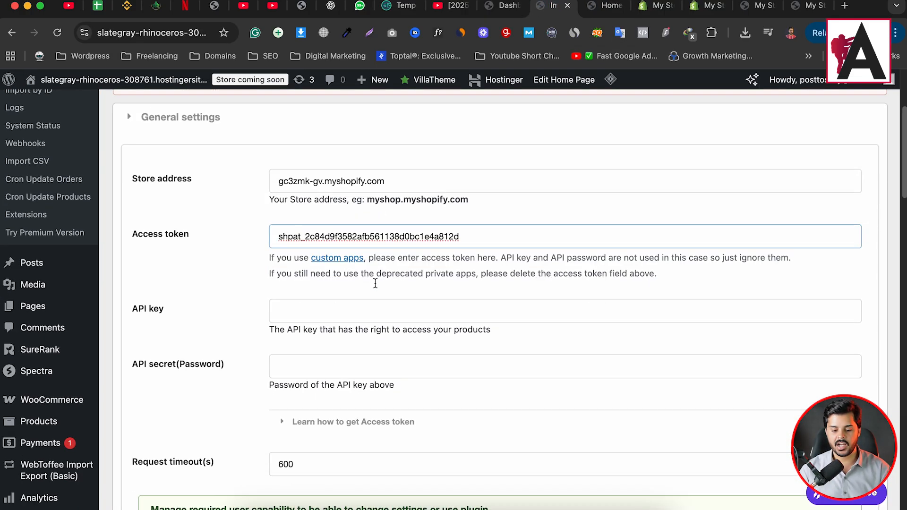
scroll(376, 284, down, 1)
scroll(321, 293, down, 1)
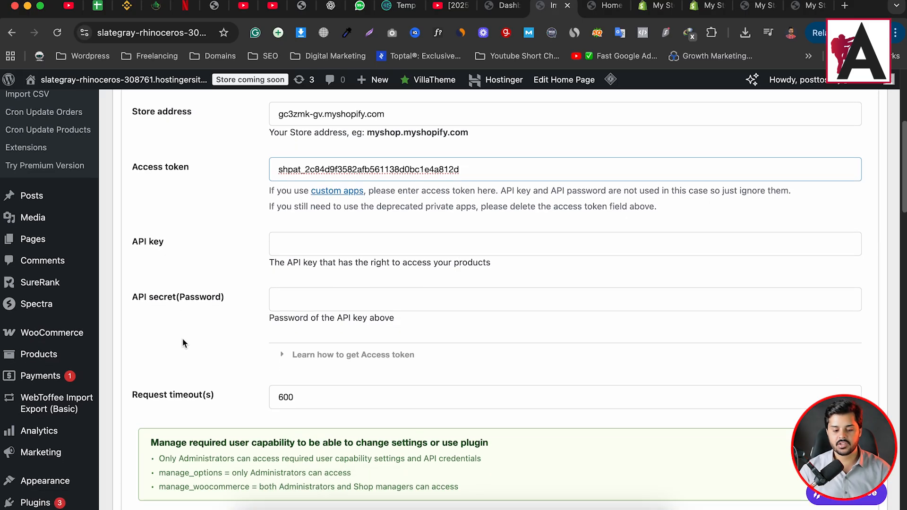
scroll(277, 297, down, 1)
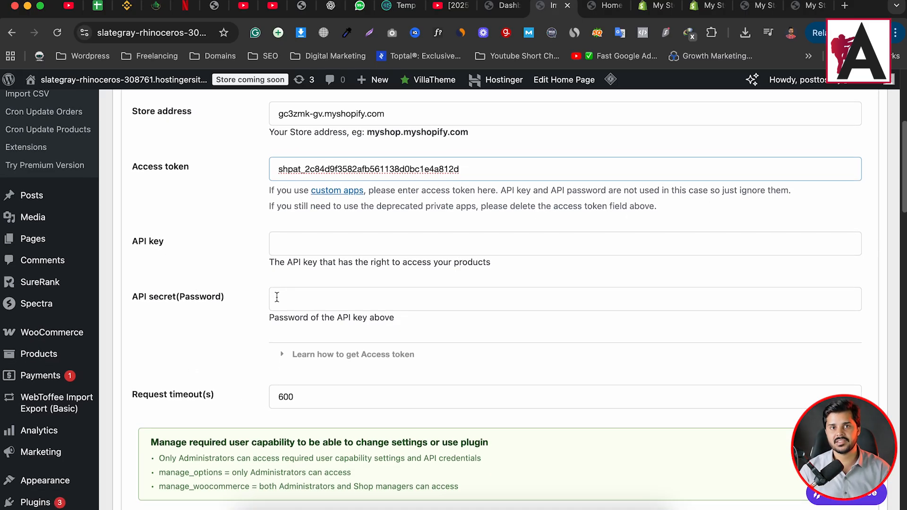
scroll(423, 283, down, 15)
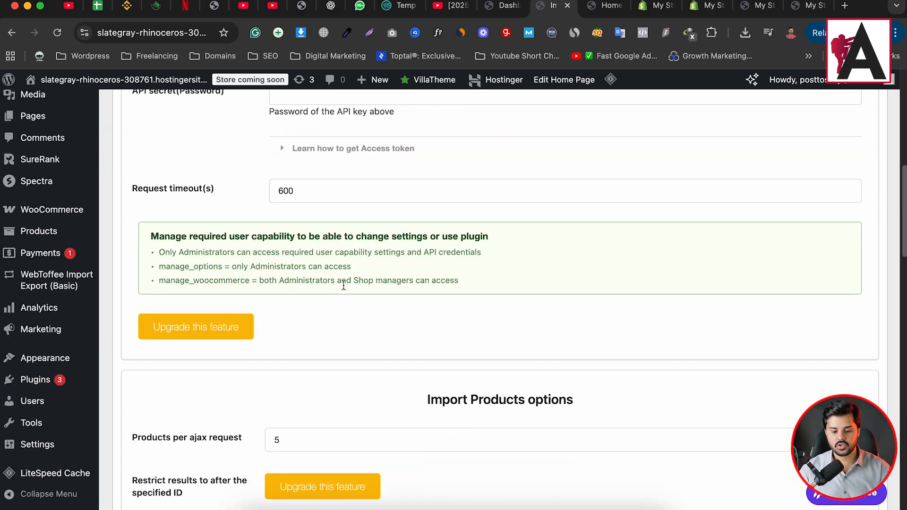
scroll(458, 352, down, 5)
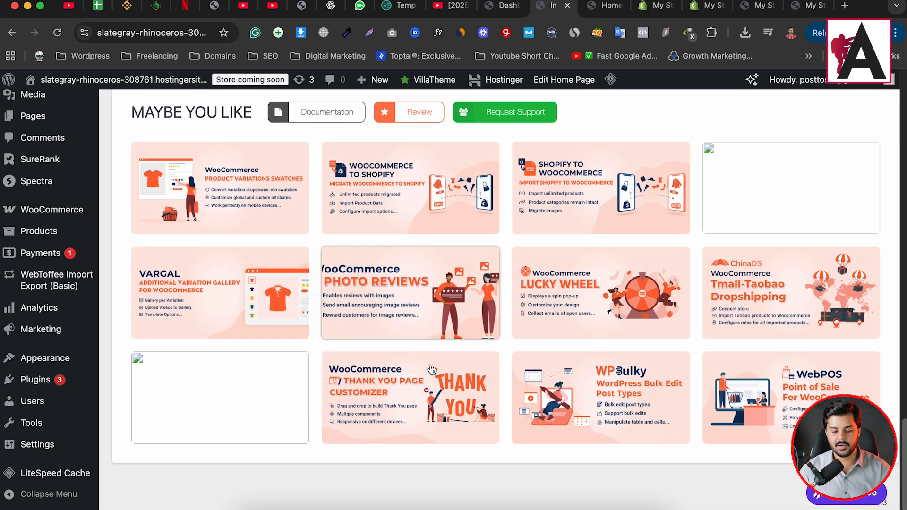
scroll(331, 283, up, 8)
scroll(236, 331, down, 5)
click(146, 424)
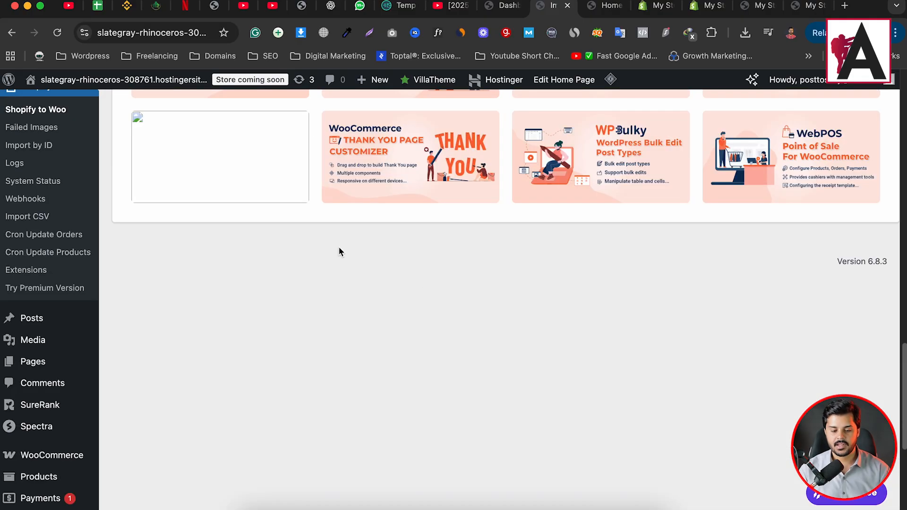
Run the import for products and product categories, and dismiss the completion dialog.
scroll(616, 305, up, 15)
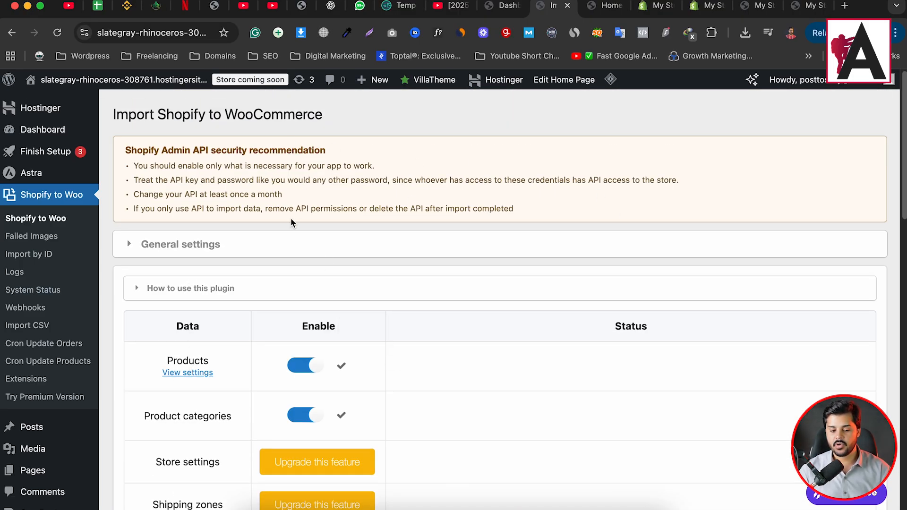
scroll(331, 307, down, 1)
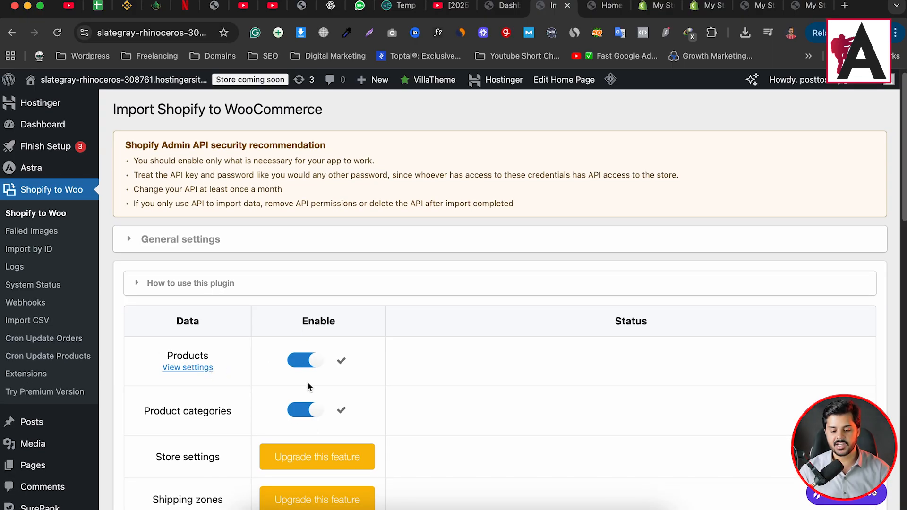
scroll(322, 350, down, 7)
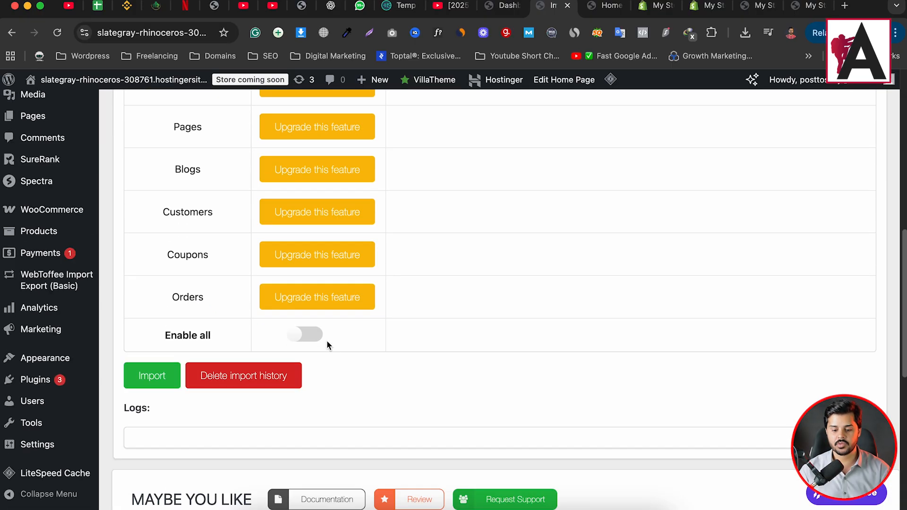
click(152, 377)
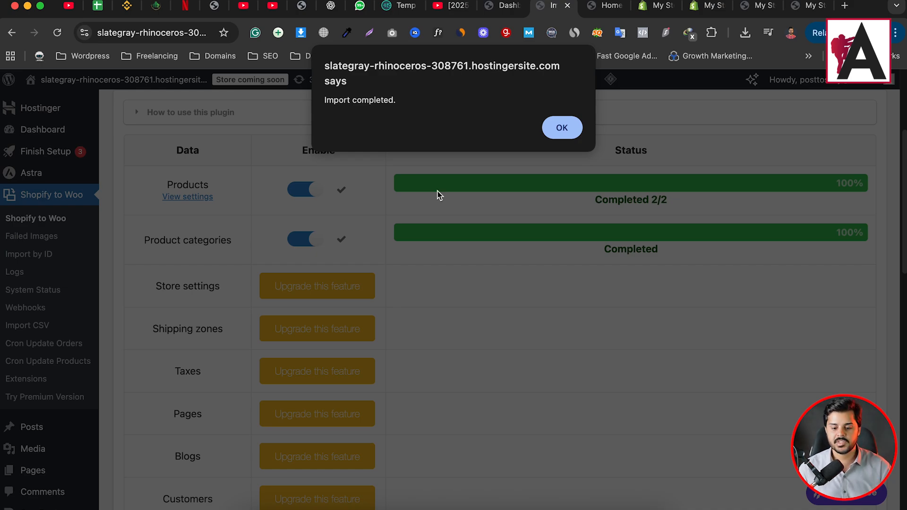
drag(325, 97, 415, 101)
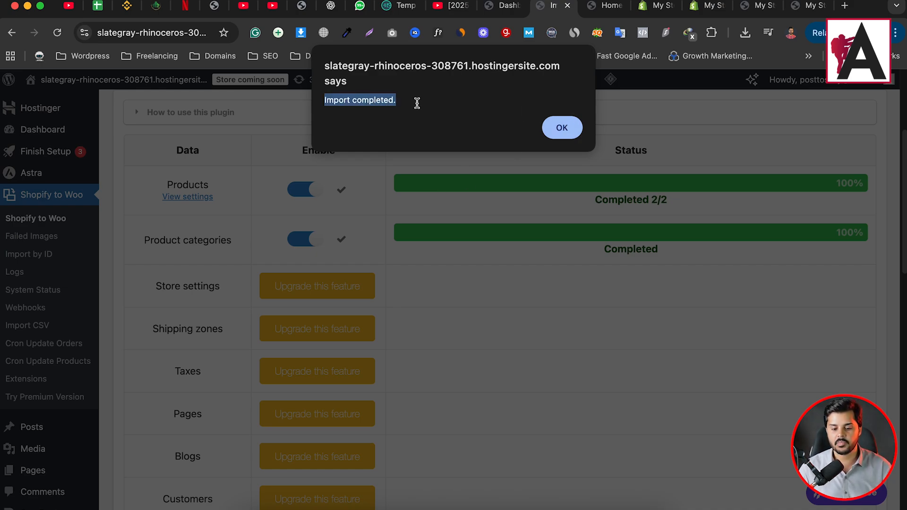
click(562, 127)
Open the WooCommerce list of all products and view the store page of the imported shoes Nike product.
scroll(61, 187, up, 3)
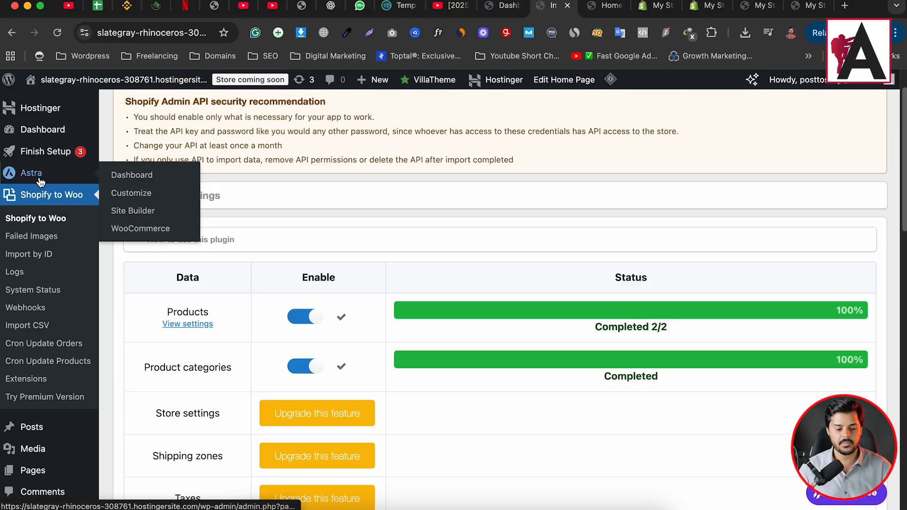
scroll(57, 283, down, 5)
mouse_move(42, 333)
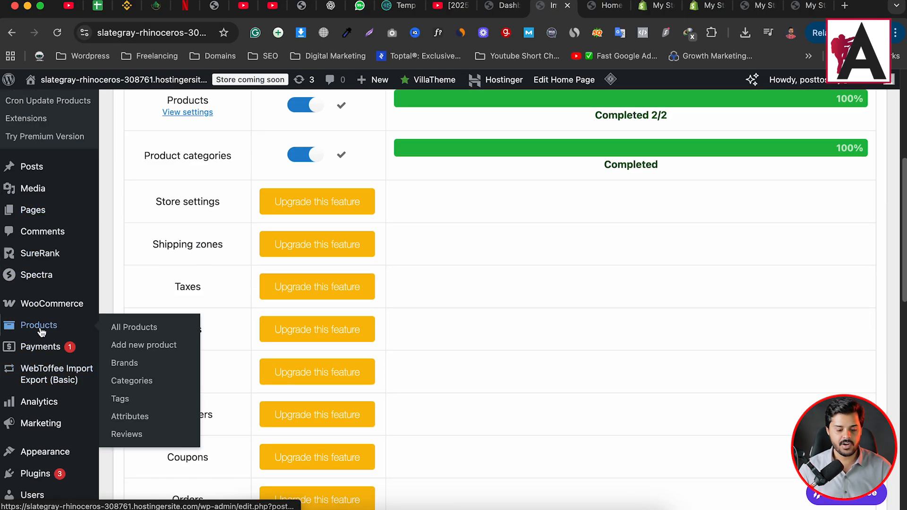
click(123, 326)
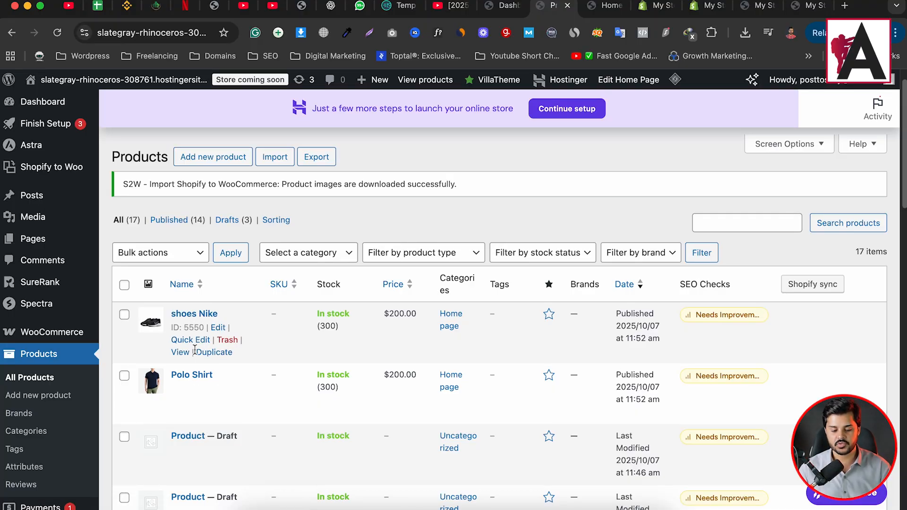
click(180, 352)
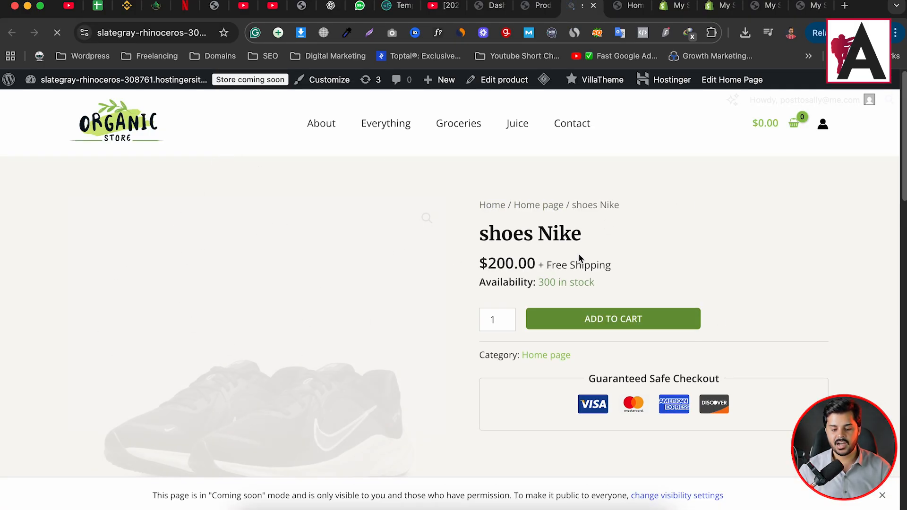
Look over the shoes Nike store page, showing its third gallery image, the price and the stock availability.
scroll(193, 314, down, 5)
click(307, 363)
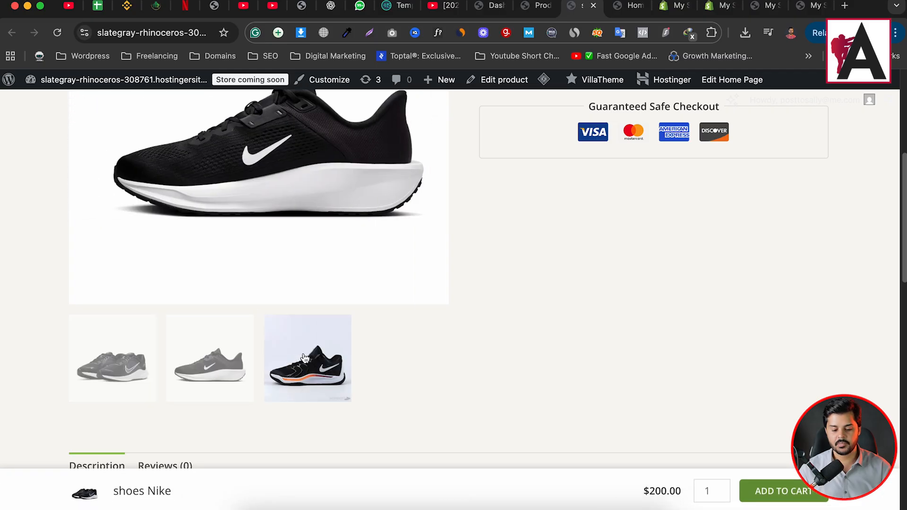
scroll(590, 199, up, 2)
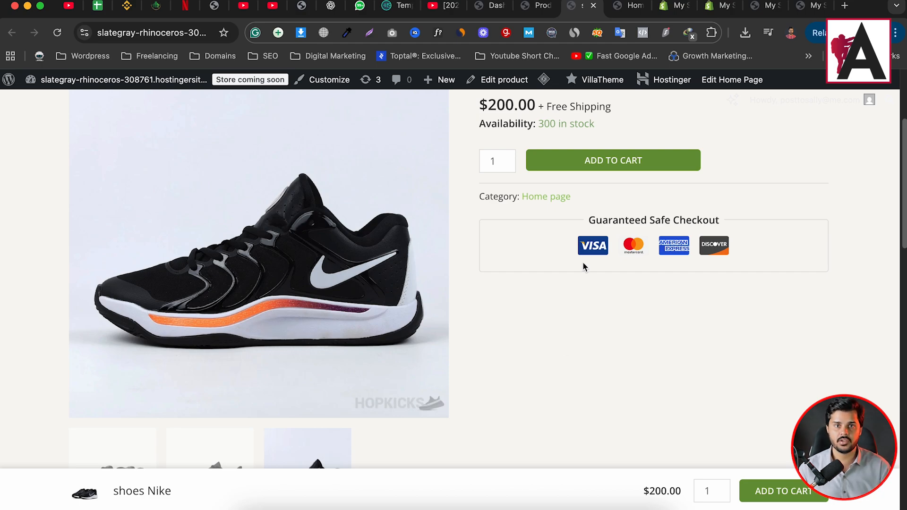
scroll(583, 264, up, 3)
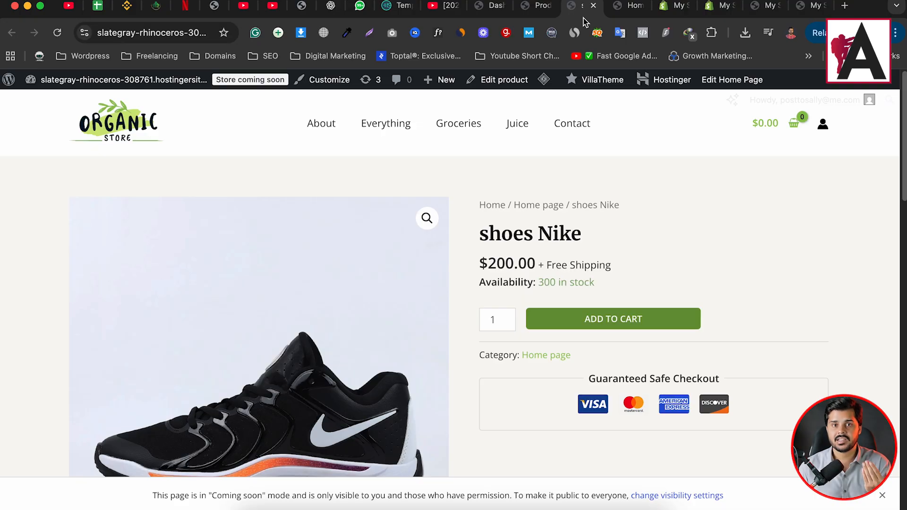
Switch to the Shopify admin, open the customer list and export the customers.
click(712, 6)
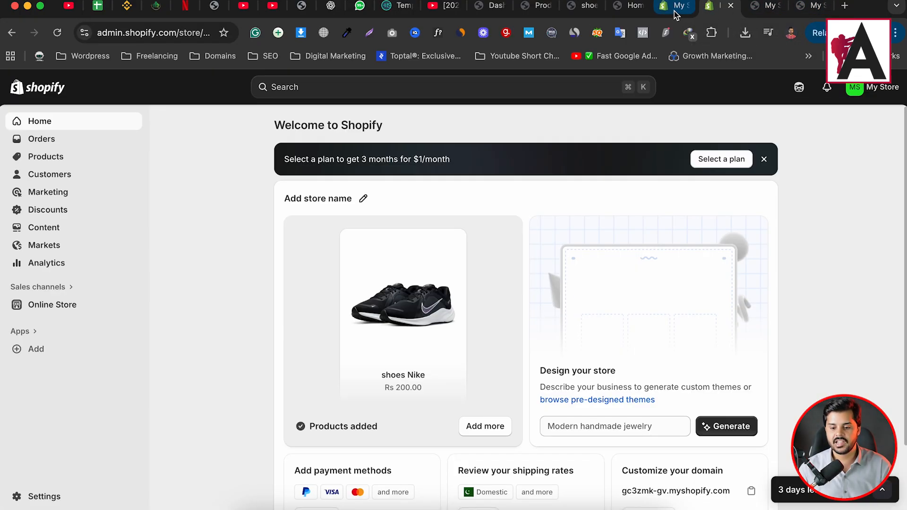
click(59, 174)
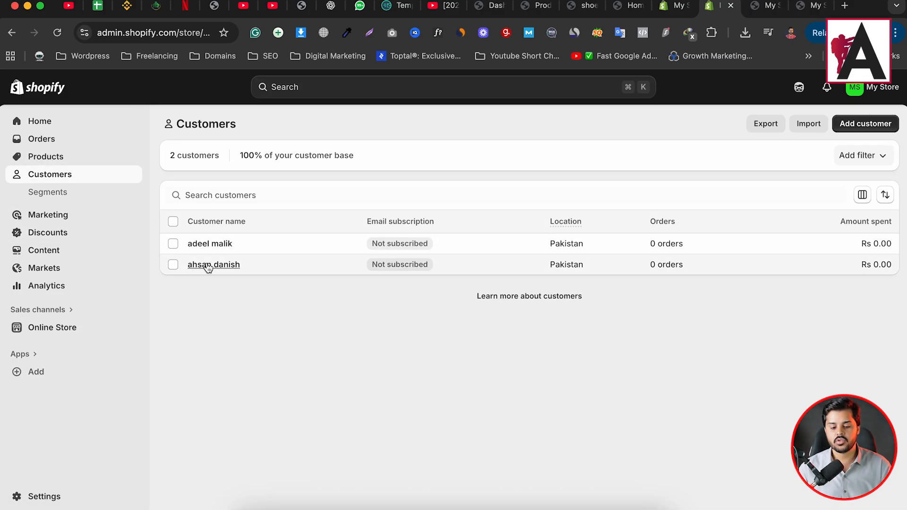
click(762, 126)
click(596, 422)
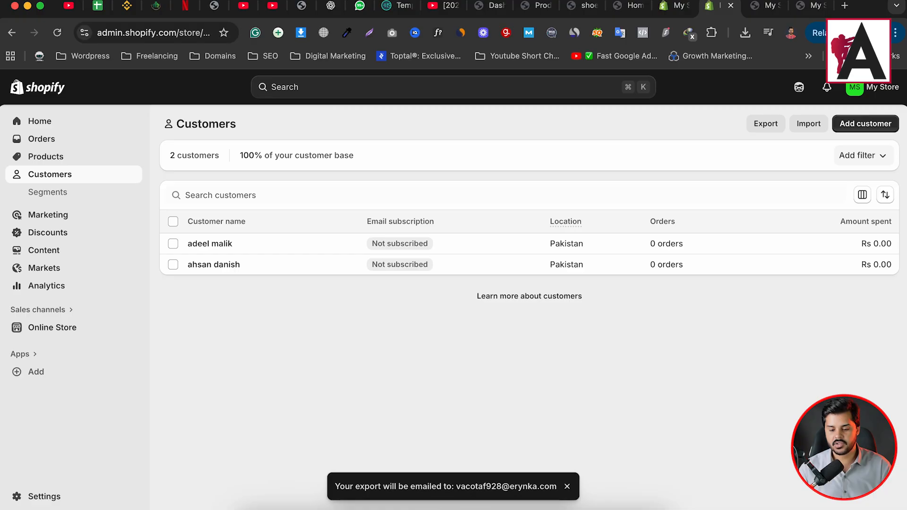
Switch to the WordPress admin, find Import and export users and customers among the installed plugins, and open its import page.
click(543, 6)
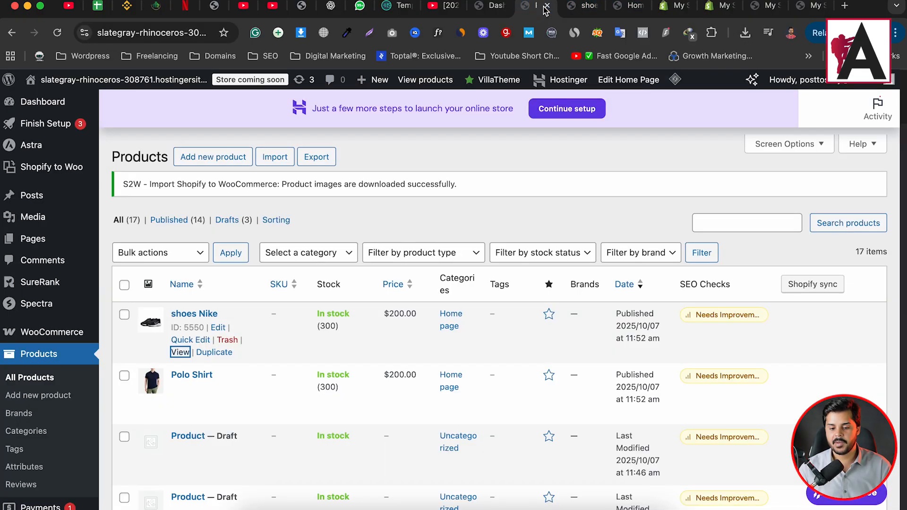
scroll(59, 389, down, 5)
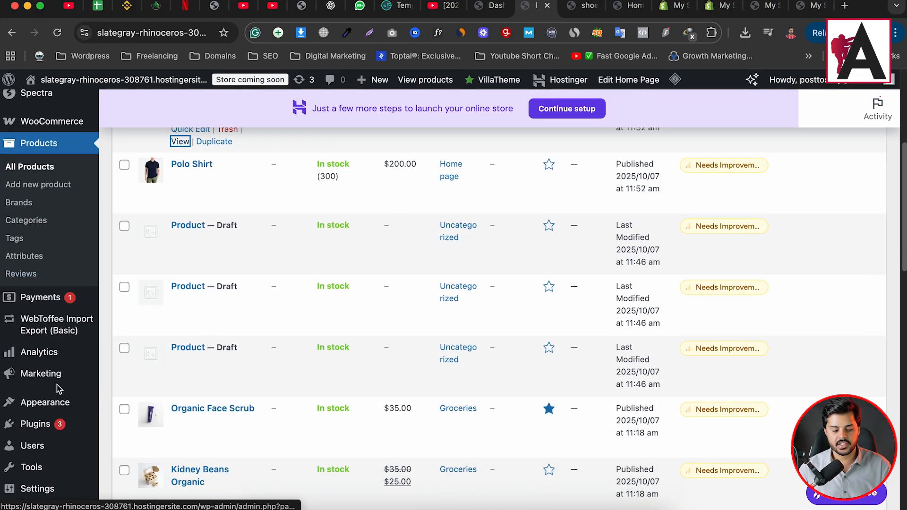
mouse_move(56, 326)
scroll(54, 400, down, 1)
mouse_move(53, 400)
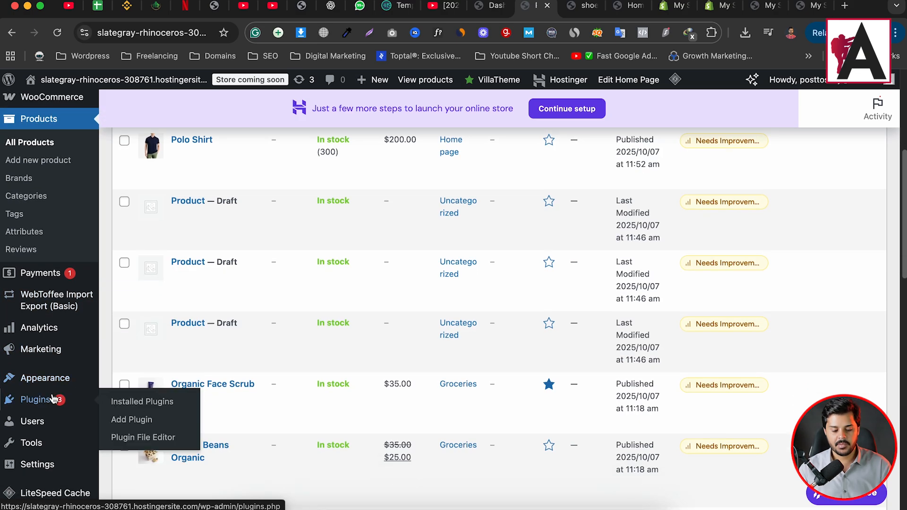
click(167, 399)
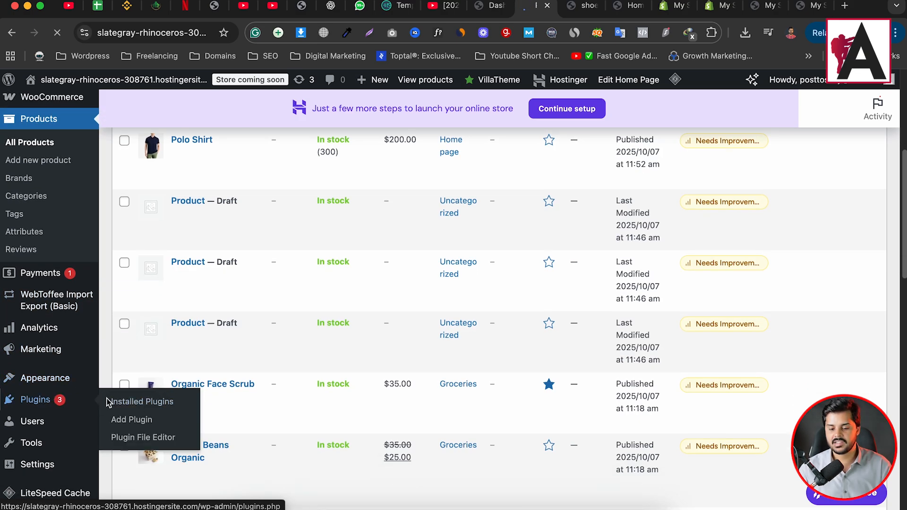
scroll(251, 342, down, 9)
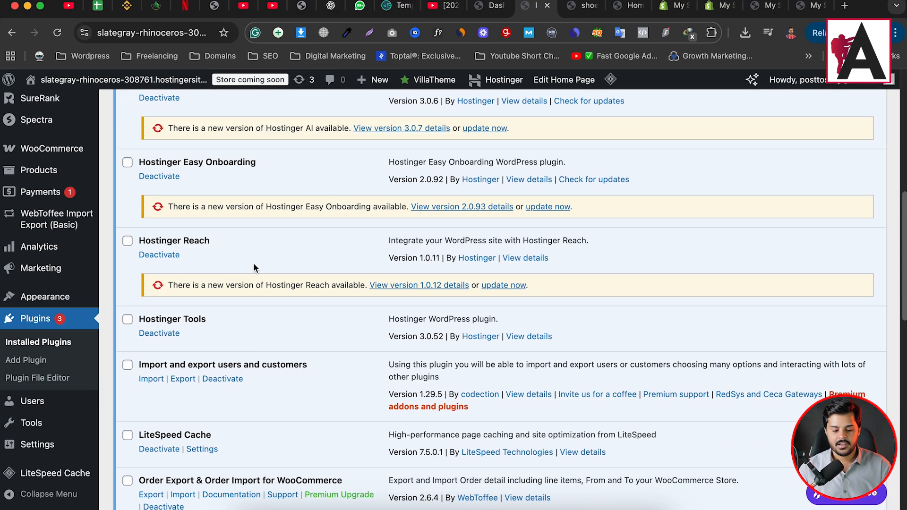
scroll(250, 265, up, 5)
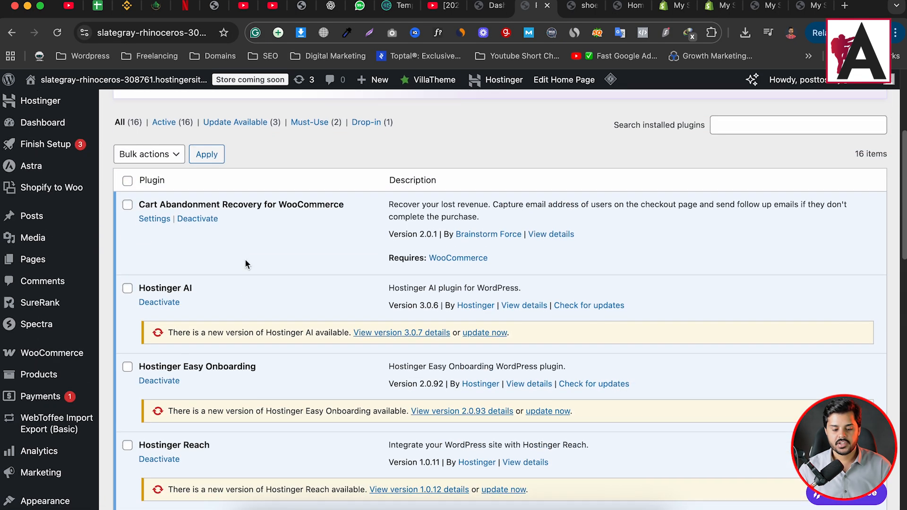
scroll(245, 263, down, 6)
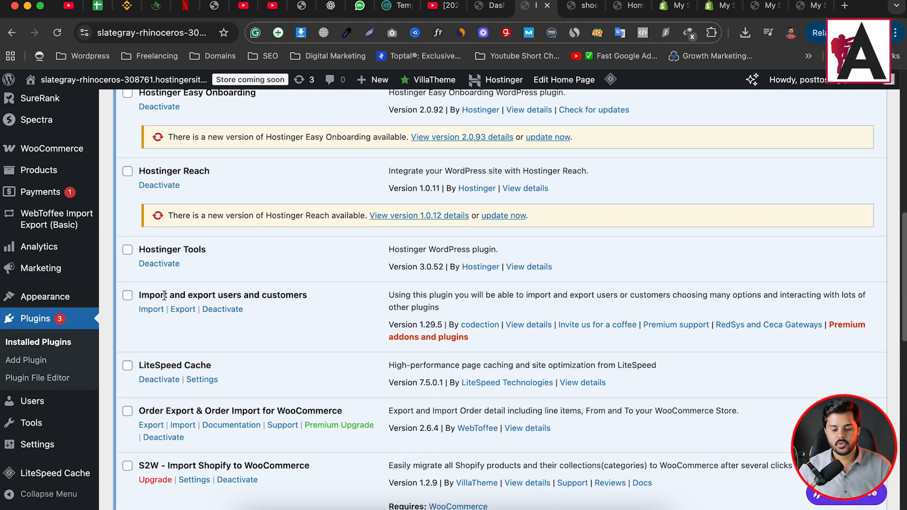
drag(165, 296, 301, 297)
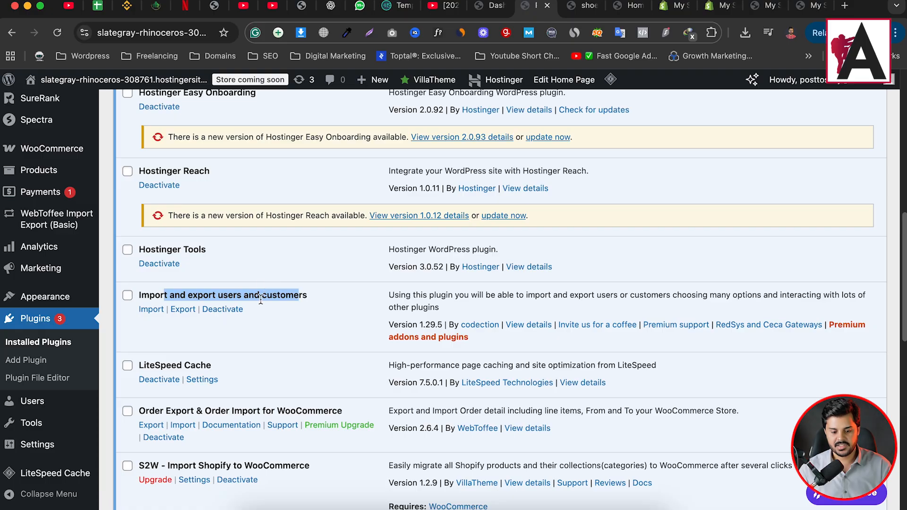
click(151, 310)
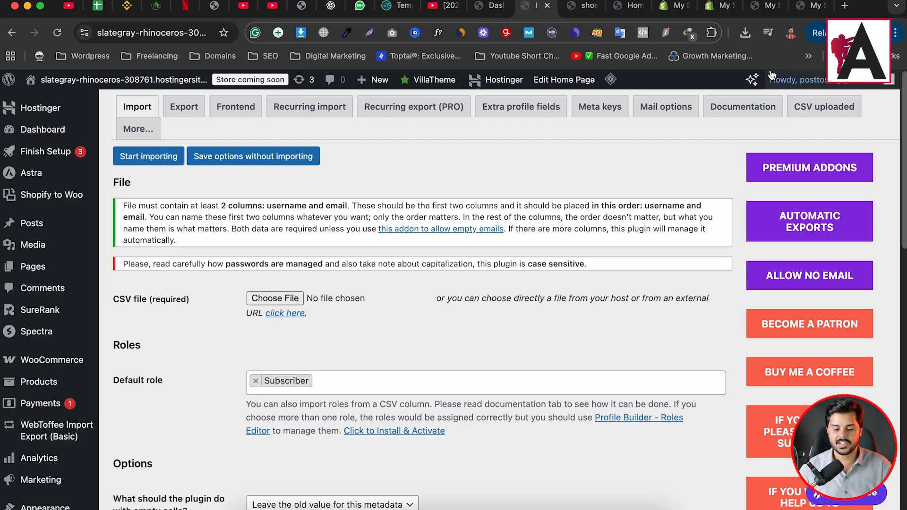
Check the recent downloads for the customer file, and export all Shopify customers again as CSV for Excel, Numbers, or other spreadsheet programs.
click(748, 38)
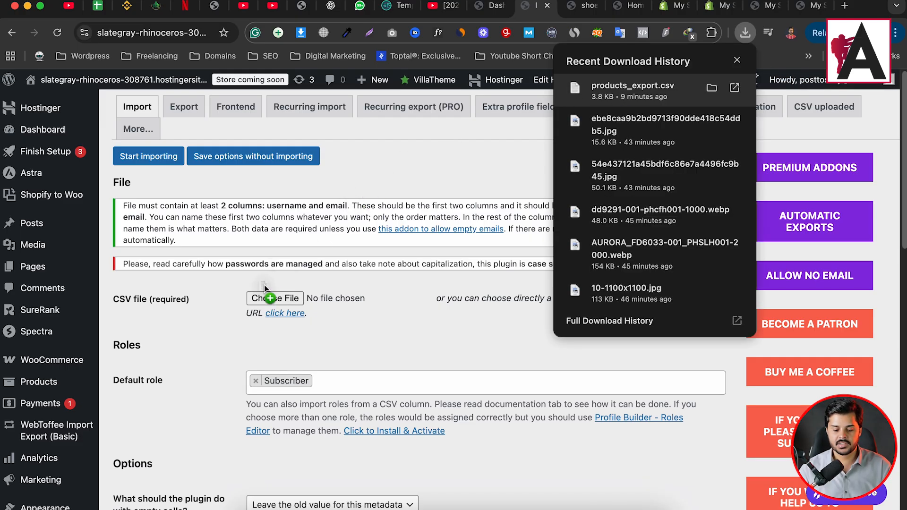
click(671, 6)
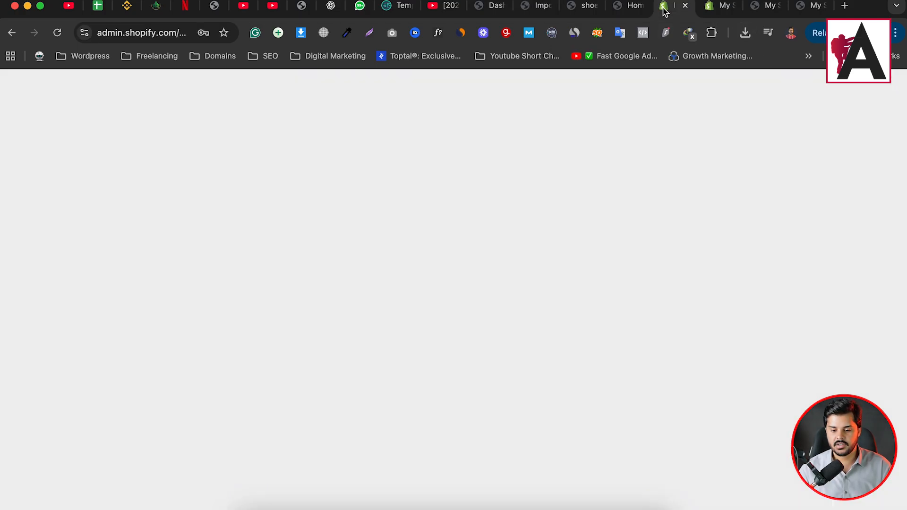
click(715, 6)
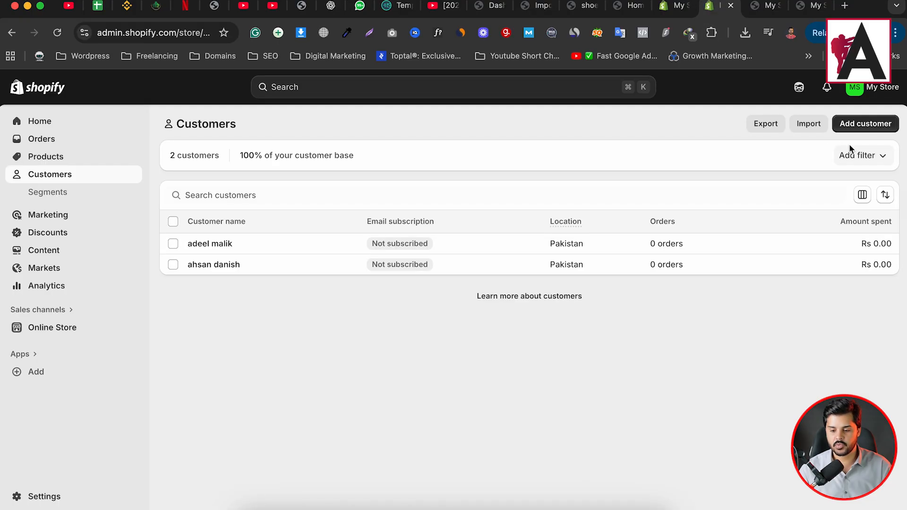
click(769, 126)
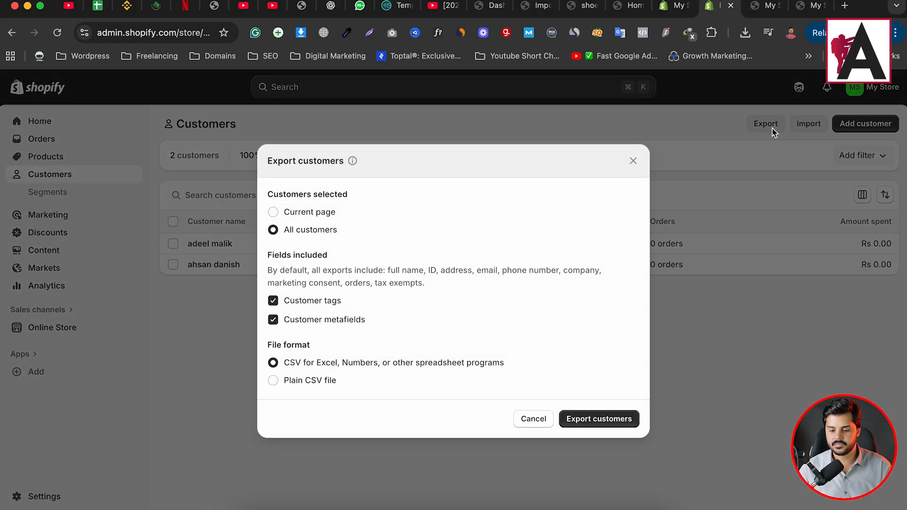
click(585, 419)
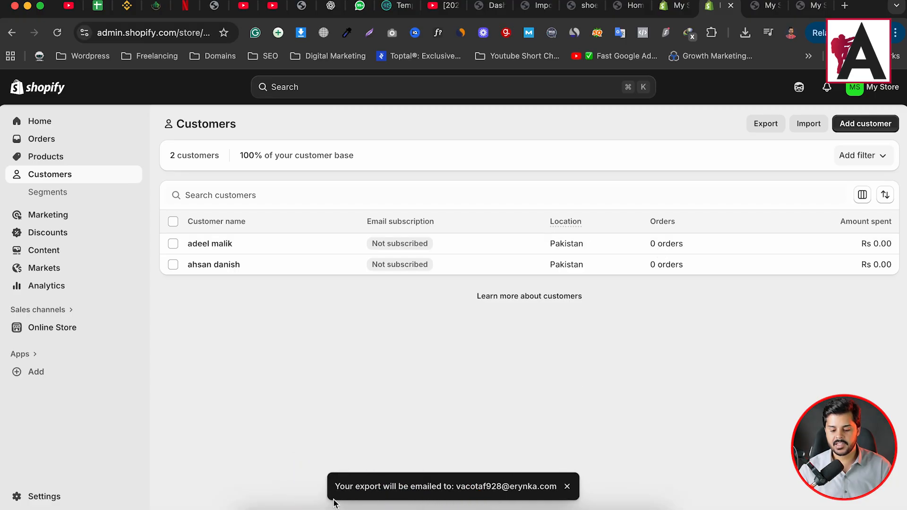
drag(336, 483, 543, 492)
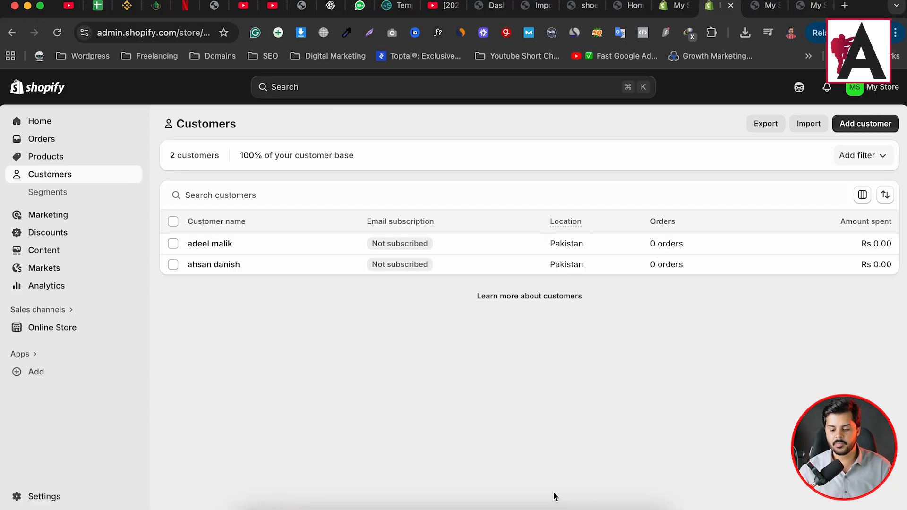
Switch to the Temp Mail inbox, open Shopify's customer export email and download customers_export.csv.
click(397, 6)
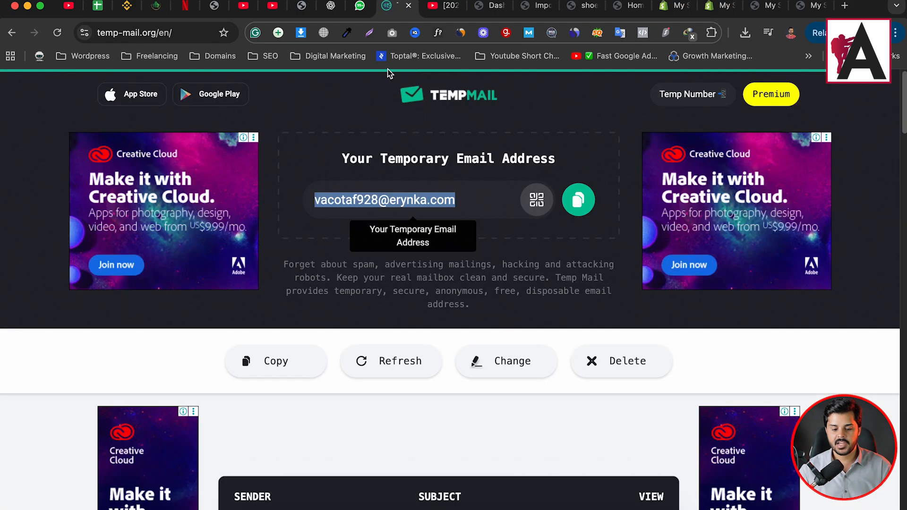
scroll(431, 334, down, 10)
scroll(431, 334, up, 3)
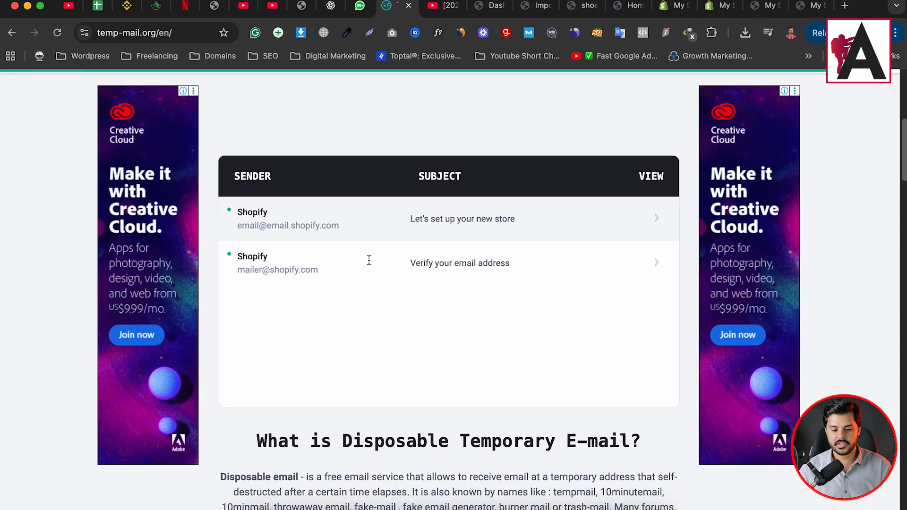
click(656, 219)
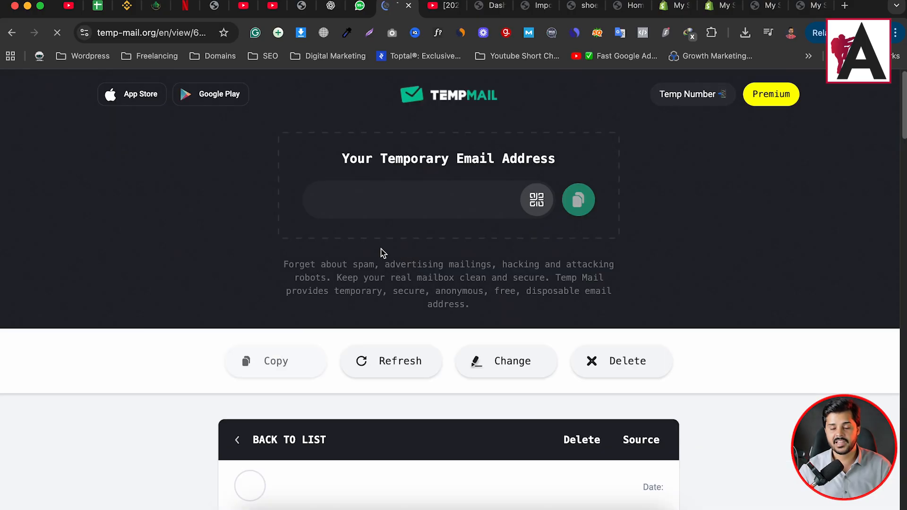
scroll(383, 253, down, 5)
scroll(383, 253, down, 2)
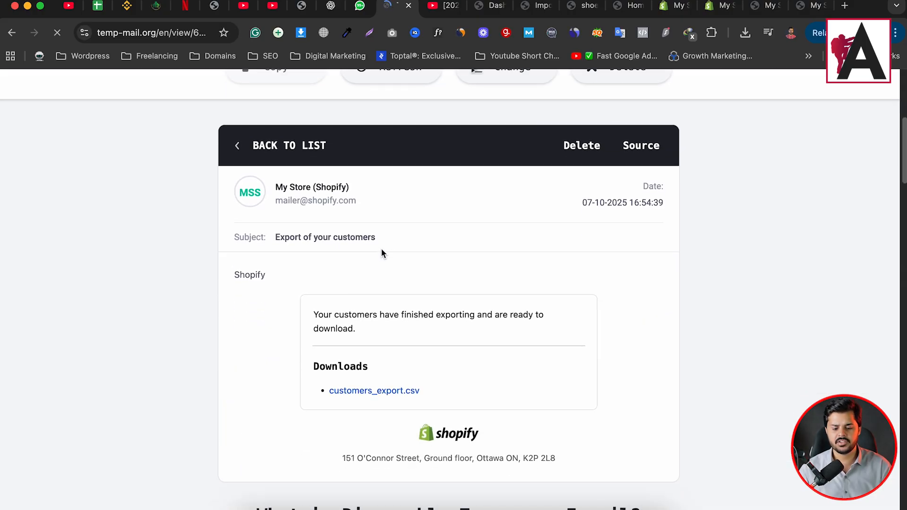
scroll(423, 255, down, 5)
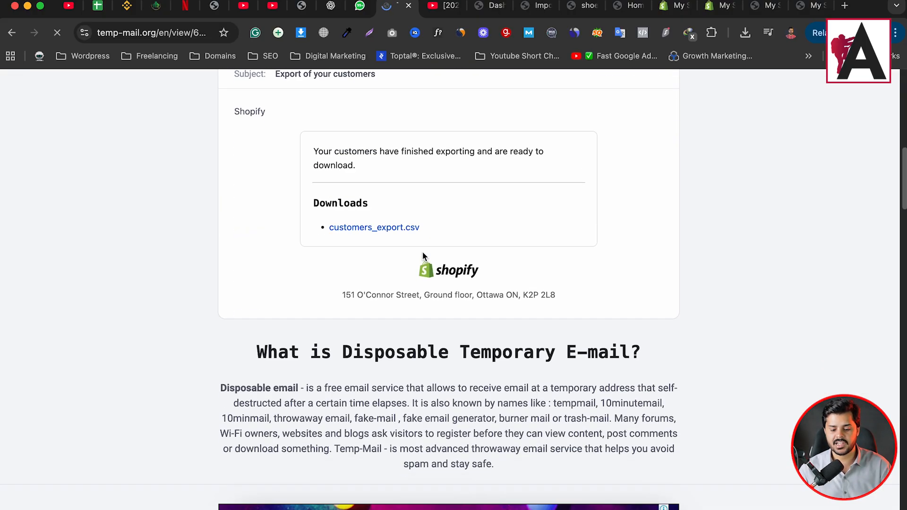
click(368, 229)
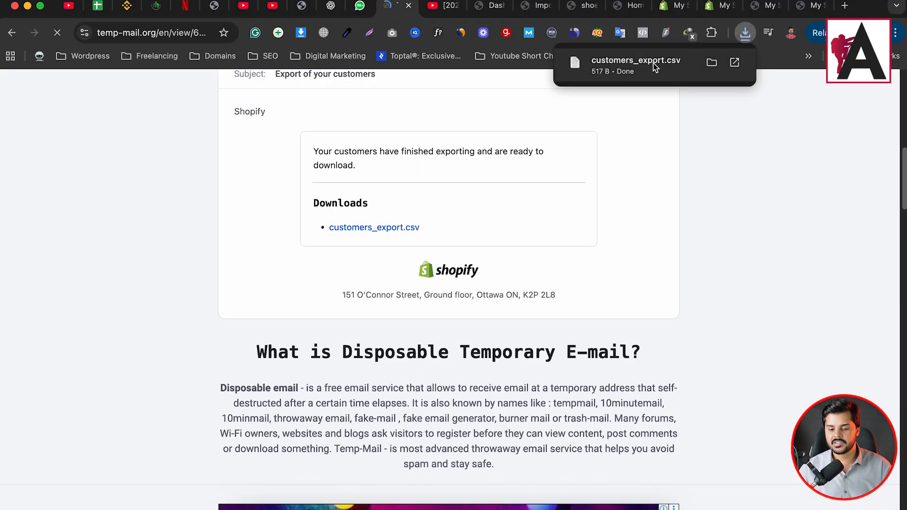
Return to the WordPress user import page and attach the downloaded customers_export.csv as the required CSV file.
click(538, 8)
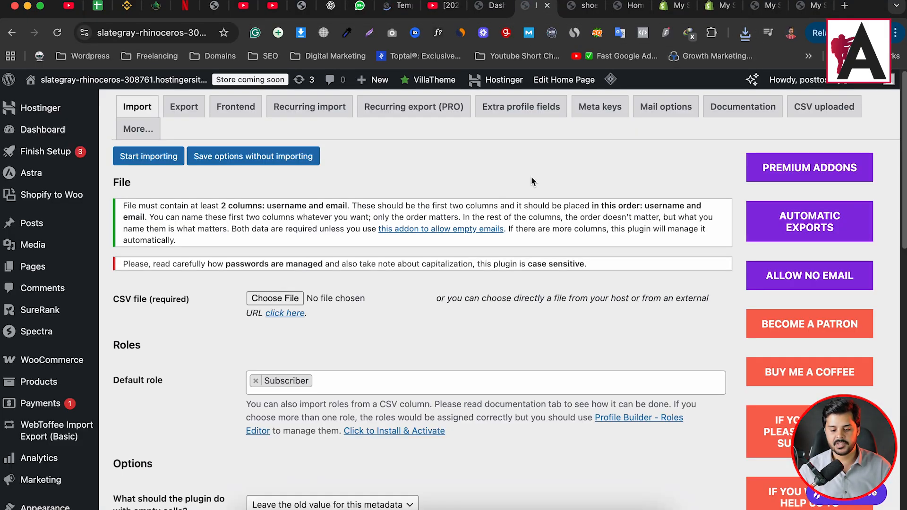
click(746, 32)
drag(631, 99, 279, 298)
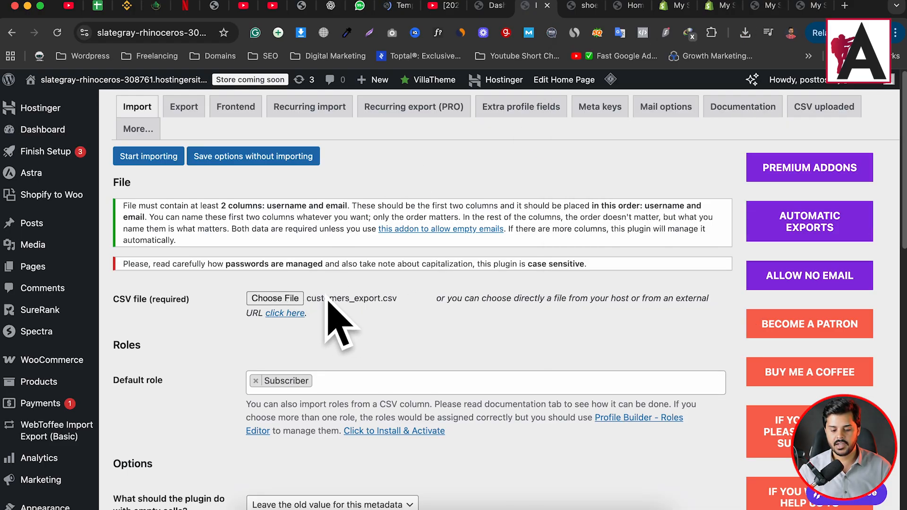
Start the customer import with the default role Subscriber and the default options, and examine the import's errors, warnings and notices.
scroll(426, 303, down, 3)
mouse_move(93, 229)
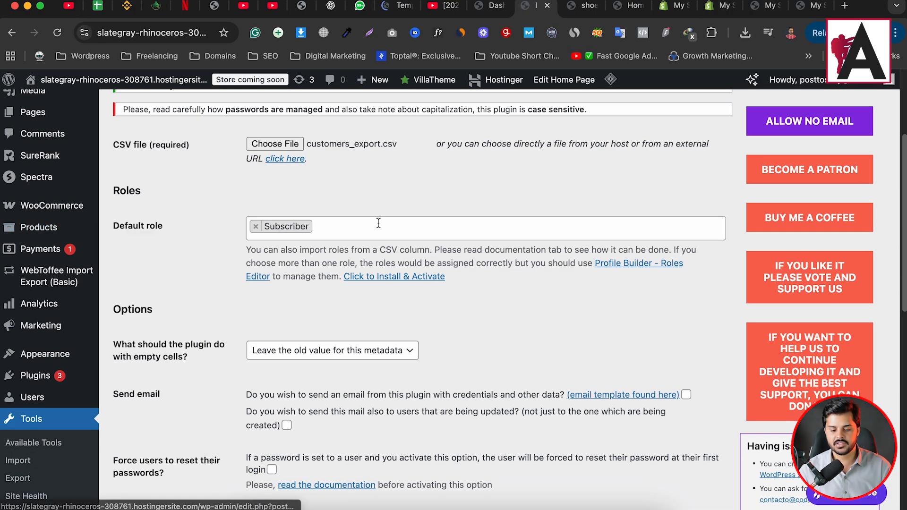
scroll(338, 232, down, 4)
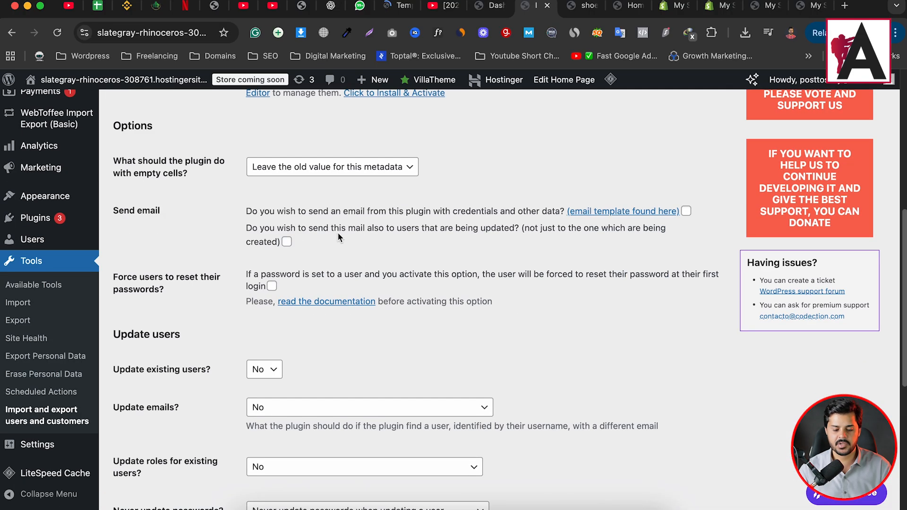
scroll(338, 237, down, 6)
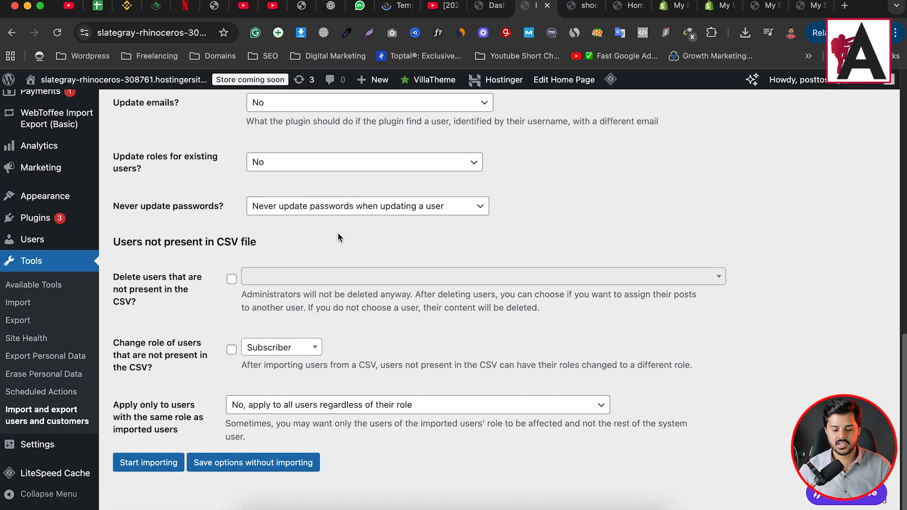
click(155, 466)
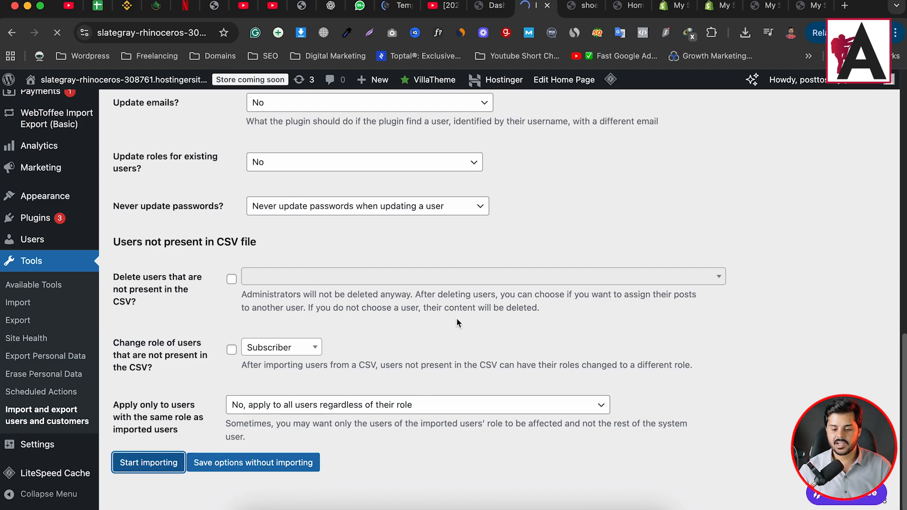
scroll(416, 324, down, 5)
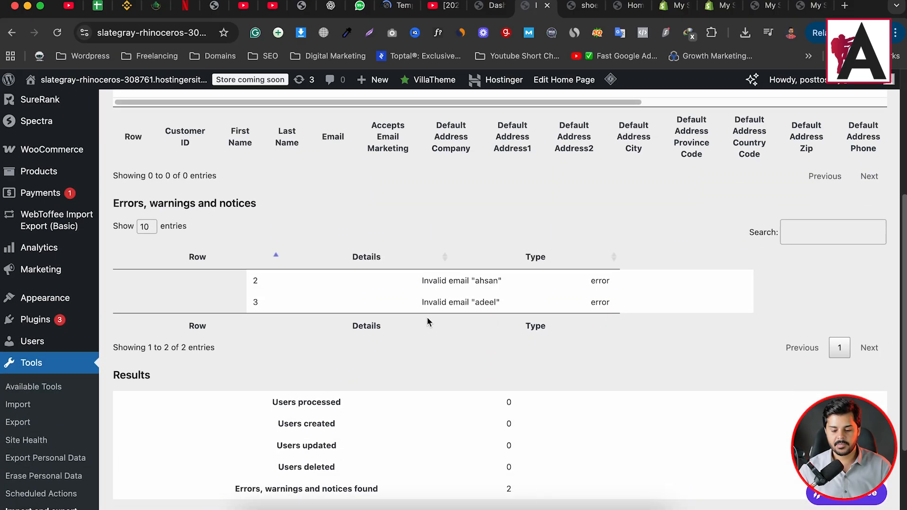
drag(421, 280, 495, 308)
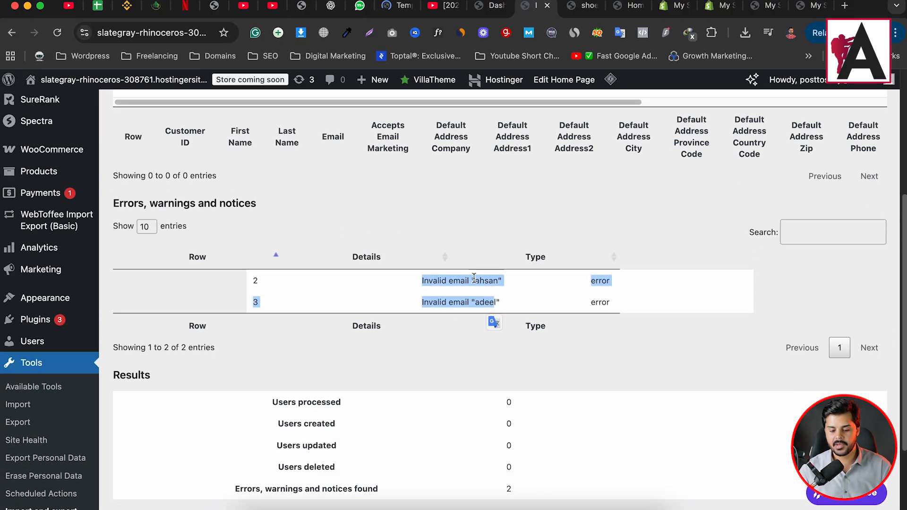
Read the error details for each failed customer row and the import's results summary.
click(616, 350)
scroll(433, 351, down, 3)
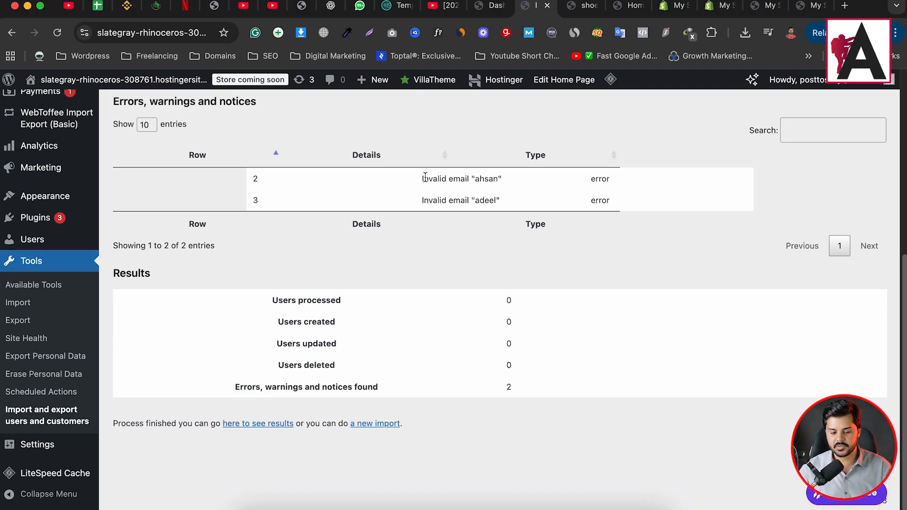
drag(419, 181, 502, 179)
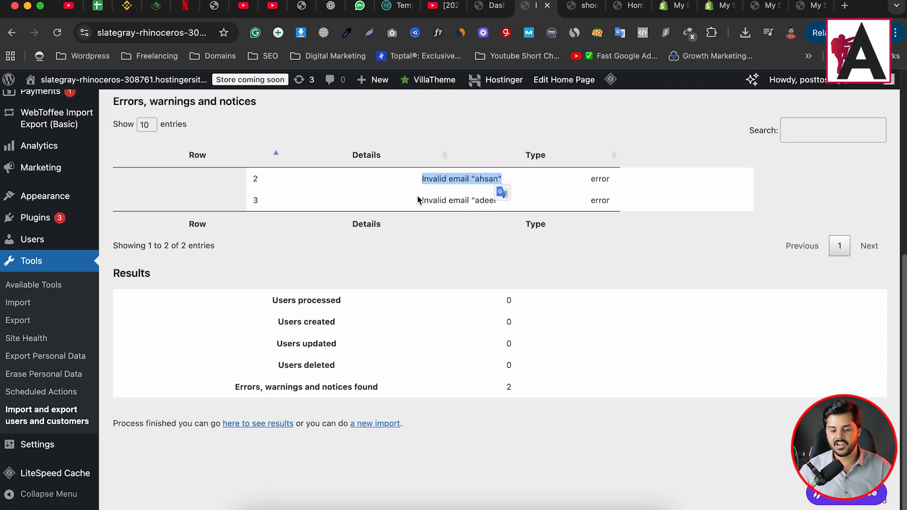
drag(405, 202, 504, 204)
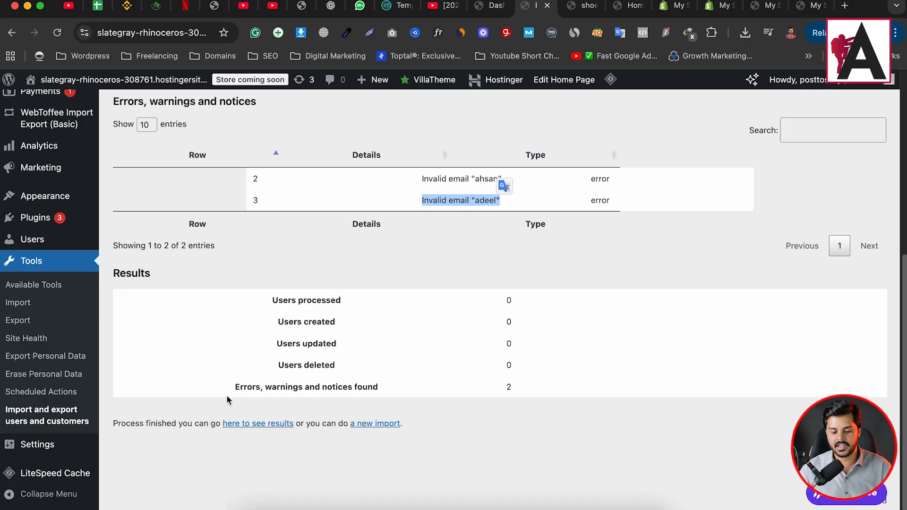
drag(233, 393, 392, 393)
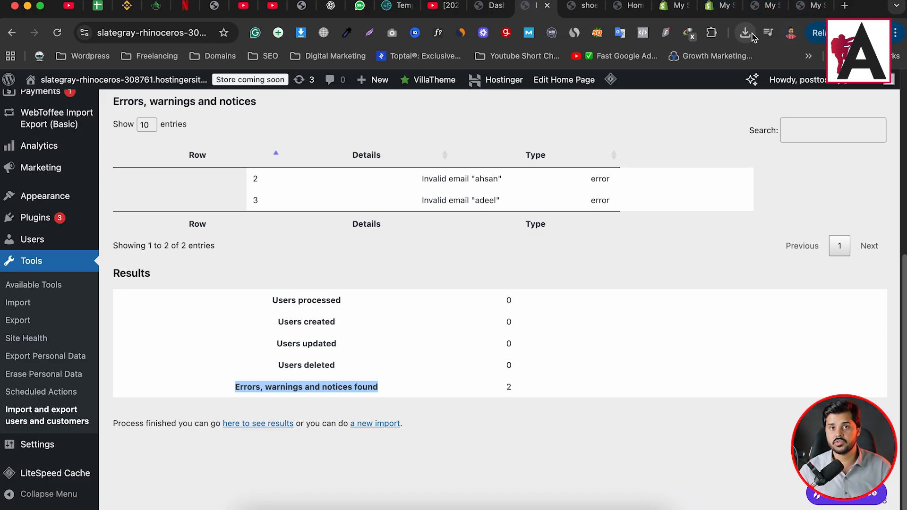
Search the web for Google Sheets in a new tab, open it and create a blank spreadsheet.
click(846, 6)
text(go)
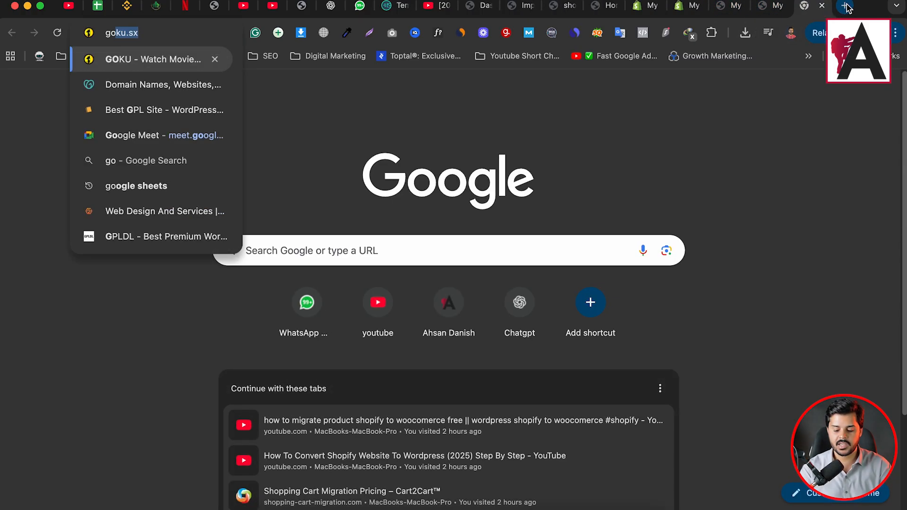
text(ogle sheet)
key(Return)
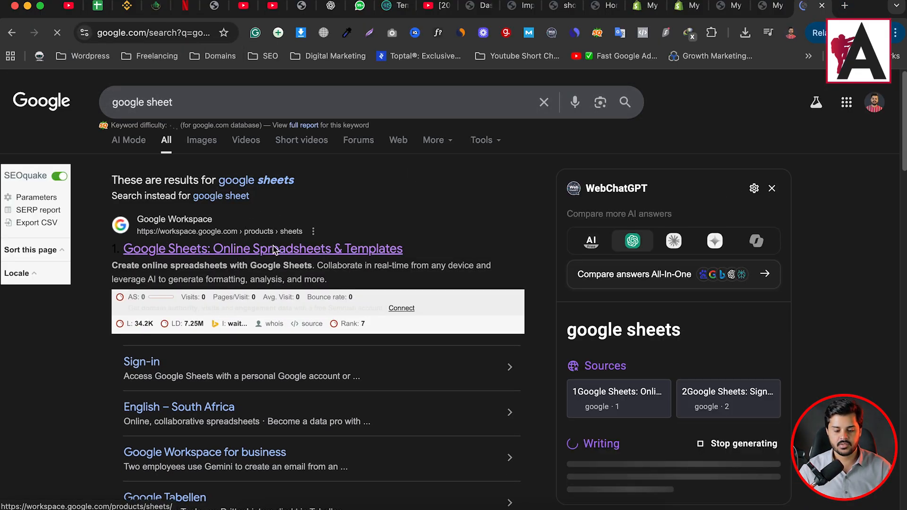
click(274, 249)
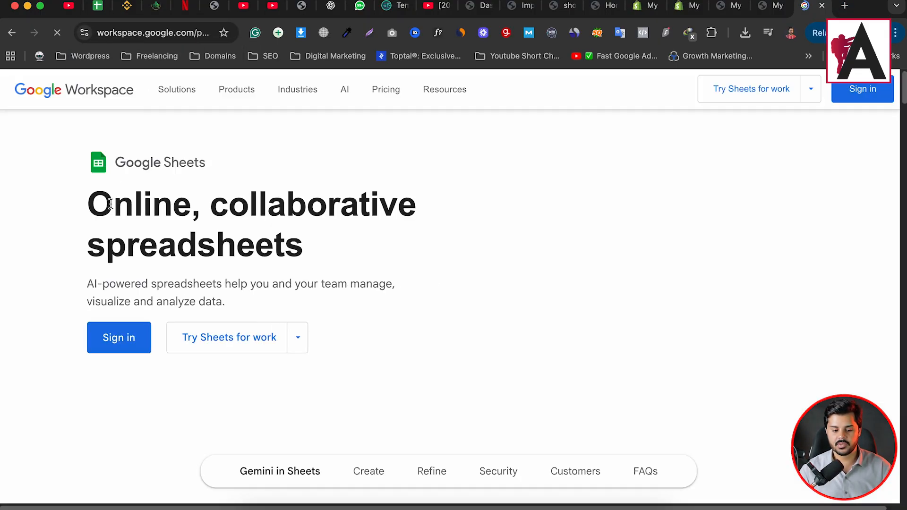
click(111, 348)
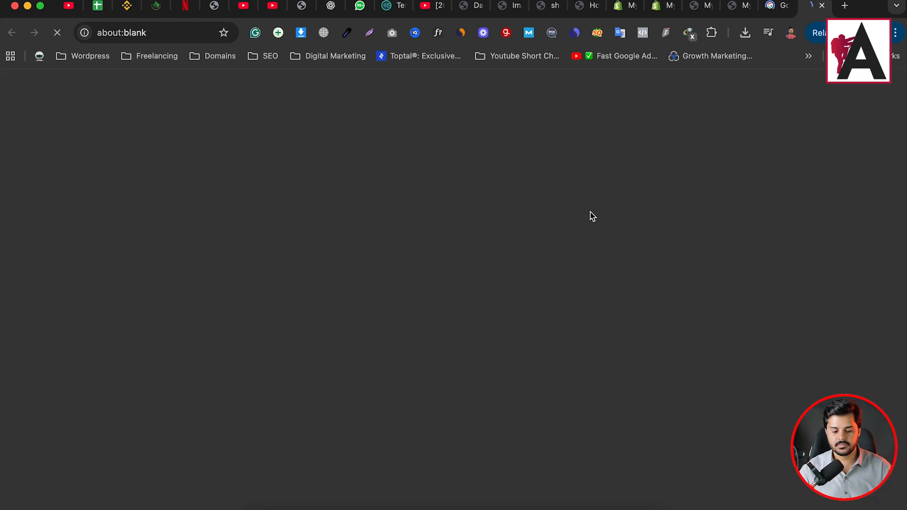
click(775, 6)
key(super+w)
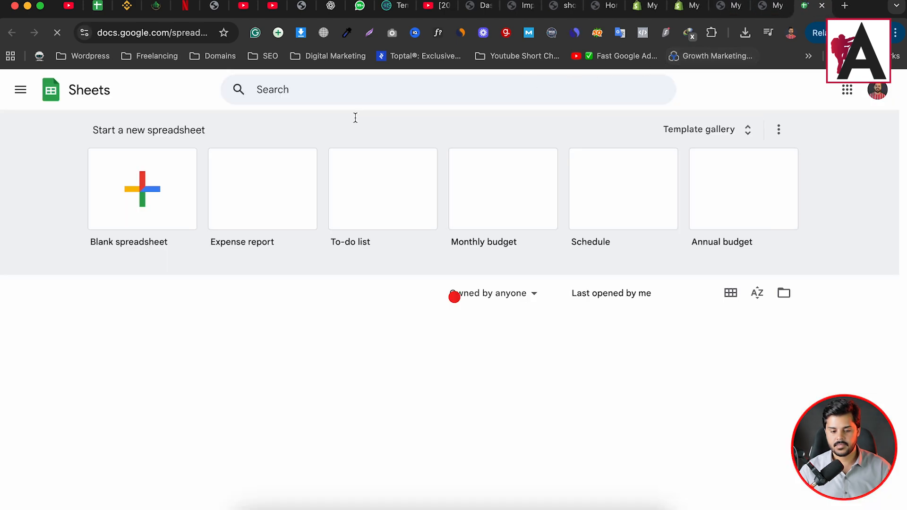
click(182, 214)
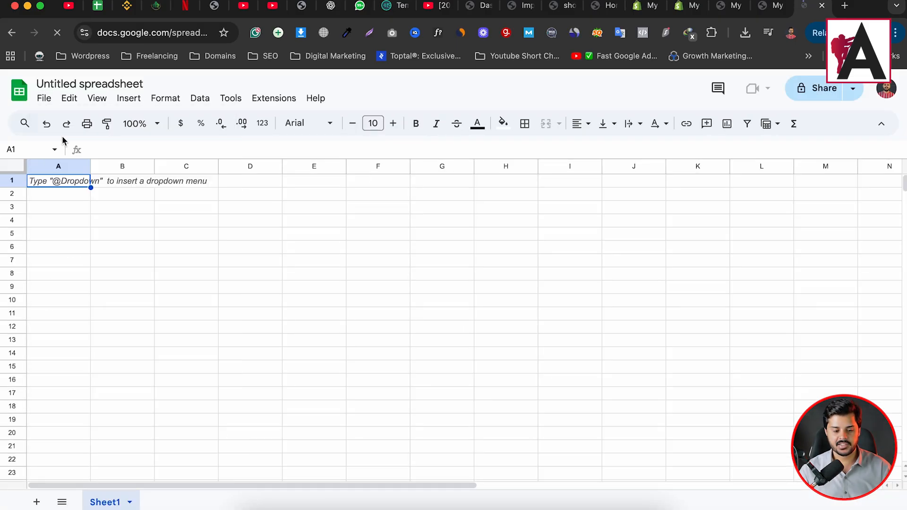
Import customers_export.csv from Downloads into the sheet, using Replace spreadsheet and automatic separator detection.
click(44, 98)
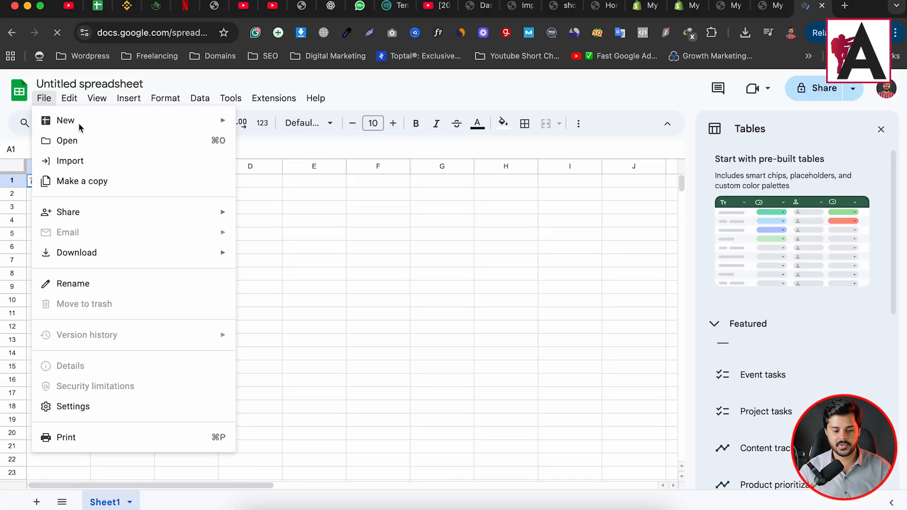
click(98, 163)
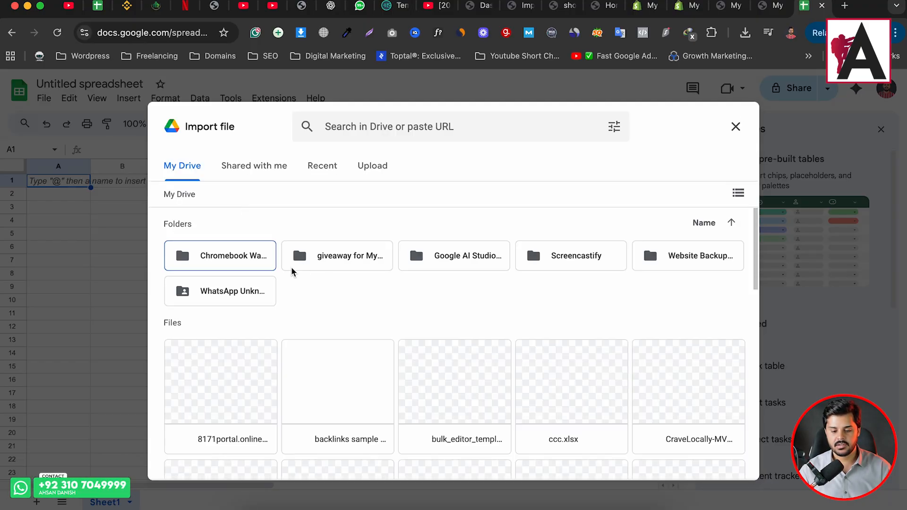
click(370, 171)
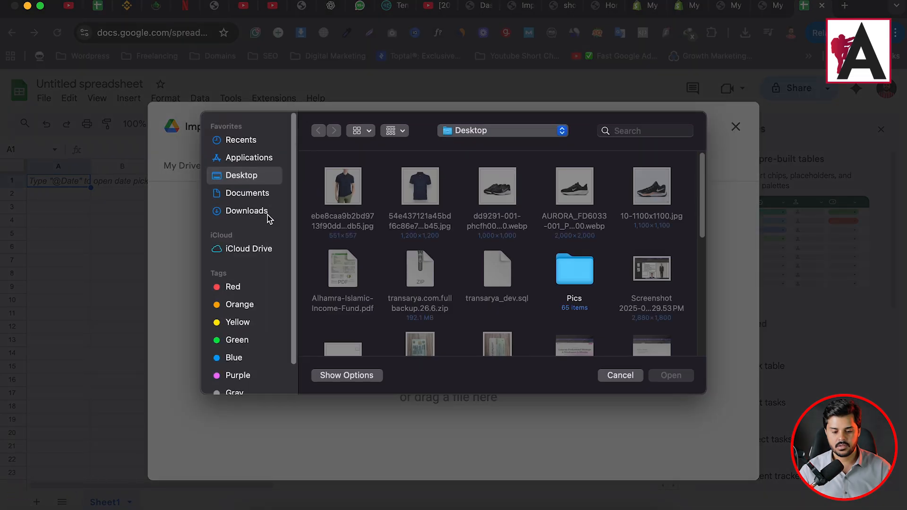
click(245, 211)
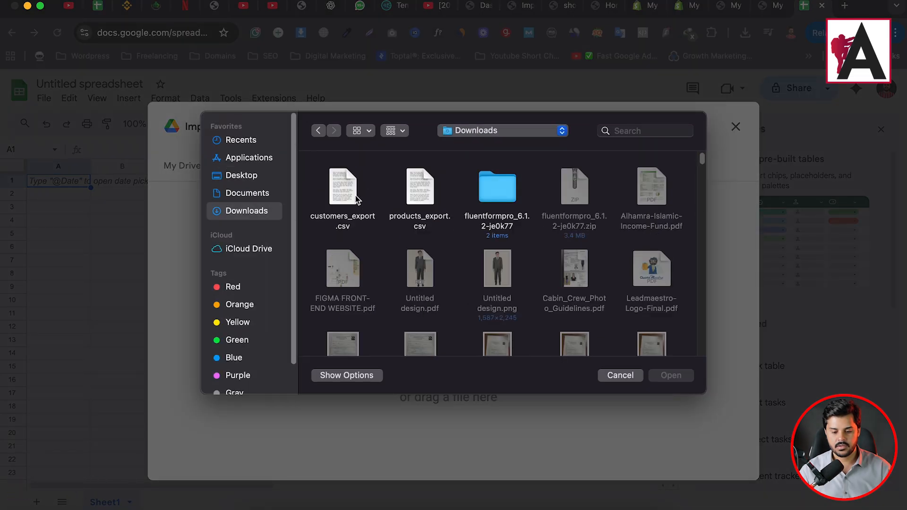
double_click(356, 200)
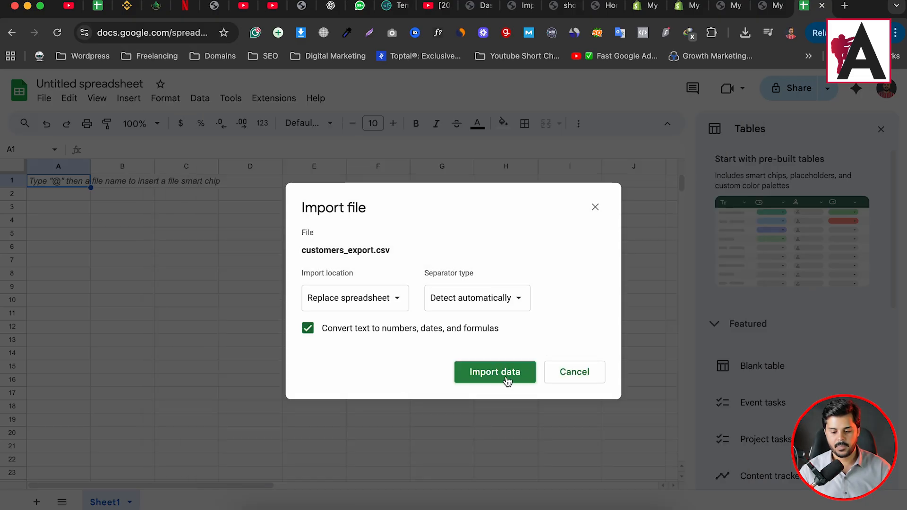
click(507, 378)
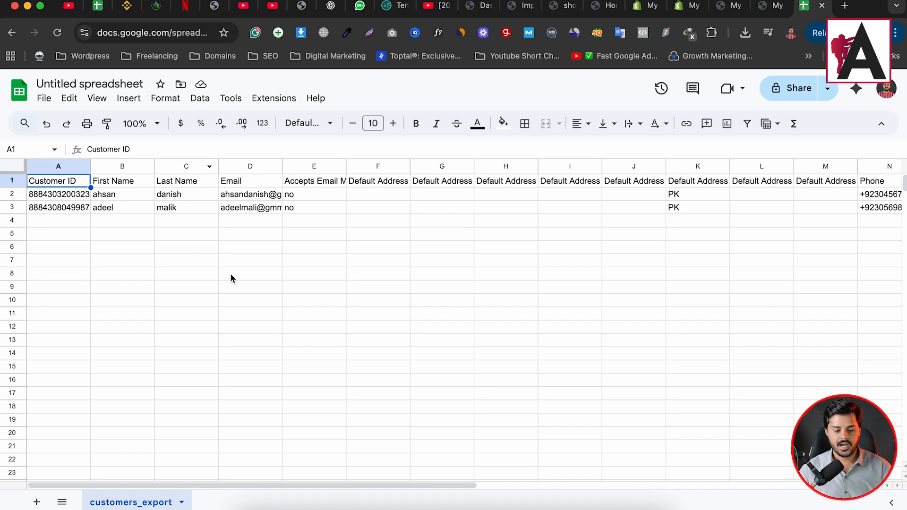
Reorder the customer columns so First Name comes first and Email second, and rename the First Name header to username.
click(317, 276)
click(61, 184)
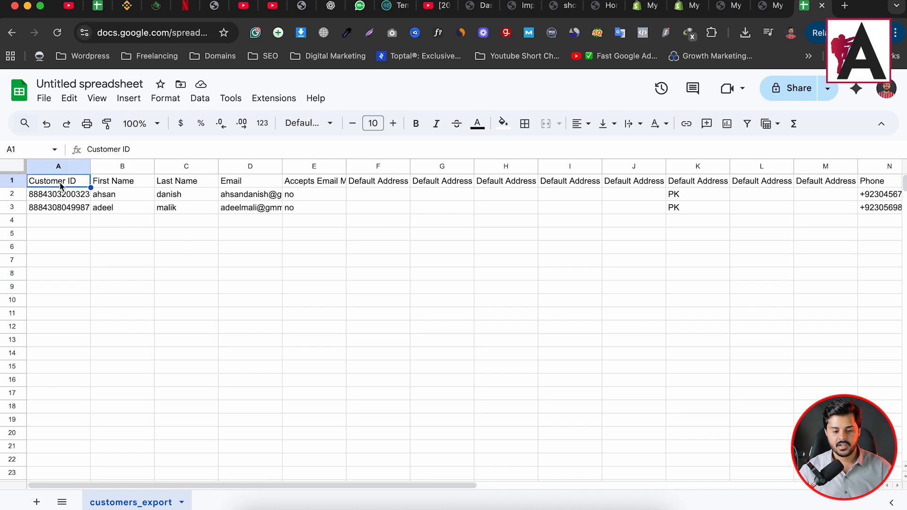
double_click(61, 182)
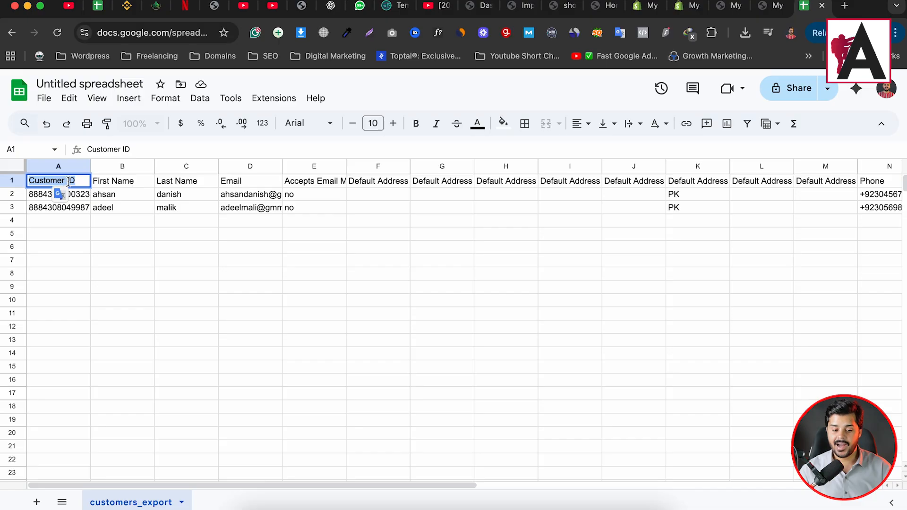
click(272, 236)
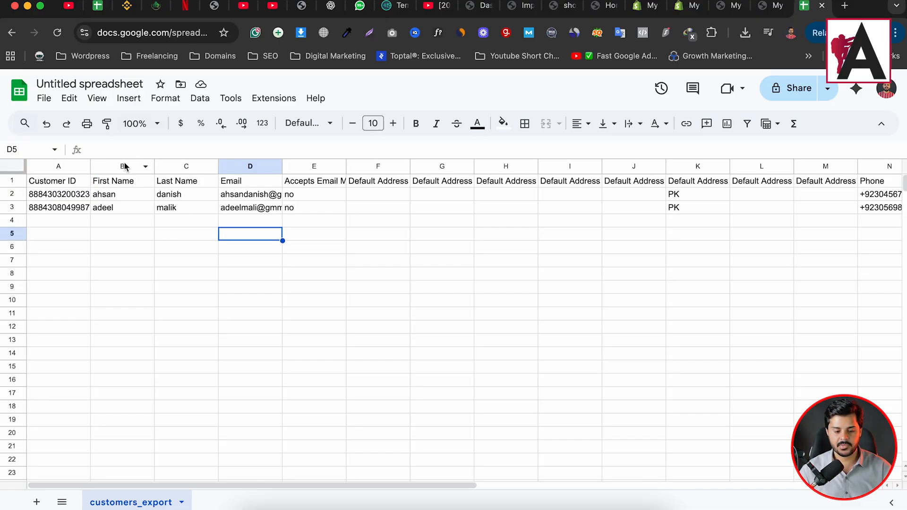
click(125, 166)
drag(124, 167, 49, 174)
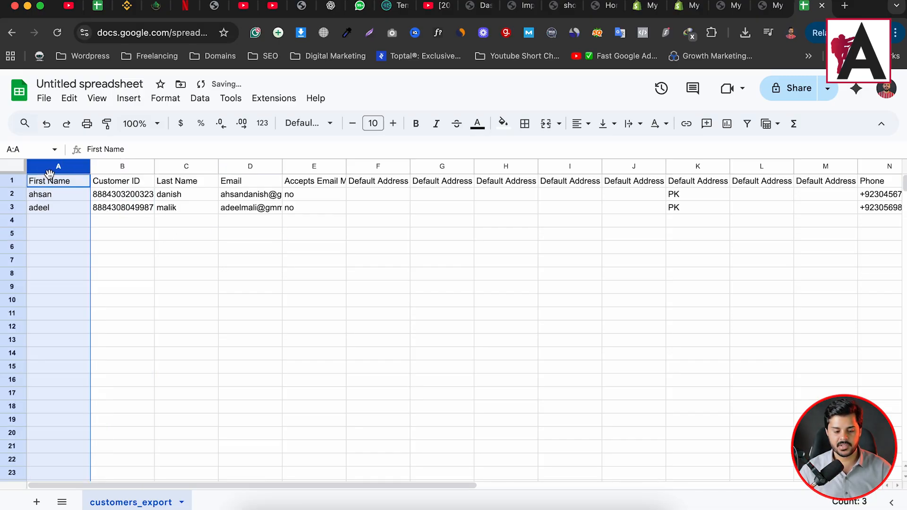
double_click(69, 182)
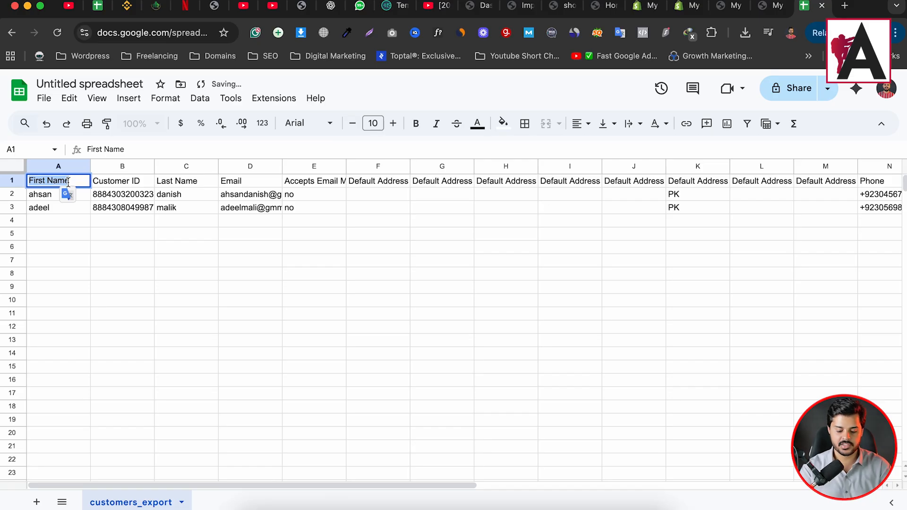
text(username)
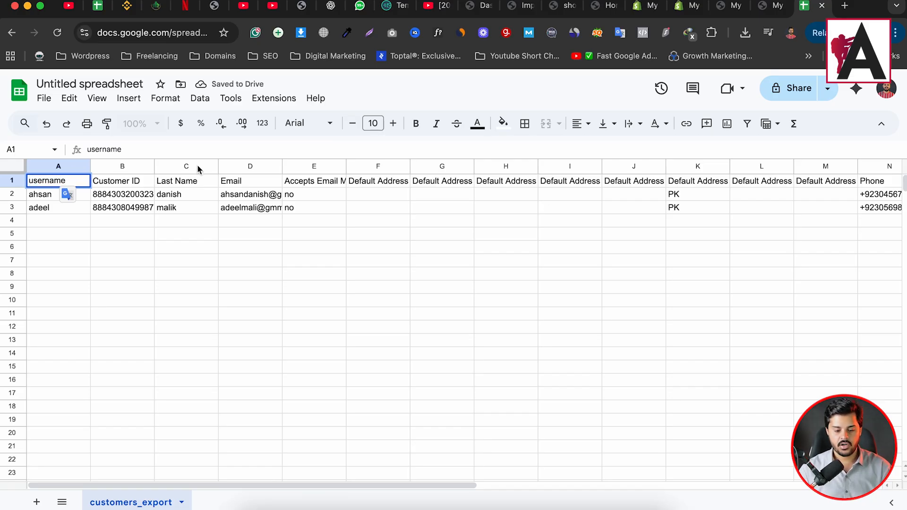
click(239, 166)
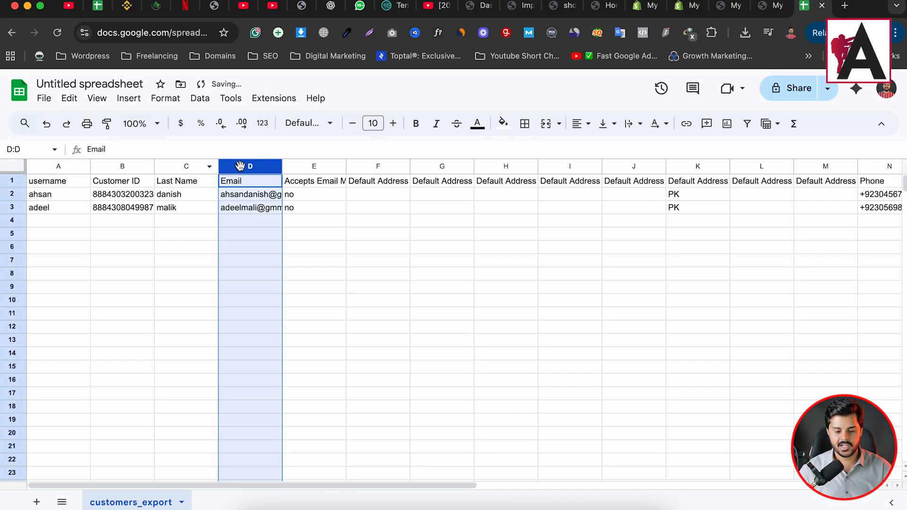
drag(247, 167, 126, 169)
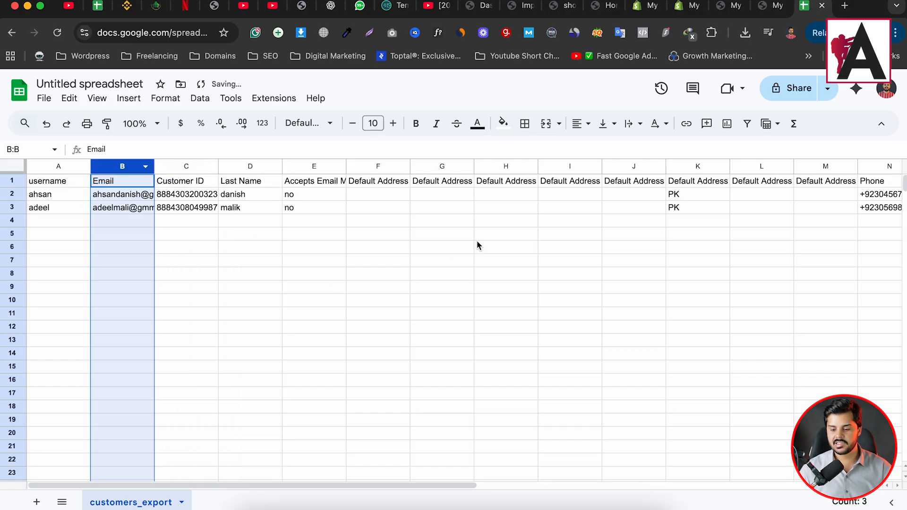
Download the edited customer sheet as a Comma Separated Values (.csv) file.
click(44, 98)
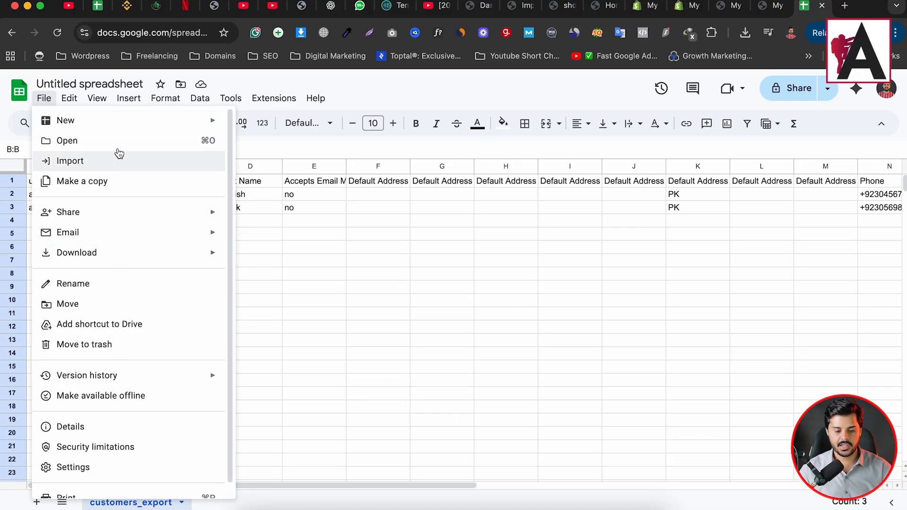
click(424, 288)
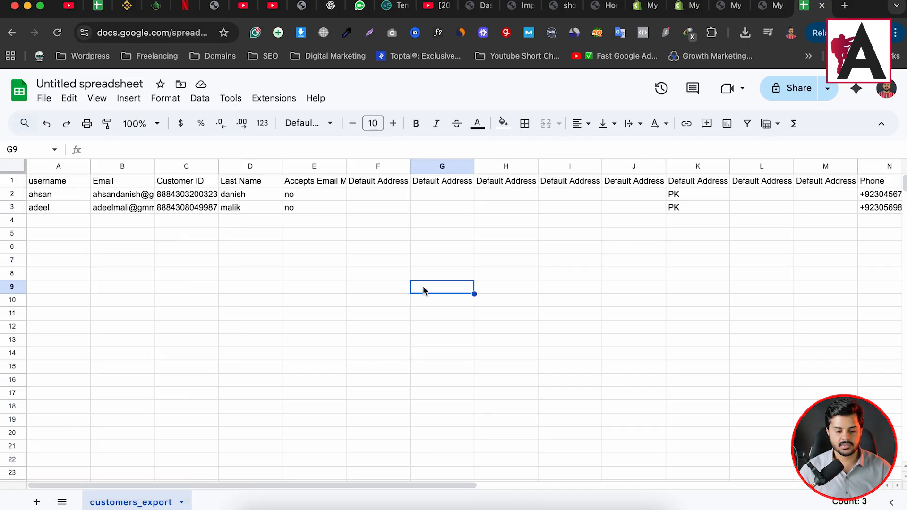
click(37, 99)
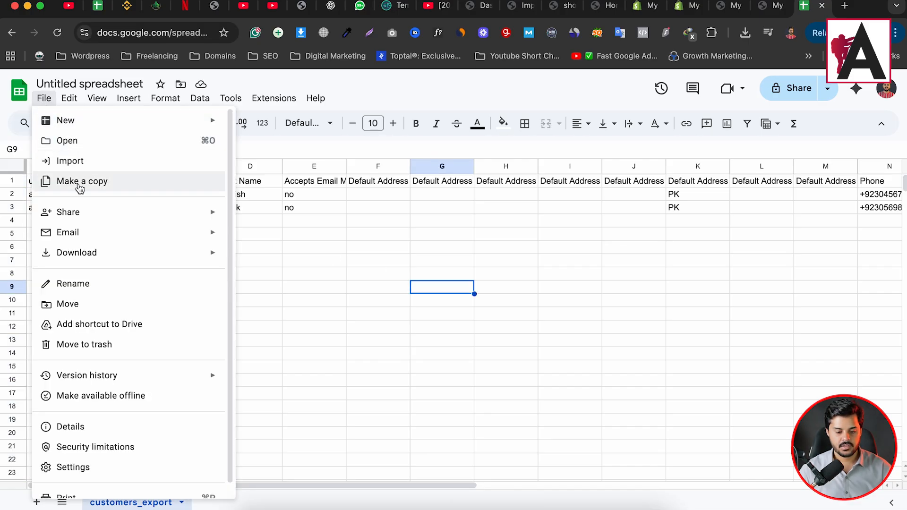
mouse_move(110, 263)
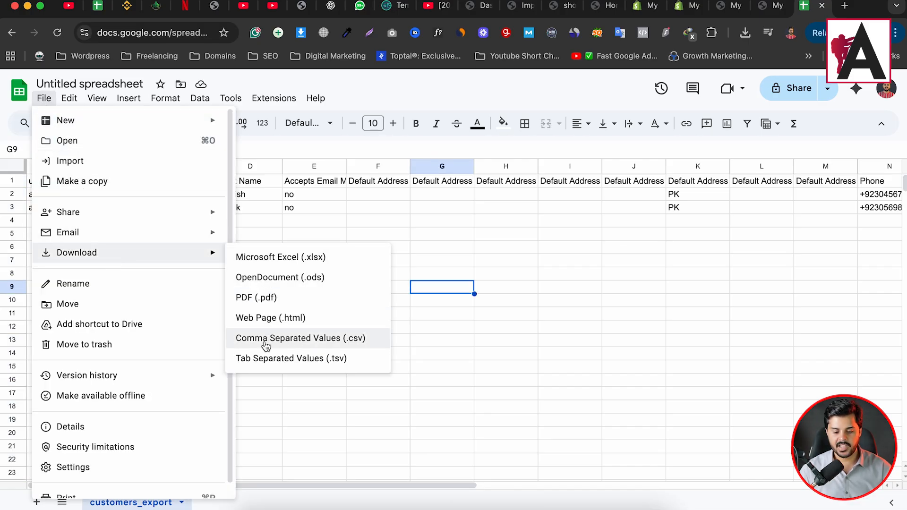
click(338, 339)
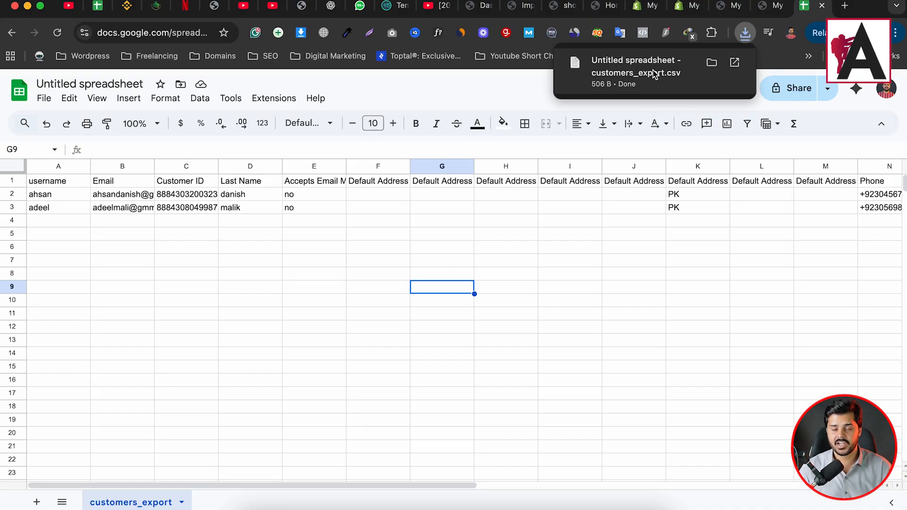
Return to the WordPress user import page and bring up a fresh import form.
click(749, 12)
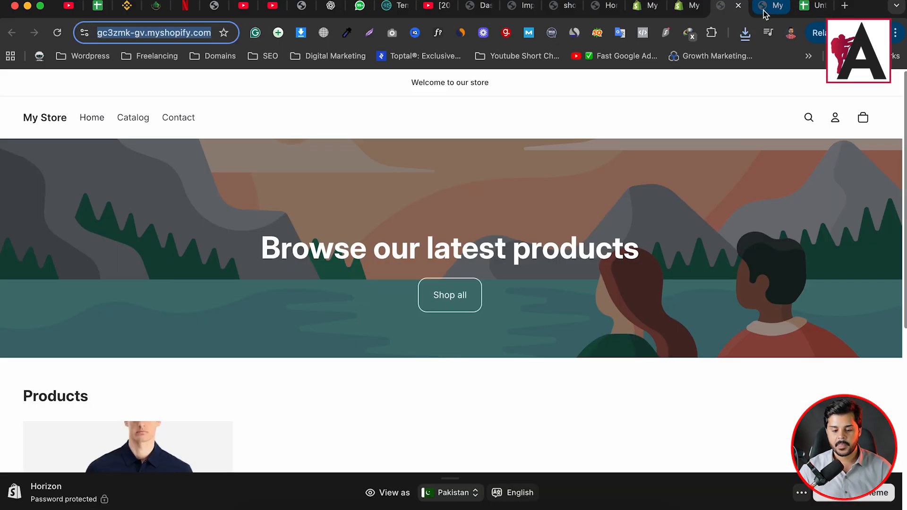
click(522, 7)
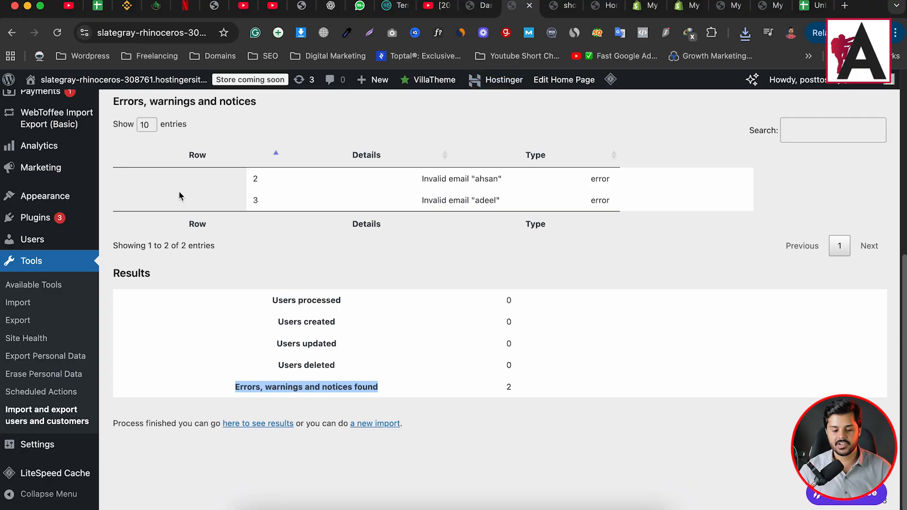
scroll(48, 378, down, 5)
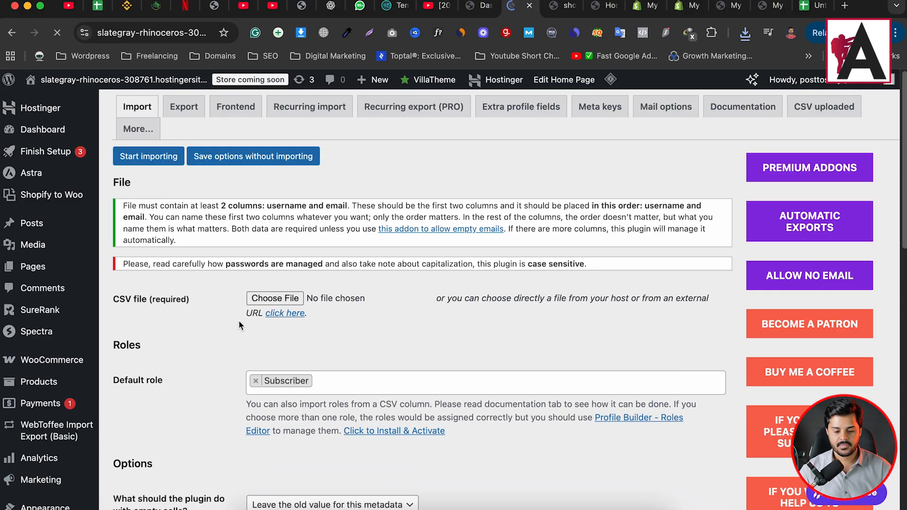
Open the WooCommerce Customers page in a separate tab and switch to it.
mouse_move(59, 371)
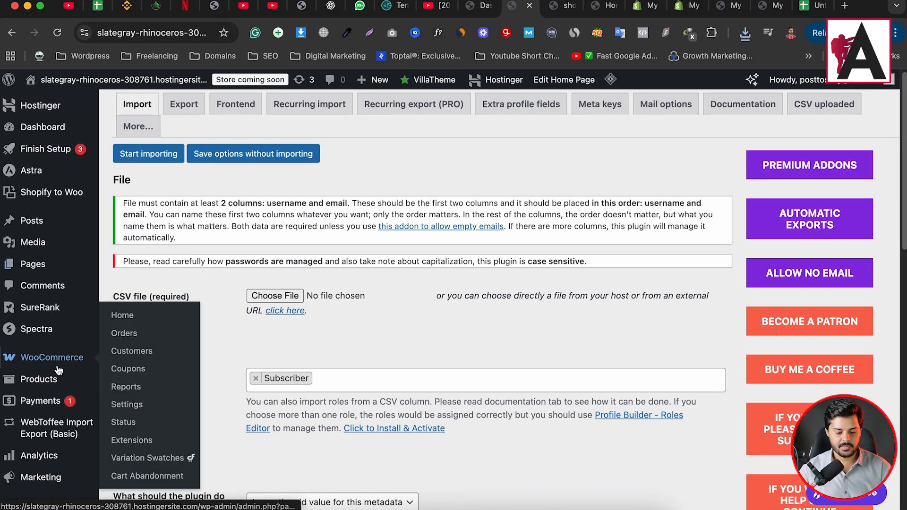
super+click(112, 352)
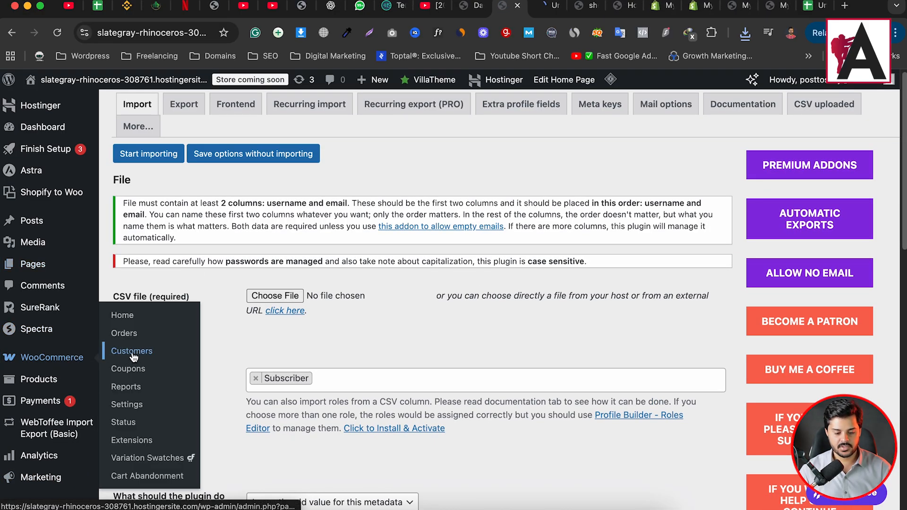
click(548, 6)
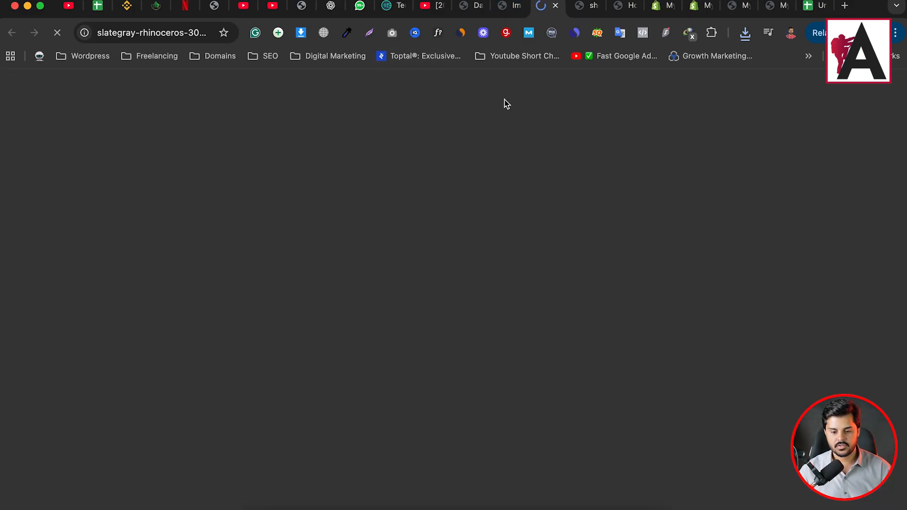
Return to the user import form and attach the newly downloaded customers_export CSV as its CSV file.
click(506, 11)
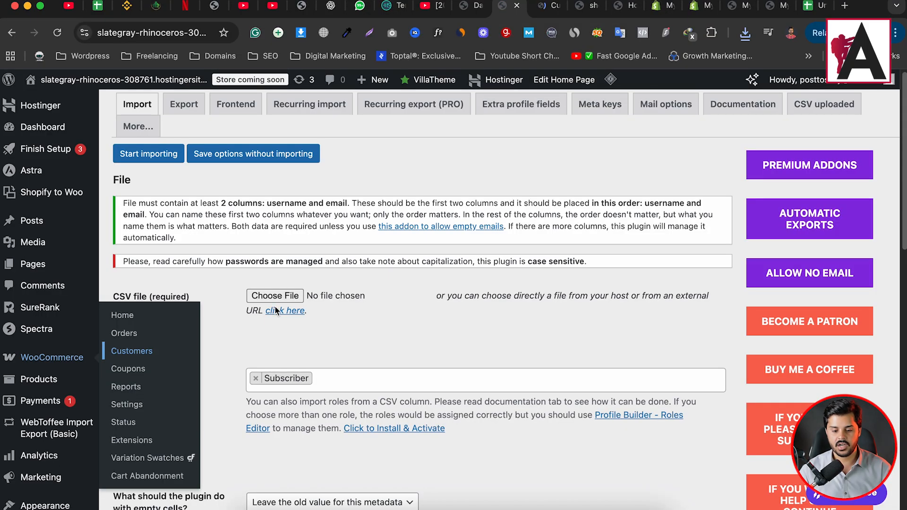
click(745, 34)
drag(624, 101, 271, 298)
Add Customer to the default roles for imported users, keeping Subscriber.
scroll(419, 365, down, 5)
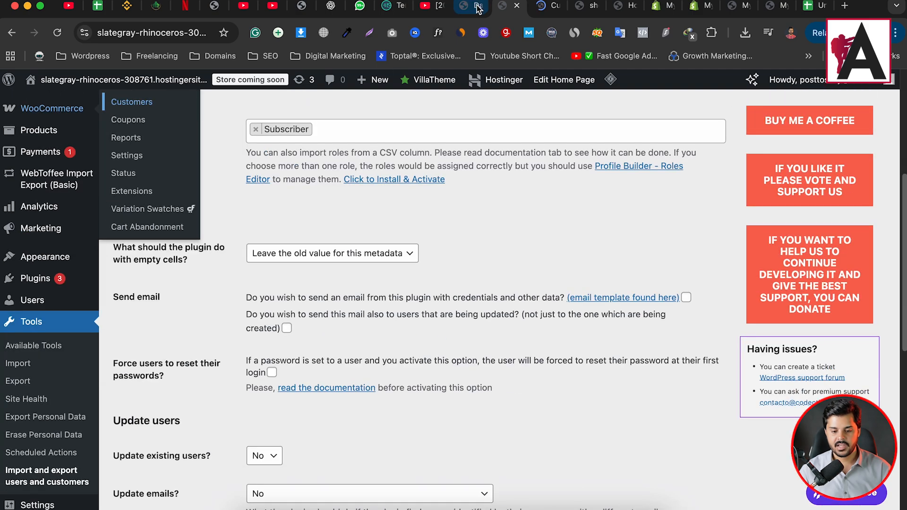
click(405, 137)
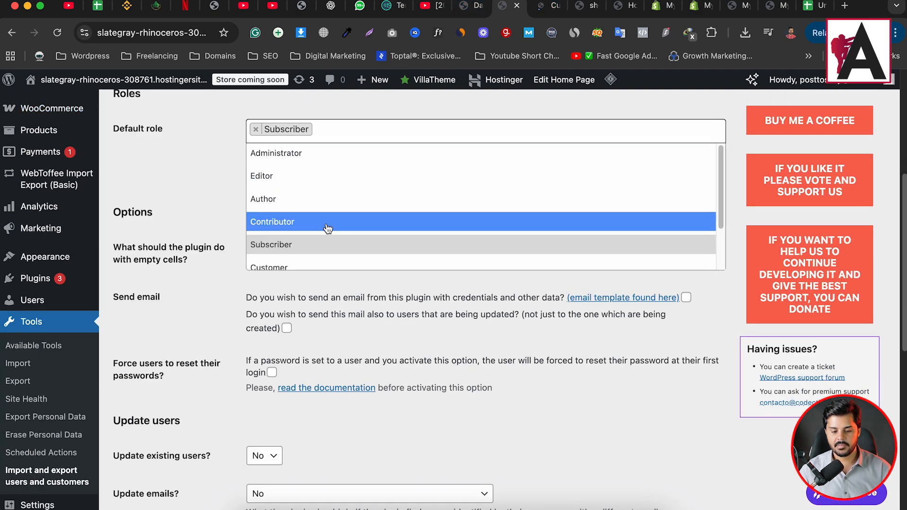
scroll(334, 208, down, 2)
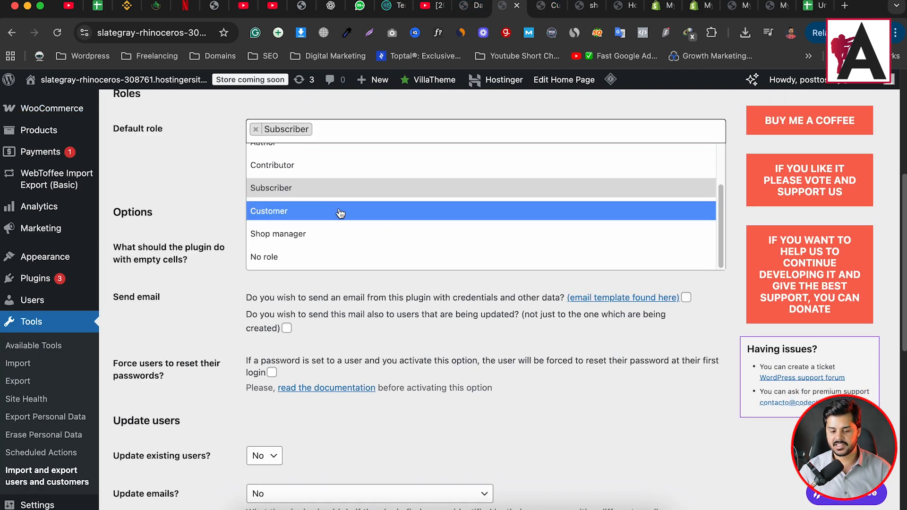
click(340, 213)
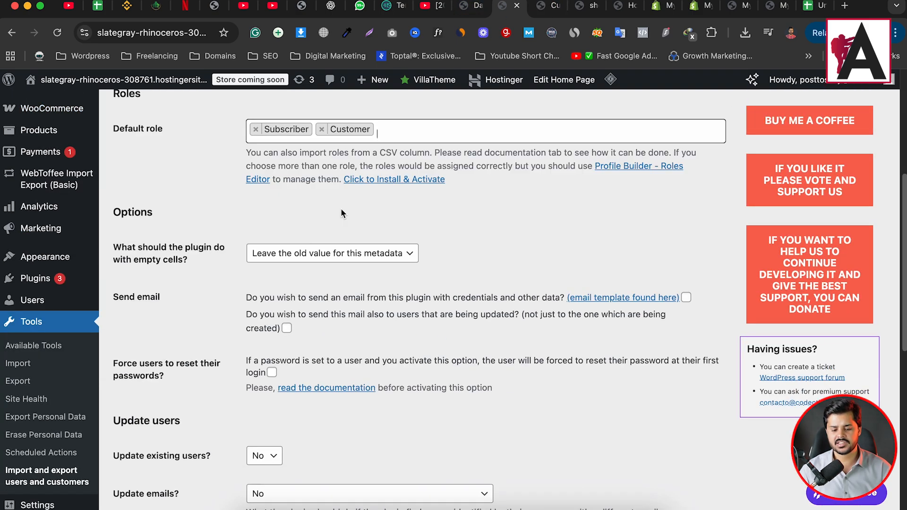
Check the WooCommerce Customers list, return to the import form and start importing the attached customer CSV.
click(544, 9)
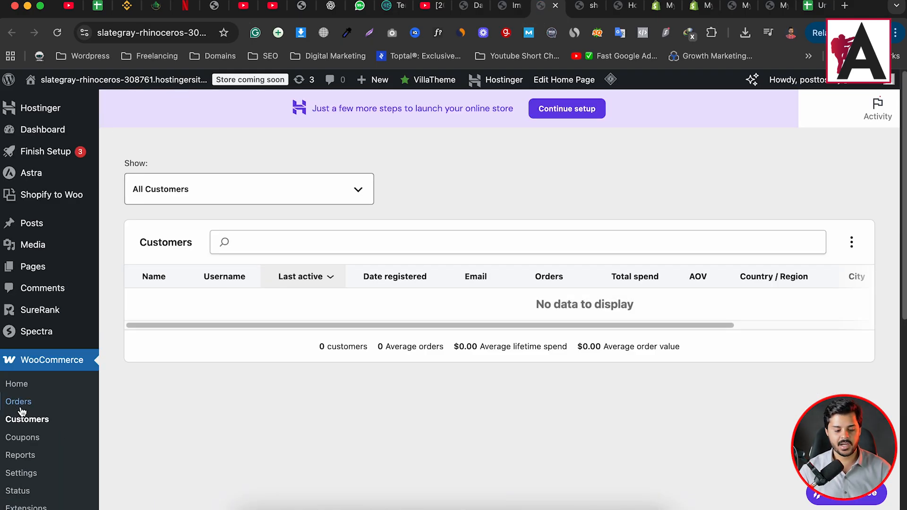
click(514, 5)
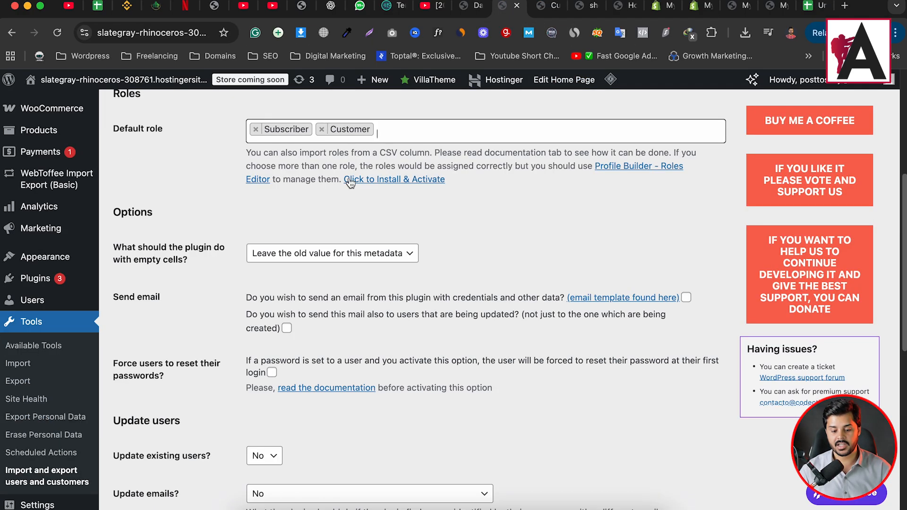
scroll(401, 211, up, 5)
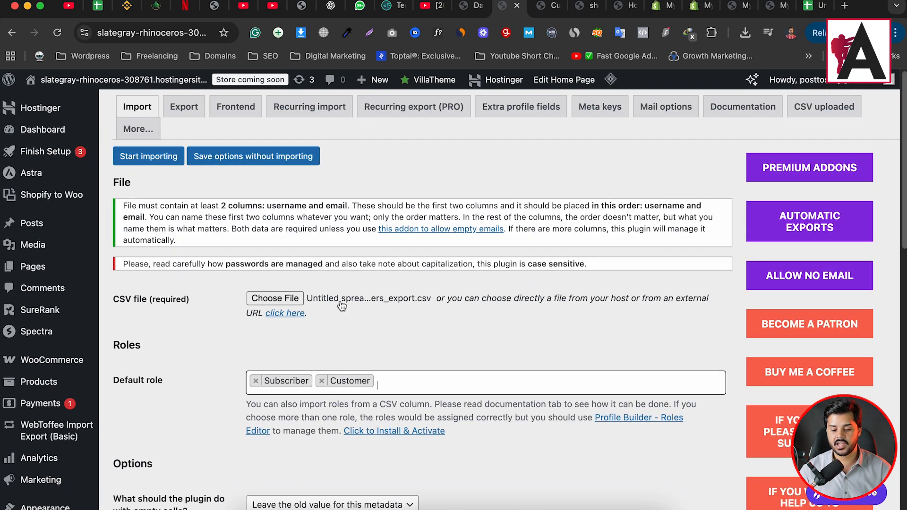
scroll(358, 309, down, 14)
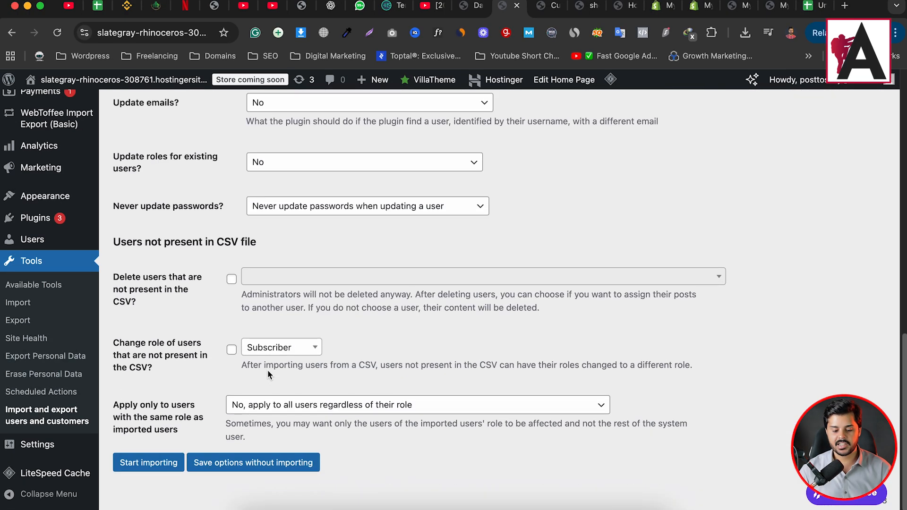
click(169, 468)
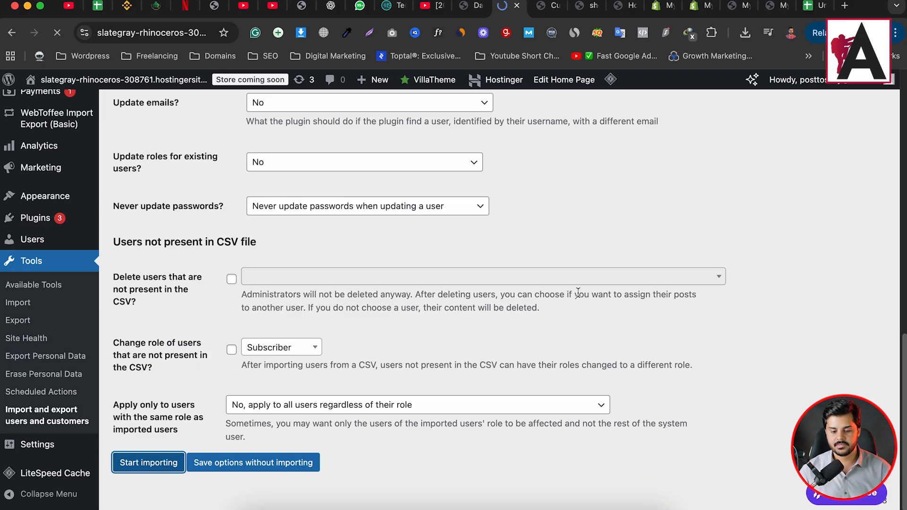
Review the import report, including the inserted rows and the number of users processed.
scroll(533, 261, down, 3)
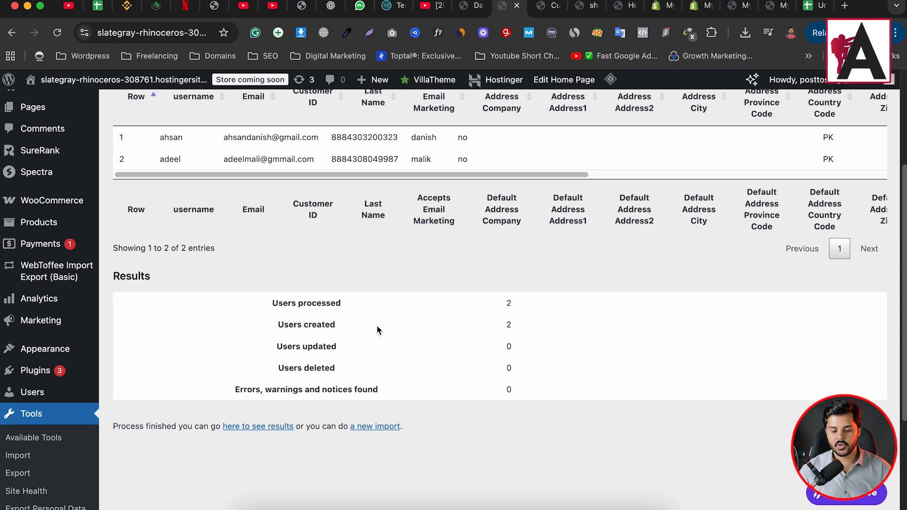
drag(271, 307, 353, 314)
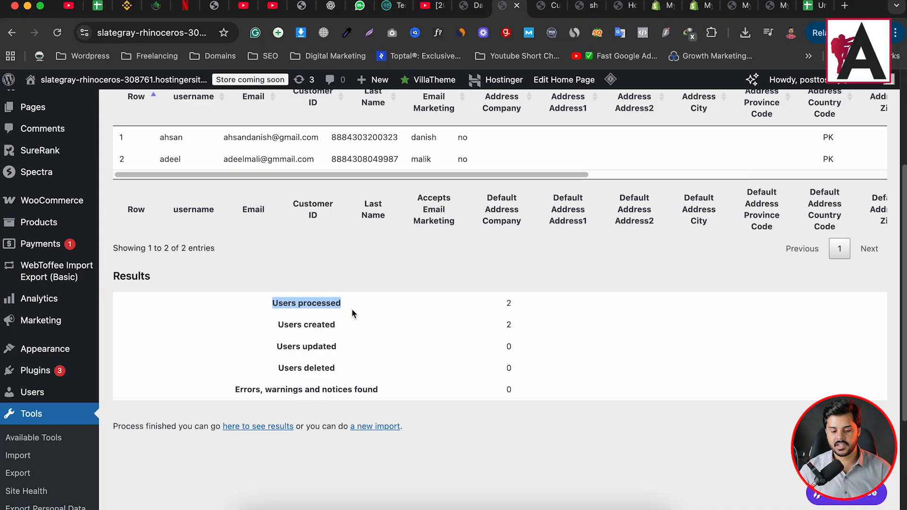
double_click(509, 302)
scroll(303, 277, up, 3)
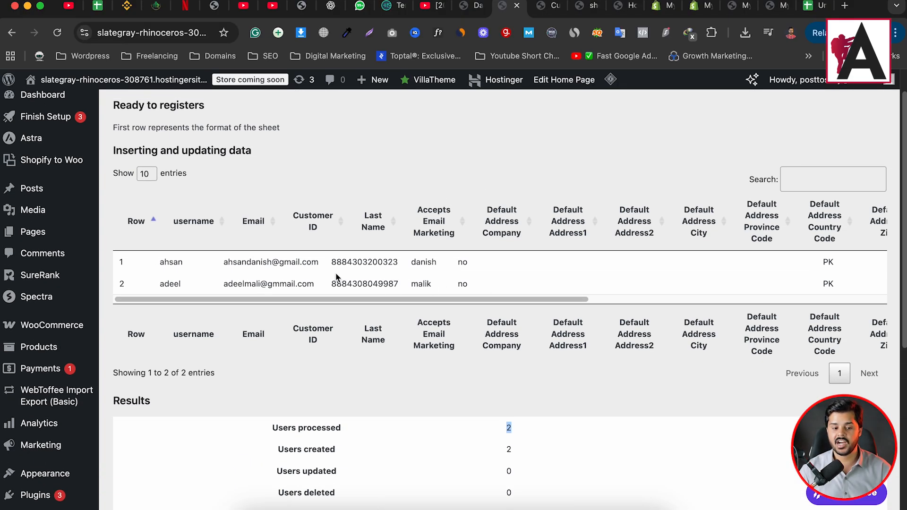
Open the WooCommerce Customers page and try the Single Customer filter to look for the imported customers.
mouse_move(56, 326)
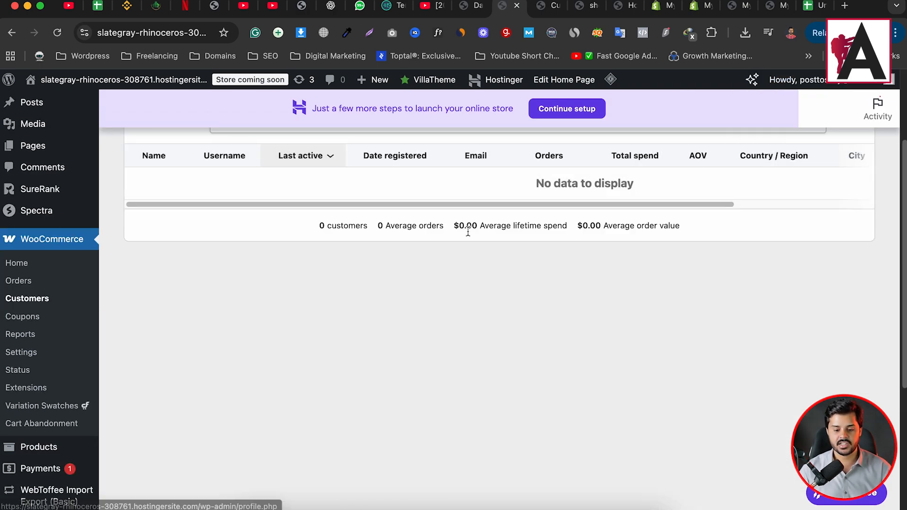
scroll(425, 237, up, 3)
drag(364, 327, 212, 290)
click(269, 185)
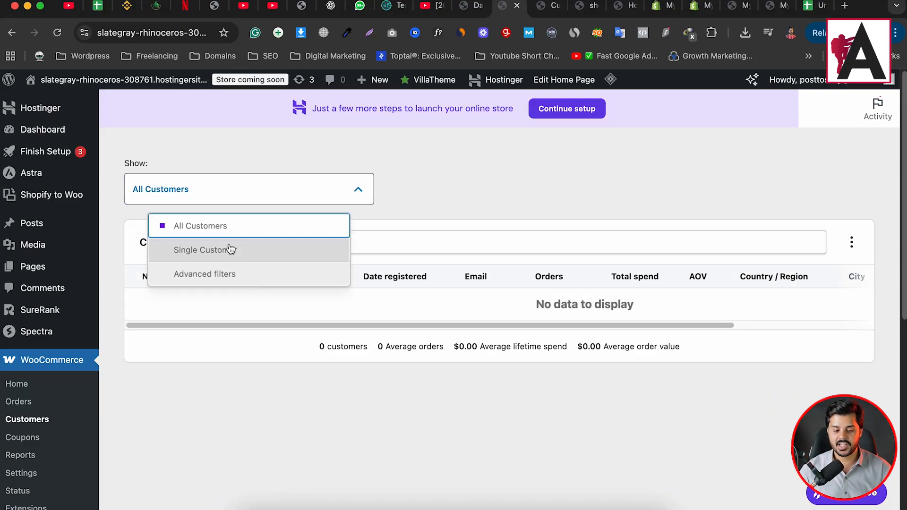
click(225, 250)
click(192, 409)
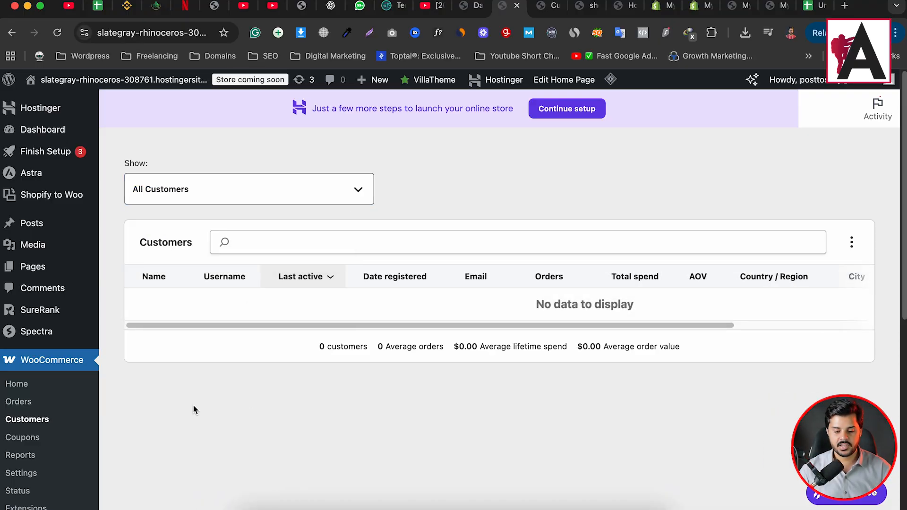
Open the WordPress Users list and check the roles assigned to the imported customers.
scroll(28, 425, down, 7)
mouse_move(50, 406)
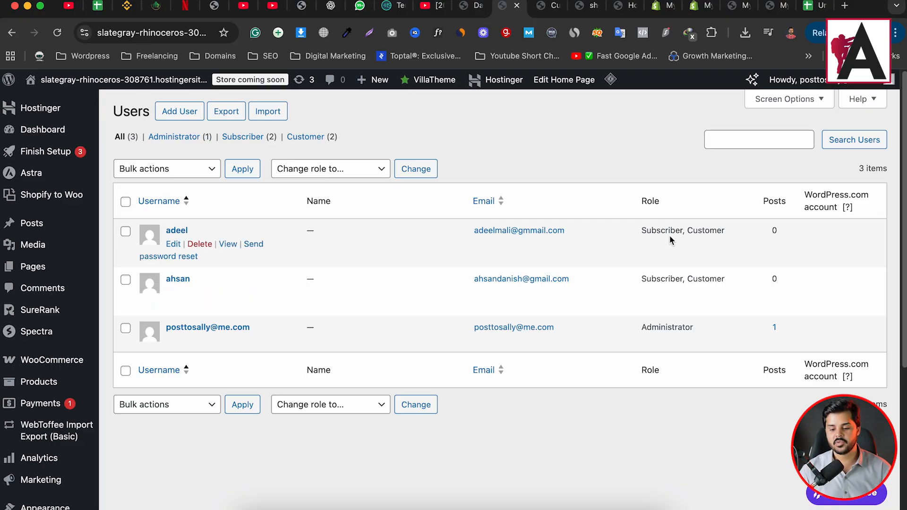
drag(724, 232, 641, 232)
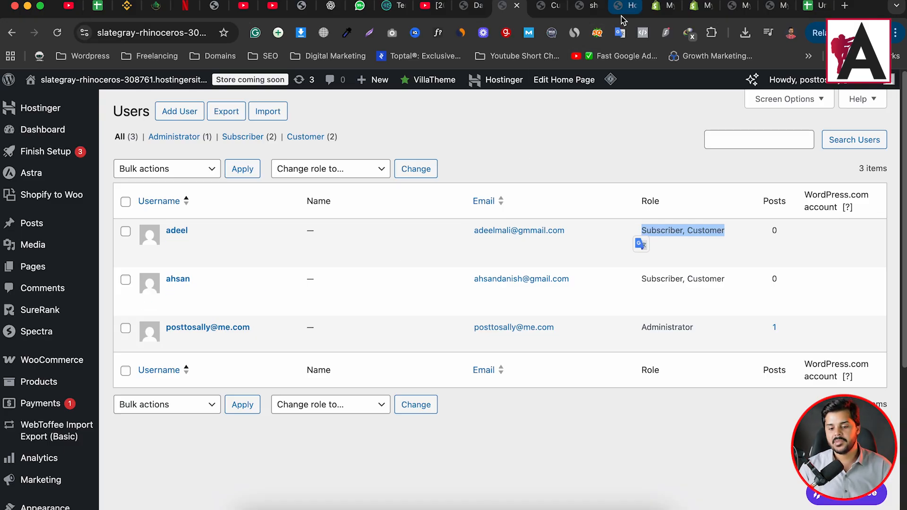
Switch to the Shopify admin, close the app settings, and view the Orders page and the Products page with its export option.
click(664, 7)
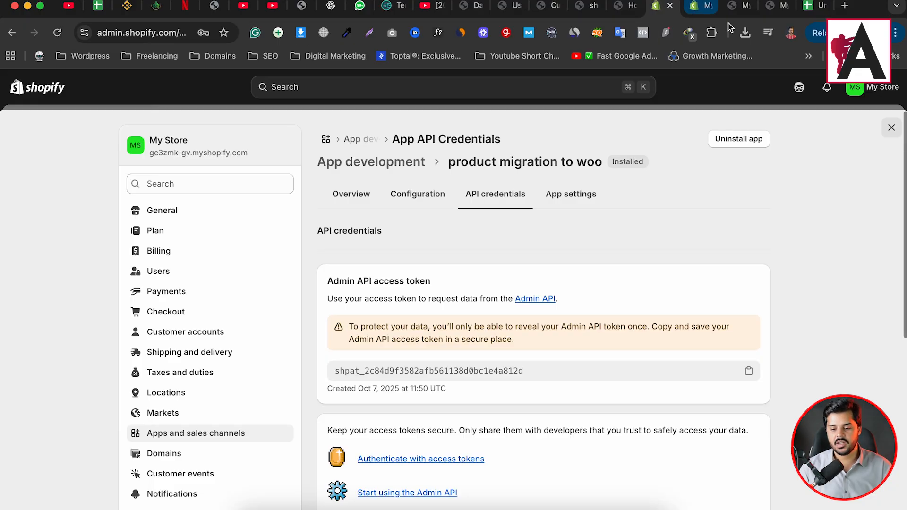
click(891, 128)
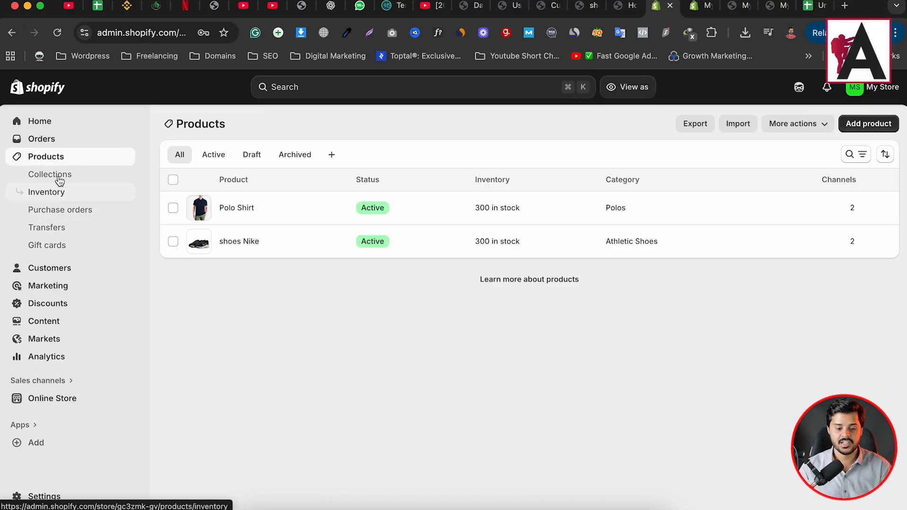
click(57, 142)
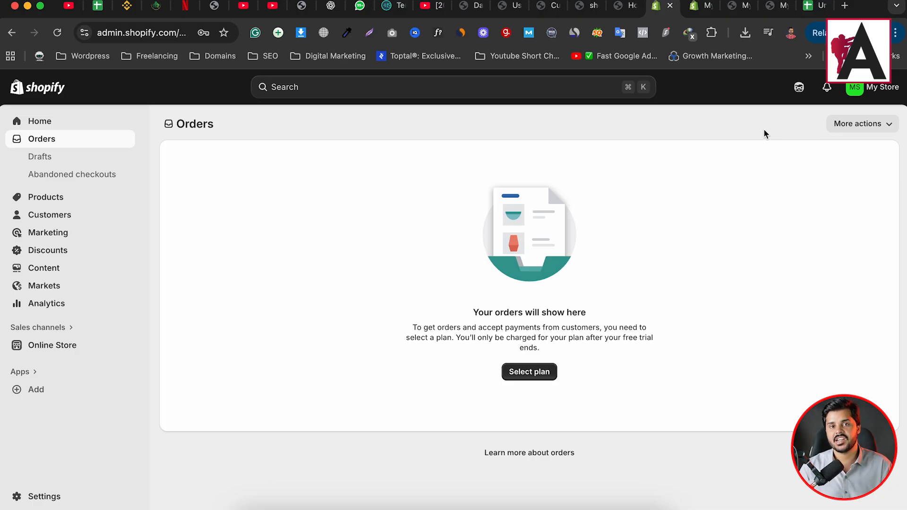
click(51, 198)
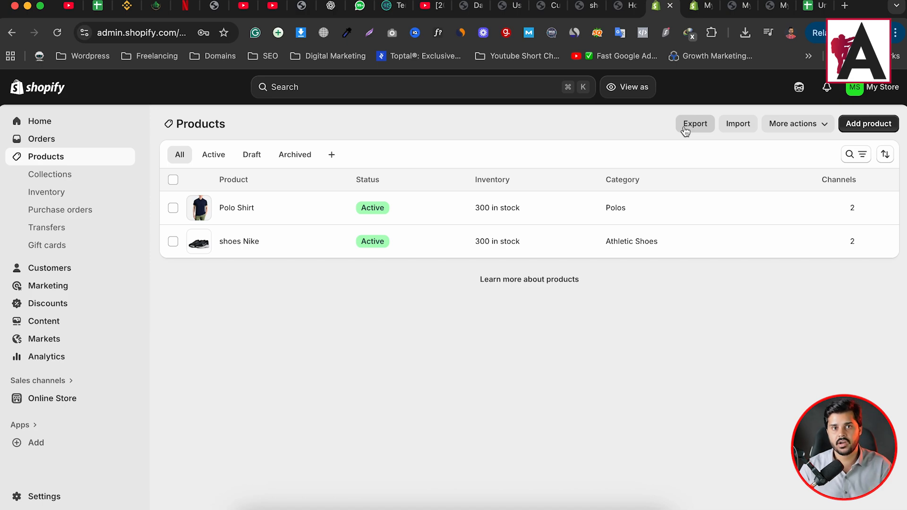
Return to the WooCommerce site's admin and open the Import page of WebToffee Import Export (Basic).
click(584, 11)
click(565, 14)
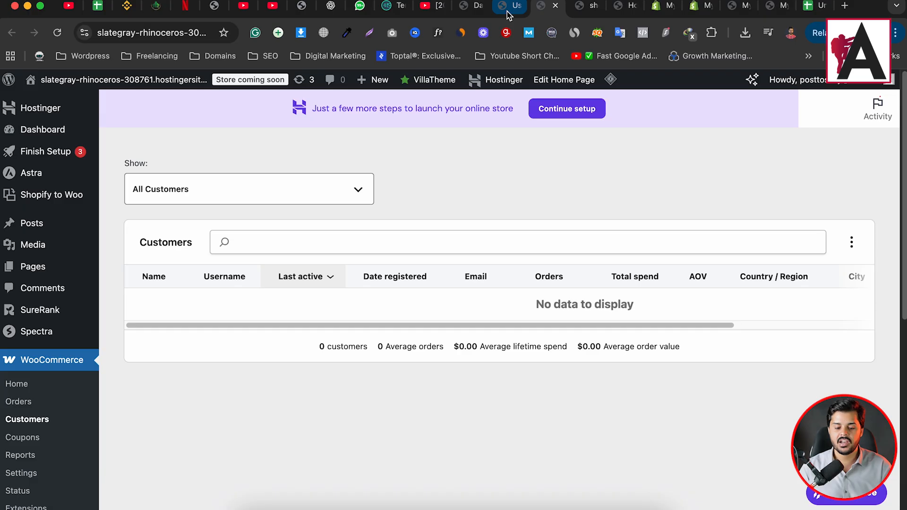
scroll(37, 368, down, 5)
scroll(37, 368, down, 3)
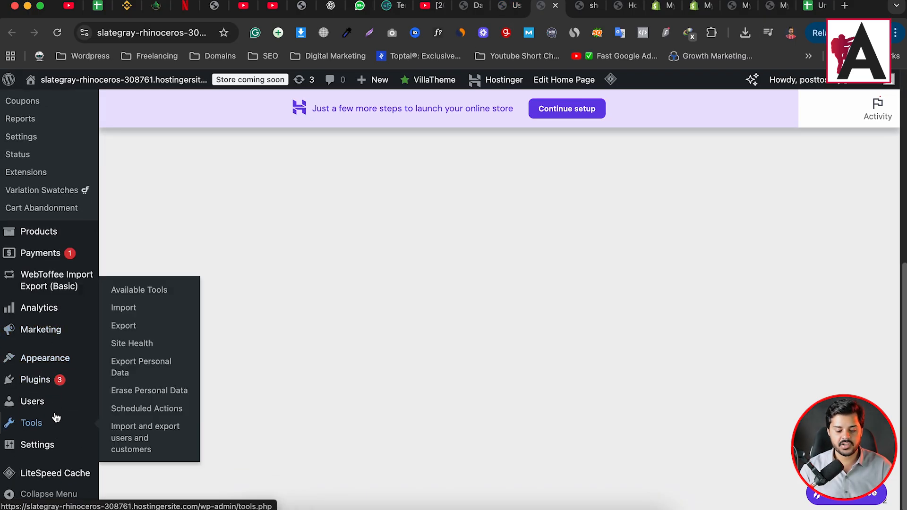
mouse_move(31, 301)
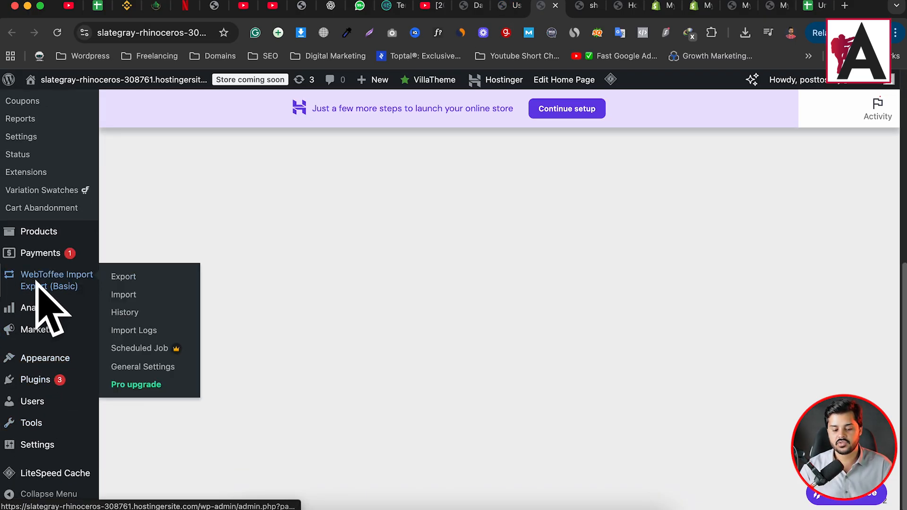
click(130, 298)
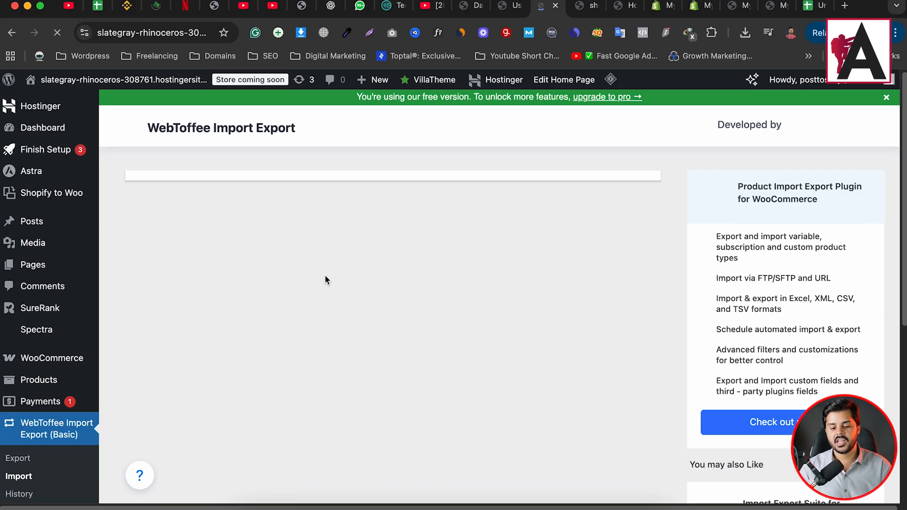
Keep Order as the post type to import and proceed to the import method selection.
scroll(543, 245, down, 3)
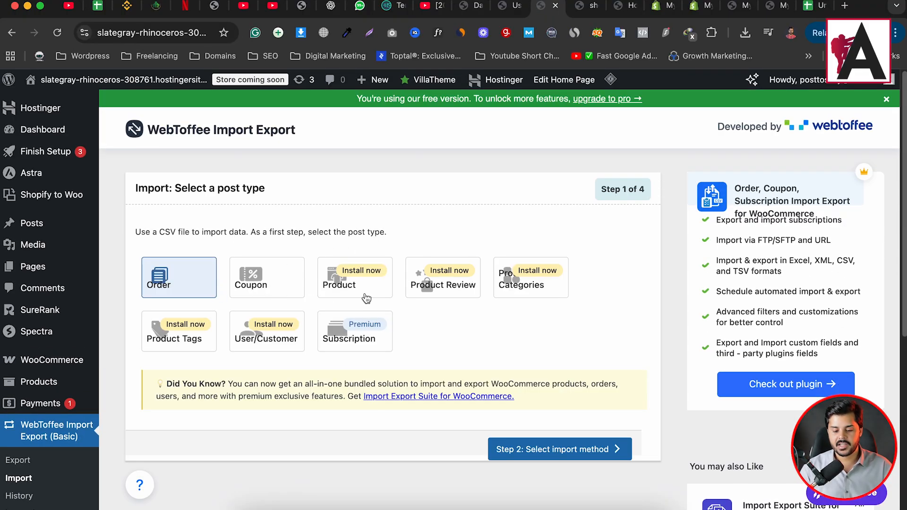
scroll(293, 326, down, 6)
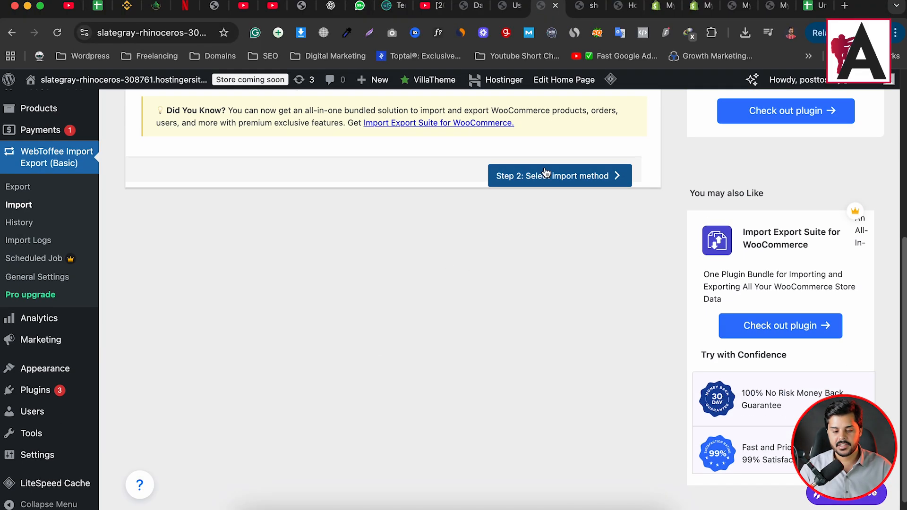
scroll(570, 191, up, 1)
scroll(570, 191, up, 4)
click(560, 402)
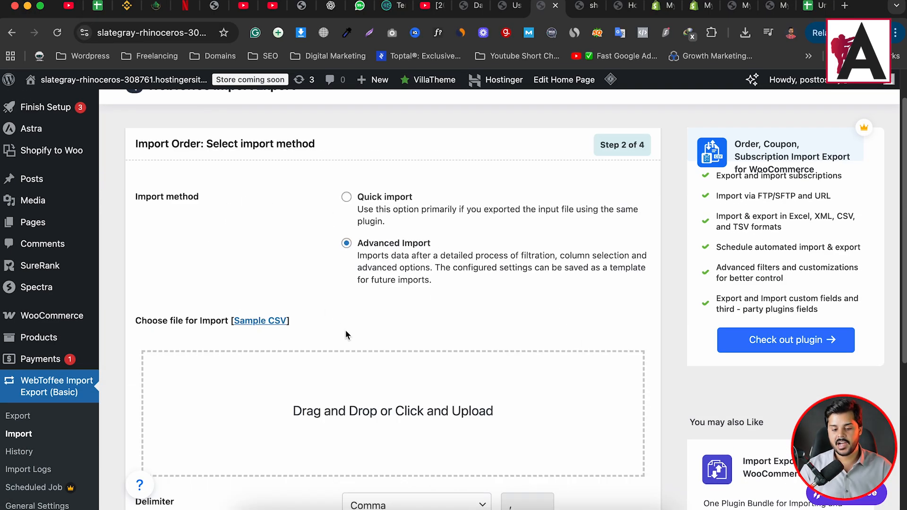
Examine the order import's file upload and delimiter options, dismissing the file chooser without picking a file.
scroll(346, 334, down, 3)
click(438, 304)
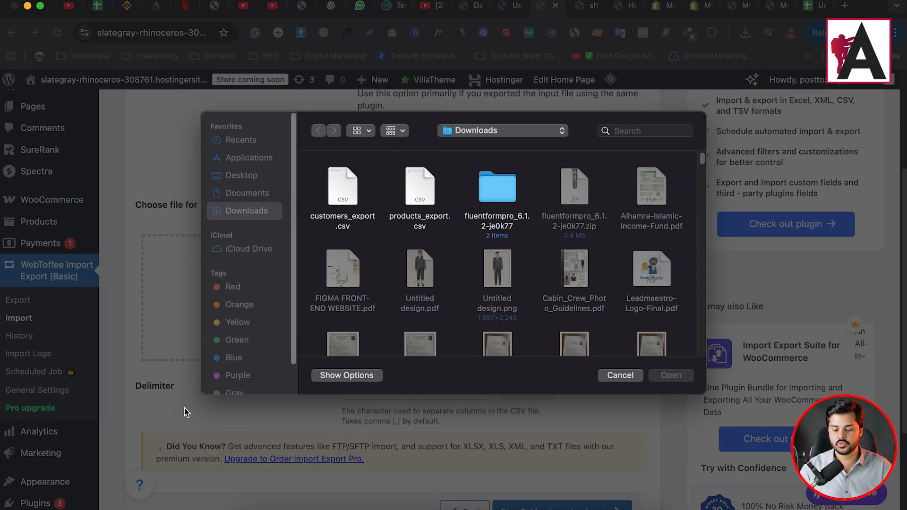
click(610, 376)
scroll(512, 363, down, 3)
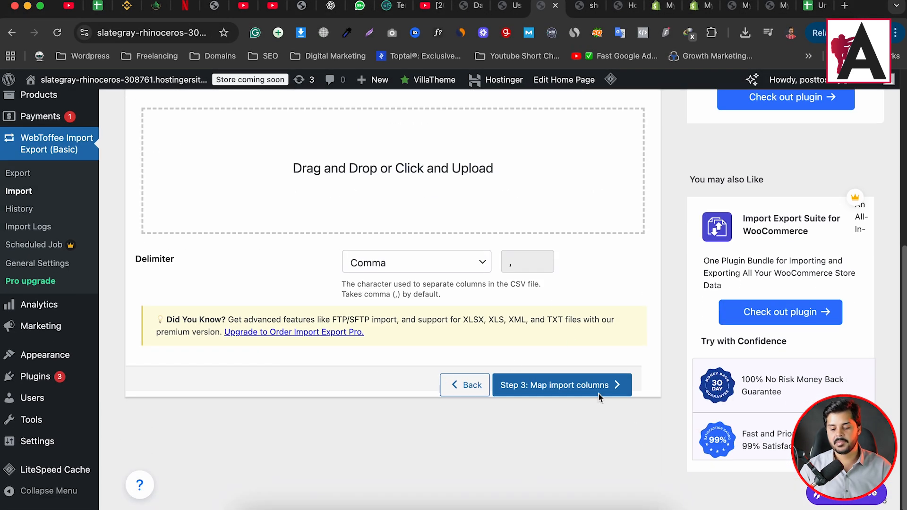